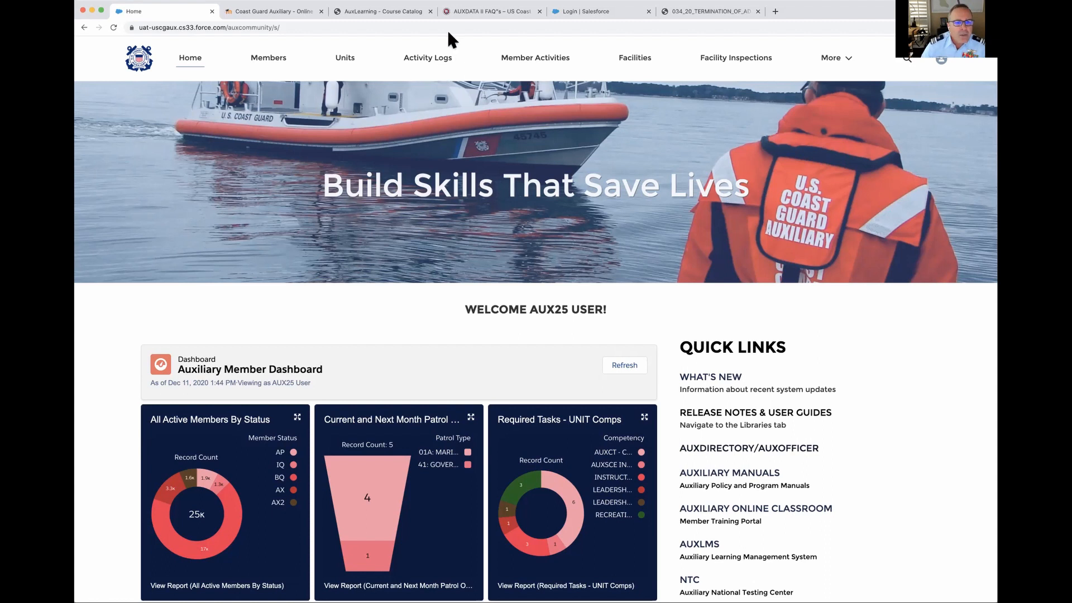
# Start a new activity log record of the Unit/Individual type.
pyautogui.click(428, 62)
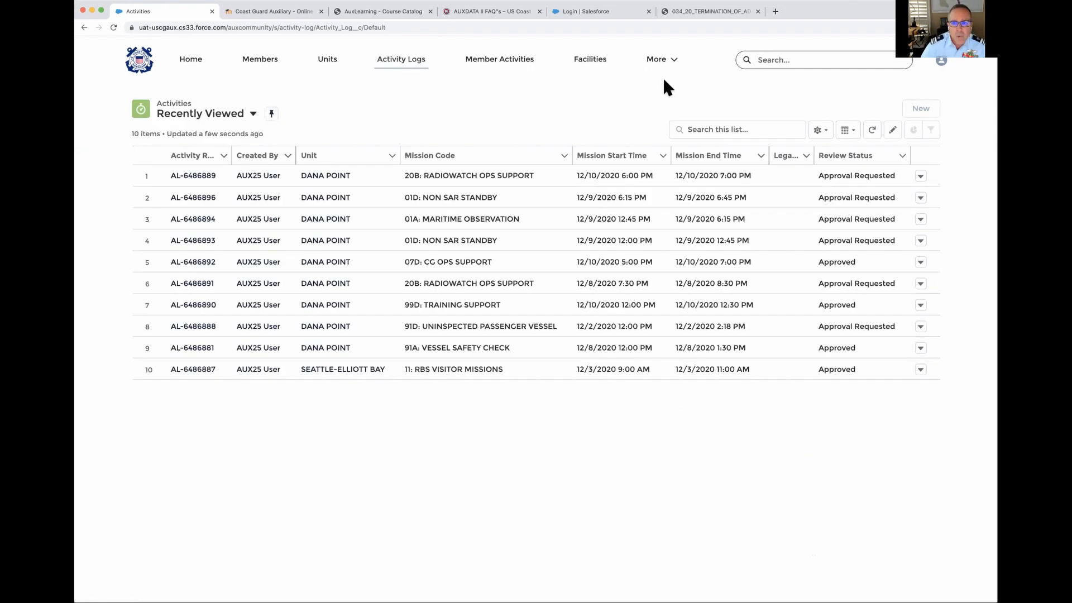
pyautogui.click(920, 109)
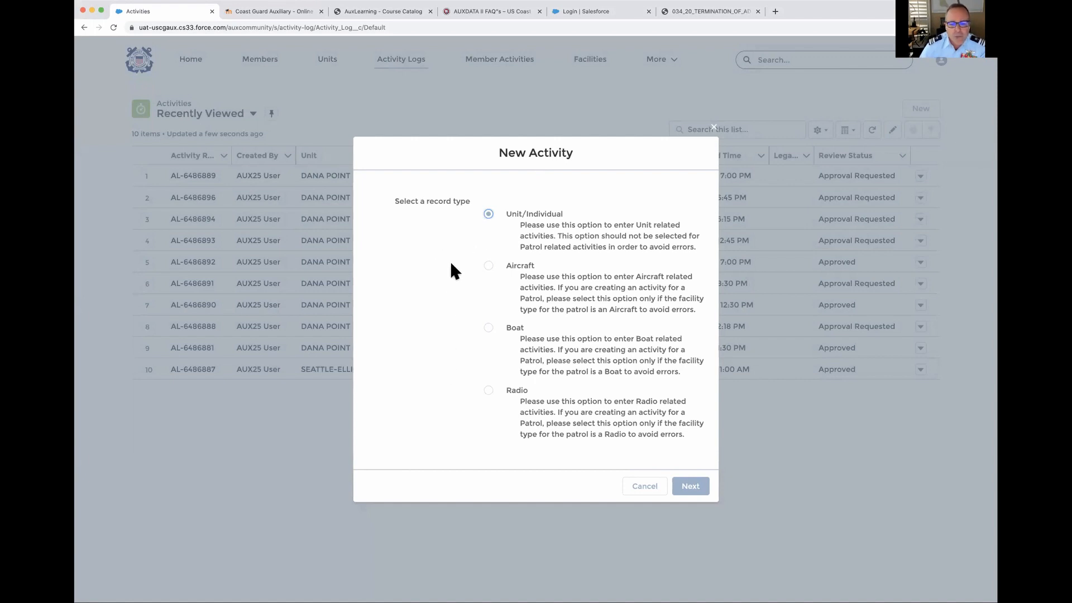
pyautogui.click(695, 486)
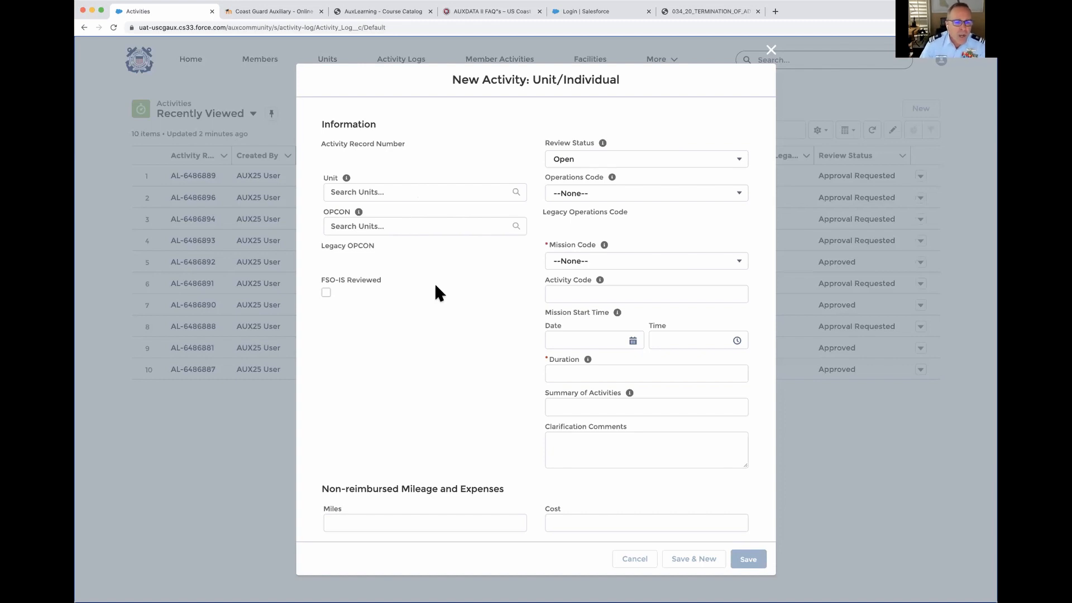
# Examine the help for the Unit and OPCON fields and look through the available Operations Code options without choosing one.
pyautogui.moveTo(347, 176)
pyautogui.moveTo(360, 213)
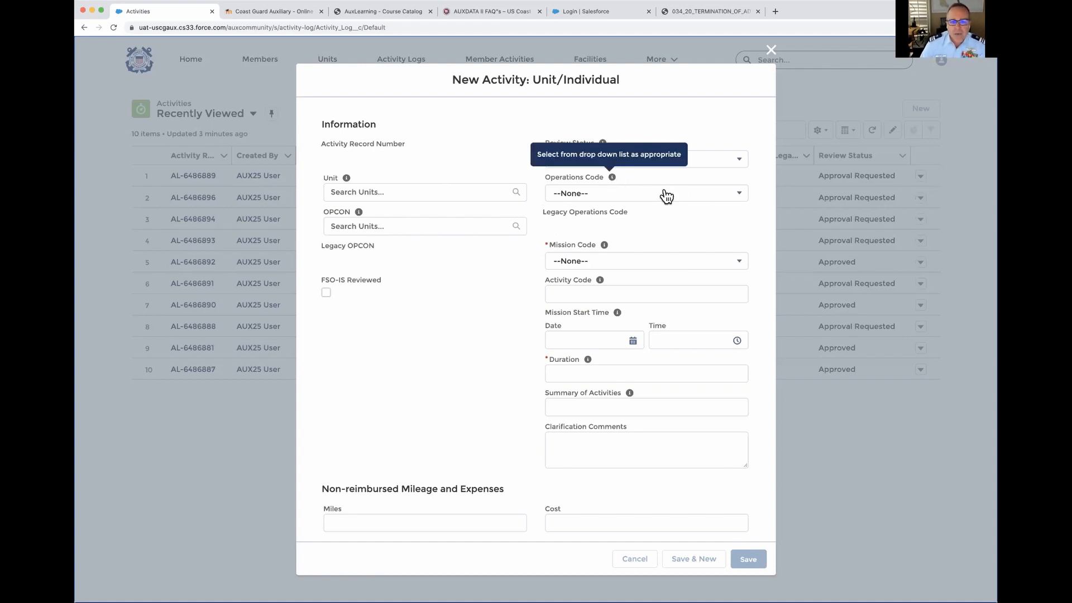
pyautogui.click(742, 197)
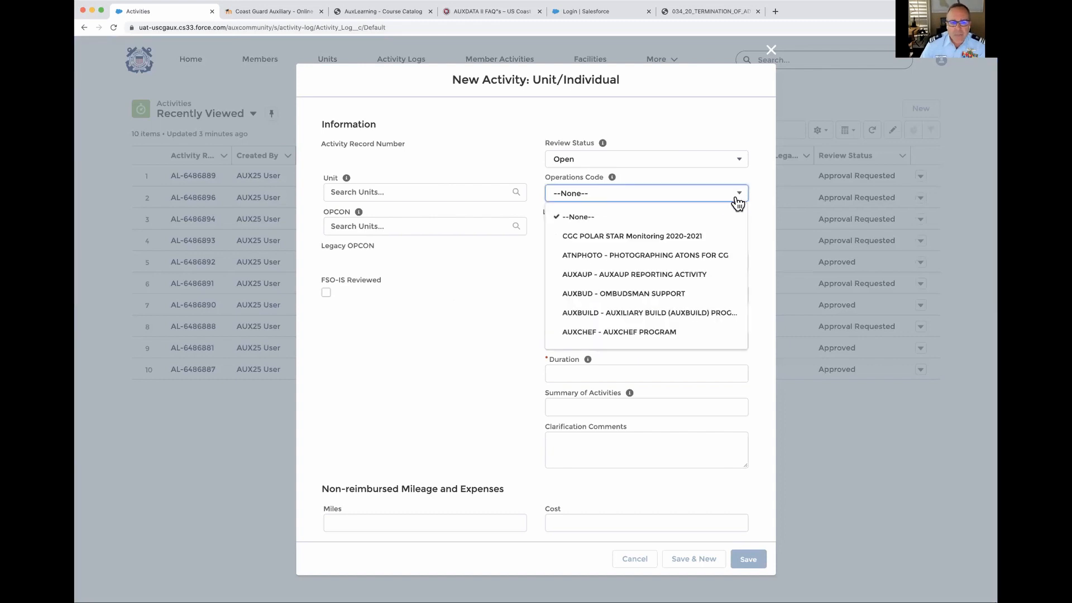
pyautogui.scroll(-4, 725, 226)
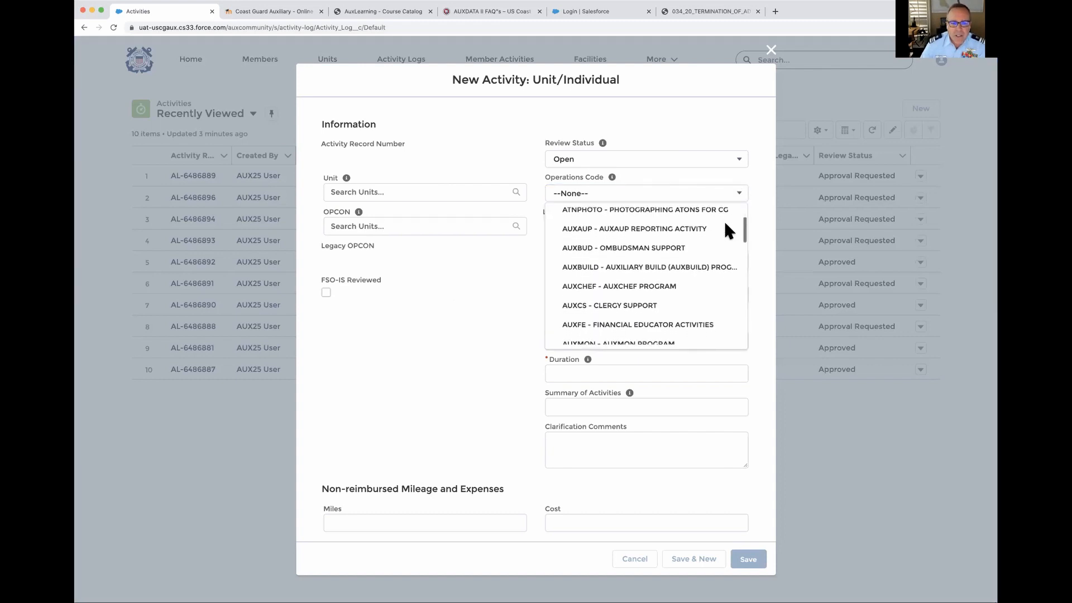
pyautogui.scroll(-1, 725, 219)
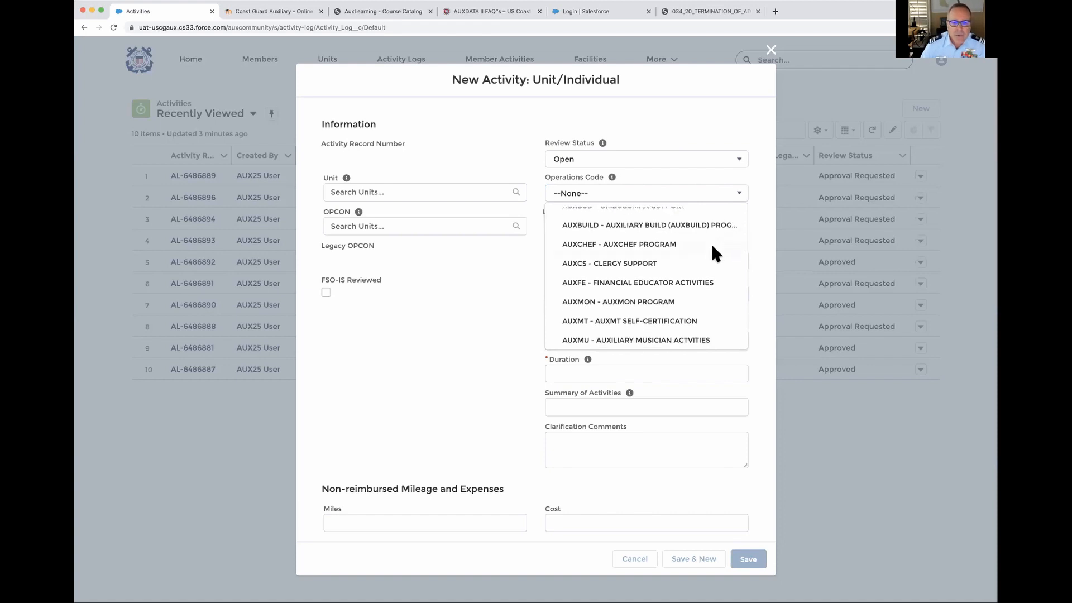
pyautogui.scroll(-4, 713, 247)
pyautogui.scroll(-4, 714, 247)
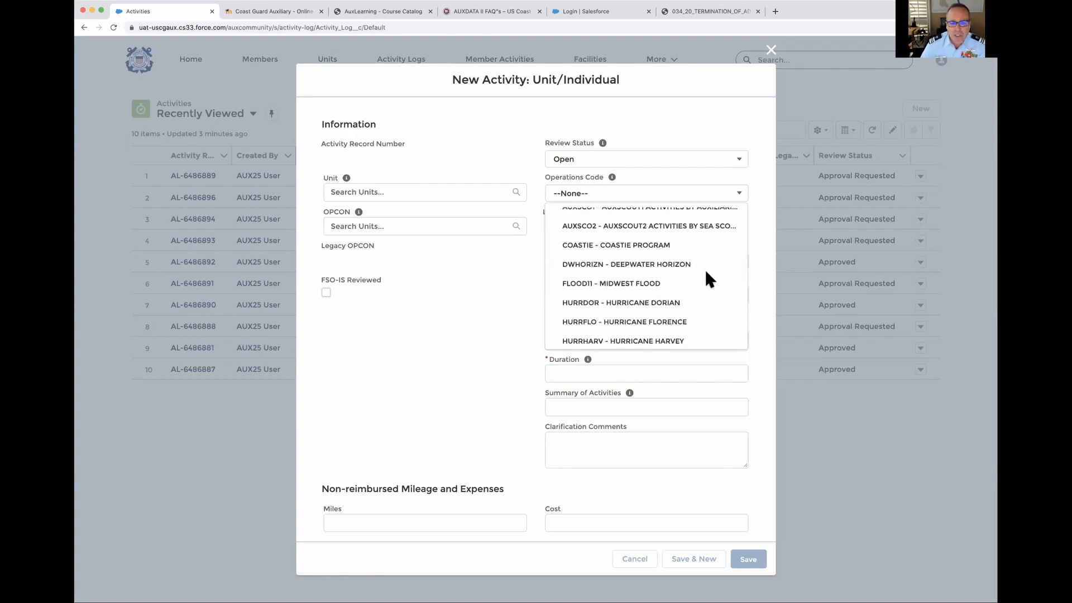
pyautogui.scroll(-5, 706, 276)
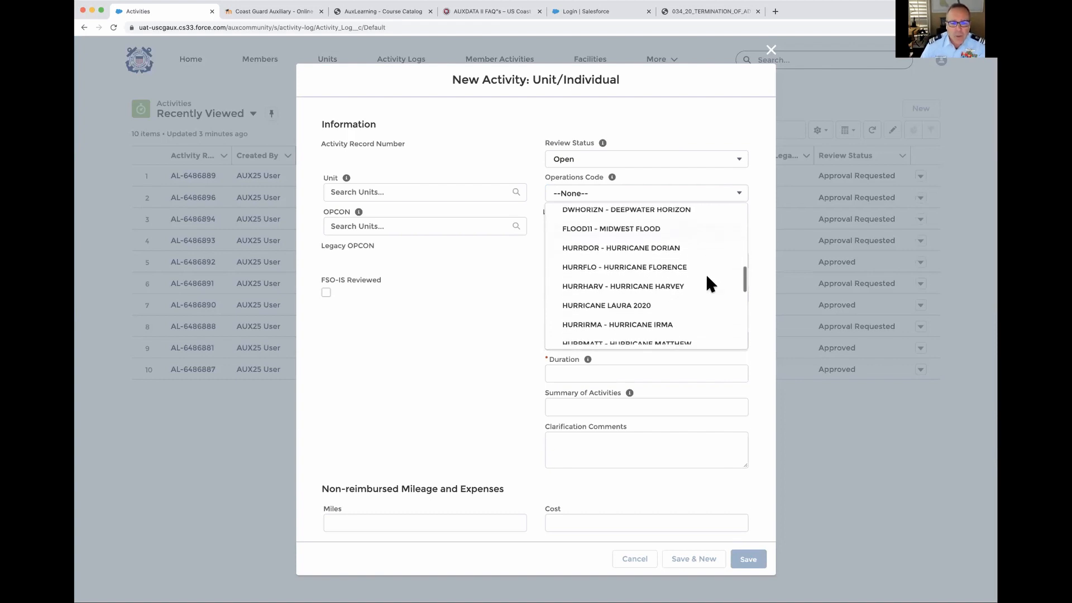
pyautogui.scroll(-1, 706, 276)
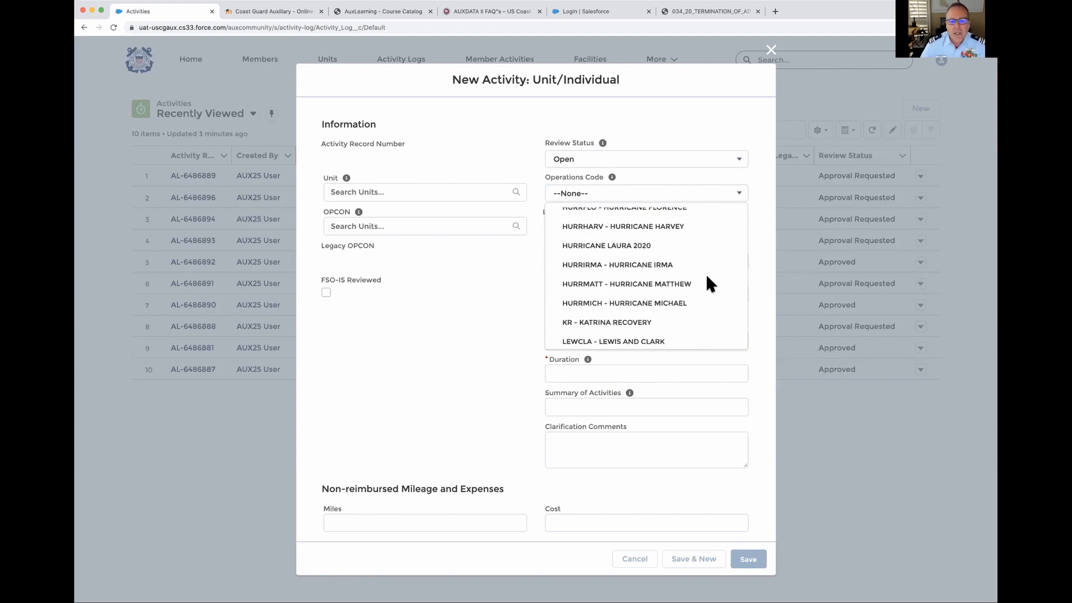
pyautogui.scroll(2, 707, 276)
pyautogui.scroll(-1, 706, 277)
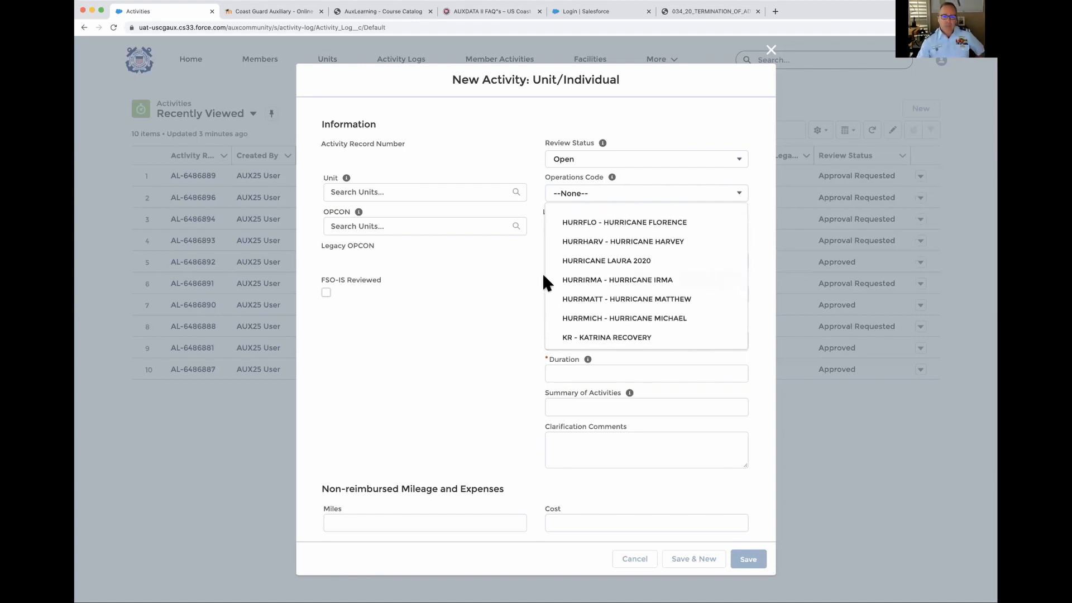
pyautogui.click(484, 297)
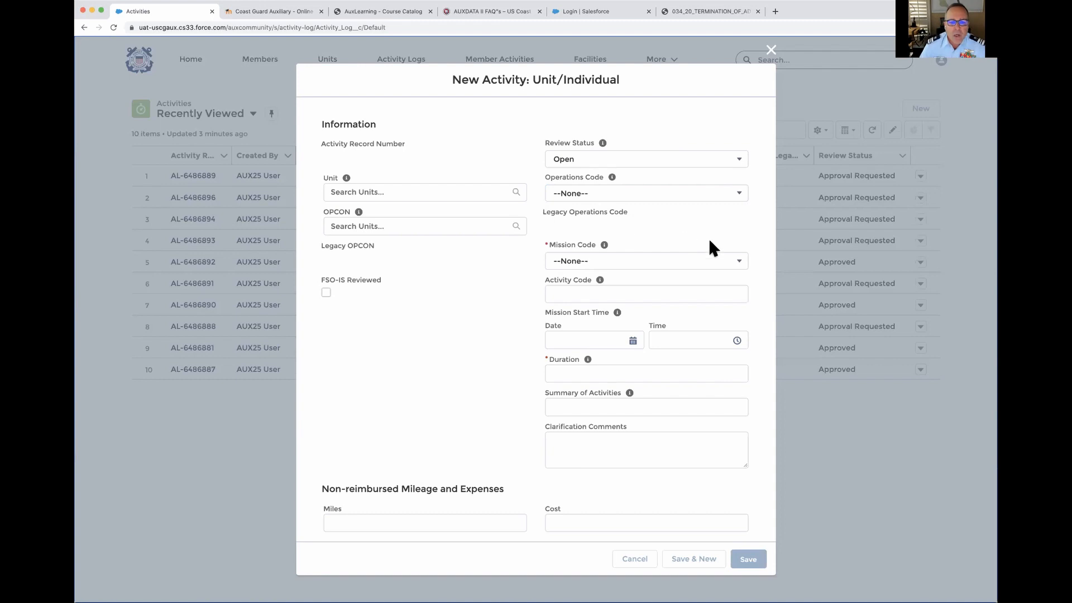
# Set the mission code to 99D: TRAINING SUPPORT and the mission start to 12/12/2020 at 9:00 AM.
pyautogui.click(740, 263)
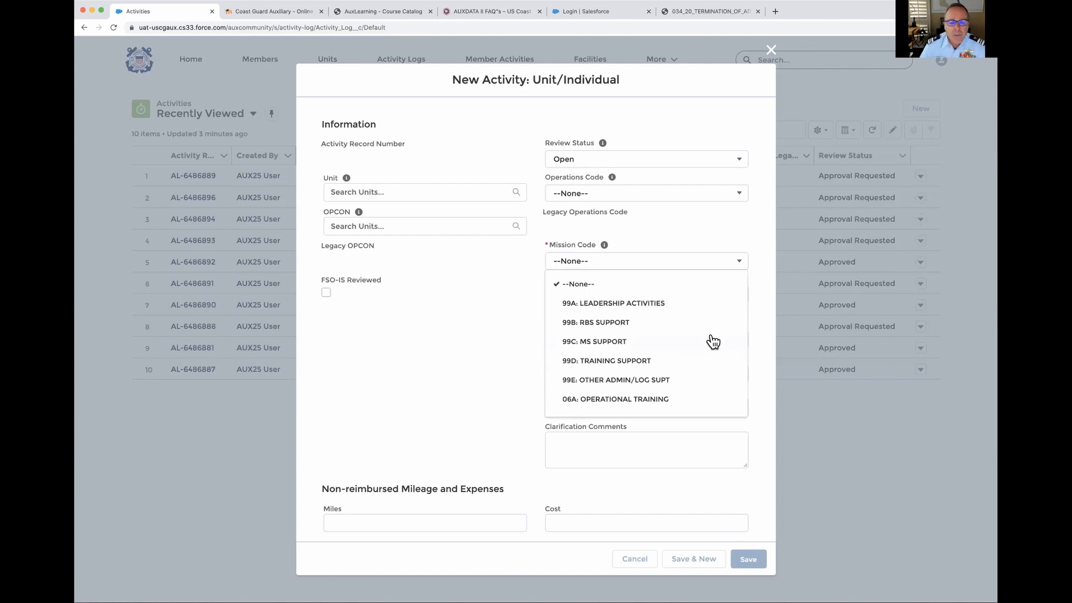
pyautogui.click(599, 361)
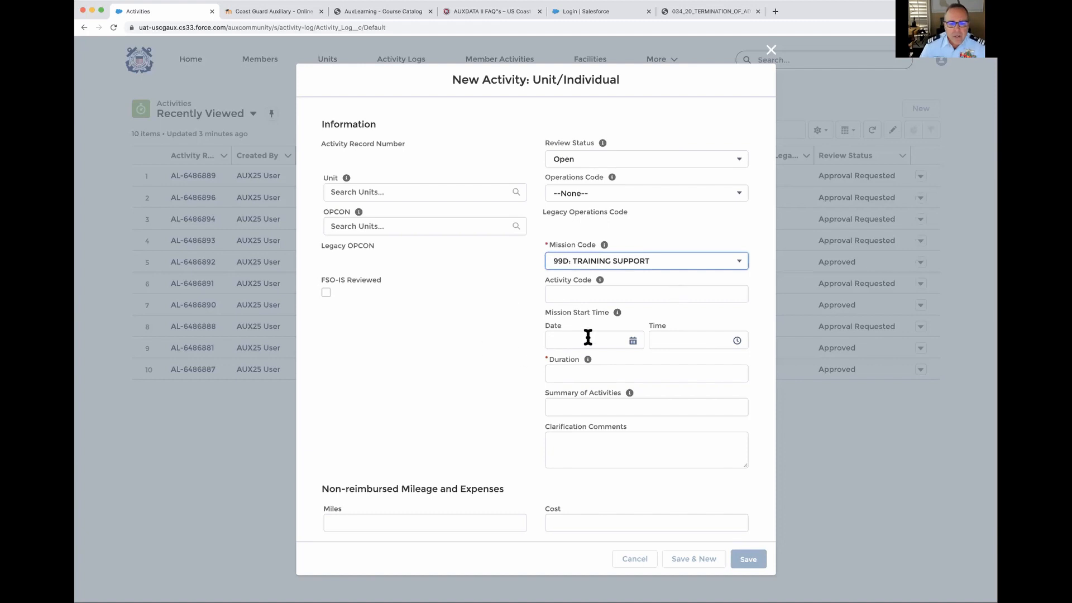
pyautogui.click(632, 342)
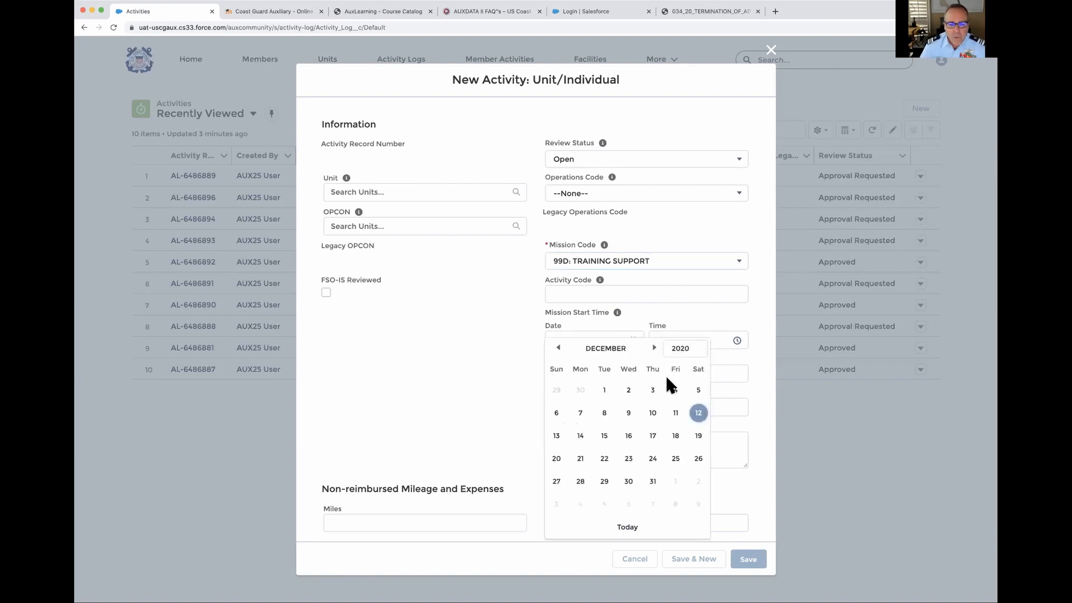
pyautogui.click(698, 412)
pyautogui.click(736, 341)
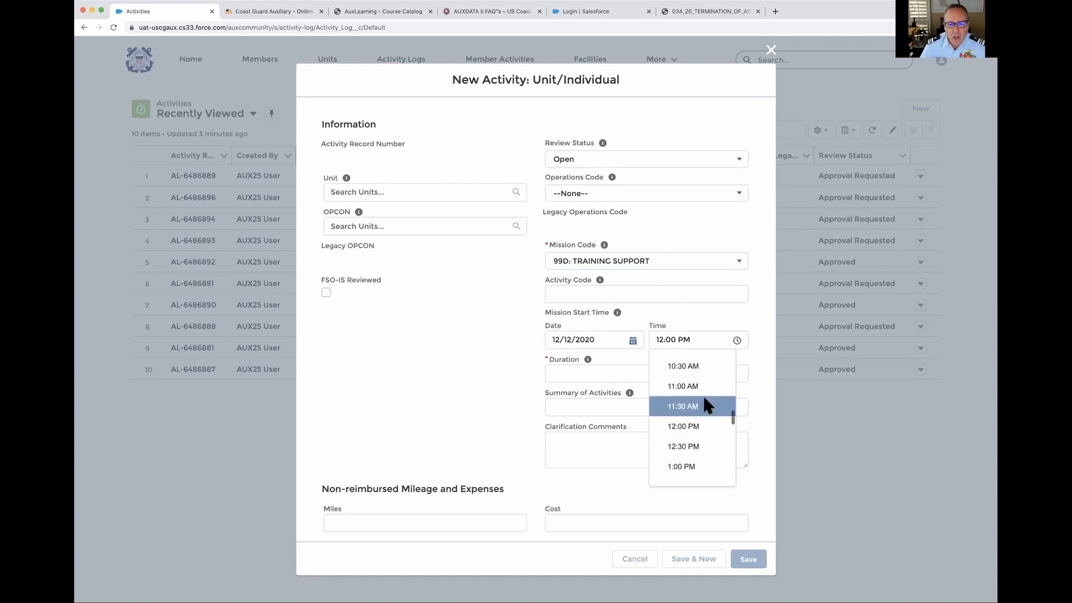
pyautogui.scroll(3, 703, 397)
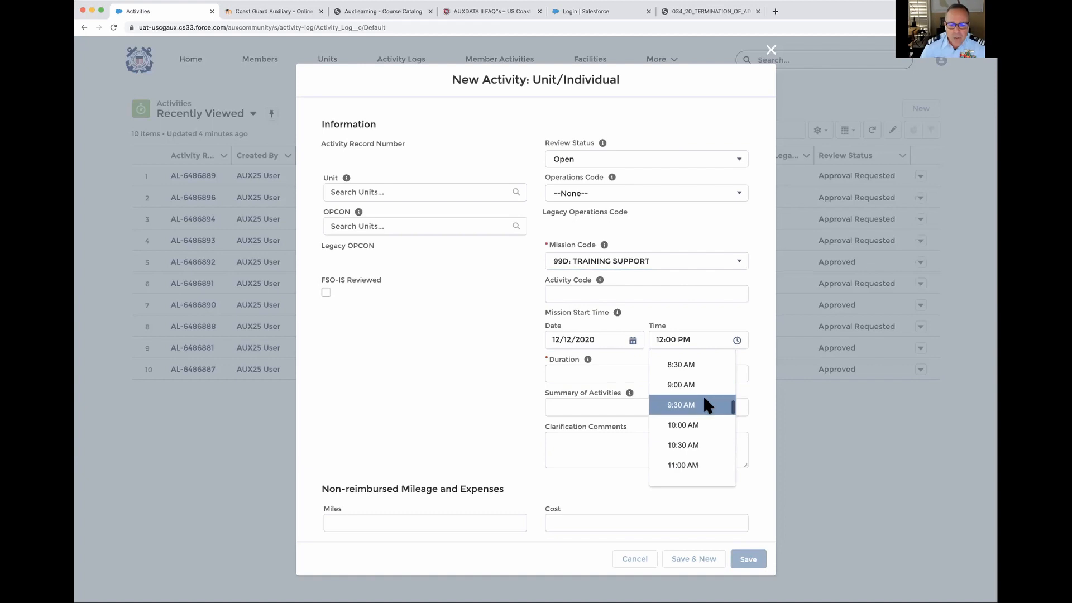
pyautogui.click(686, 385)
# Enter a duration of 4.0 and "ADII Training" as the summary of activities.
pyautogui.click(558, 375)
pyautogui.write('4')
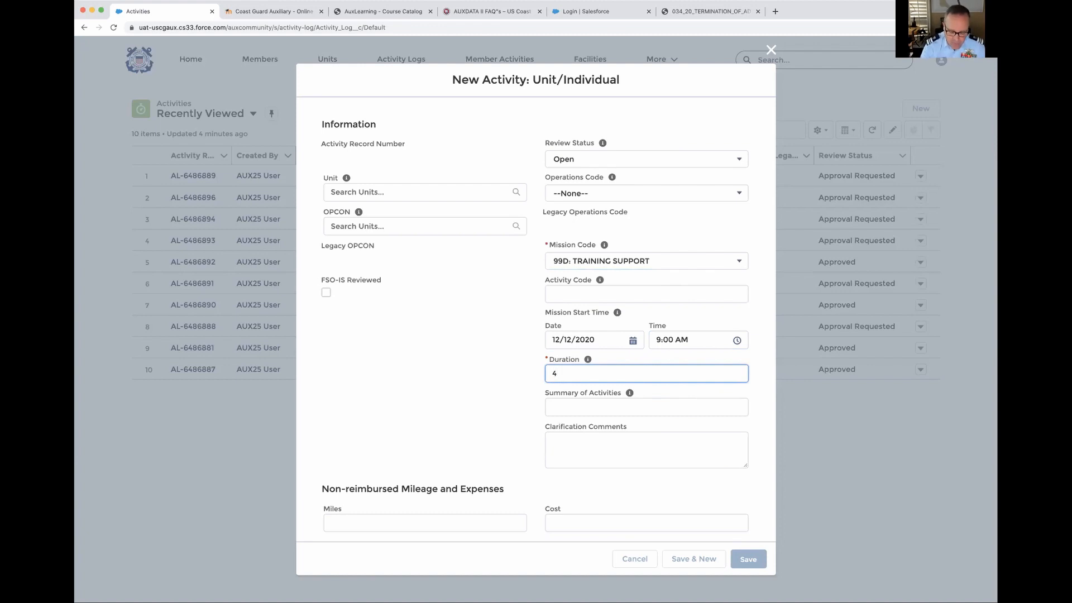
pyautogui.write('.0')
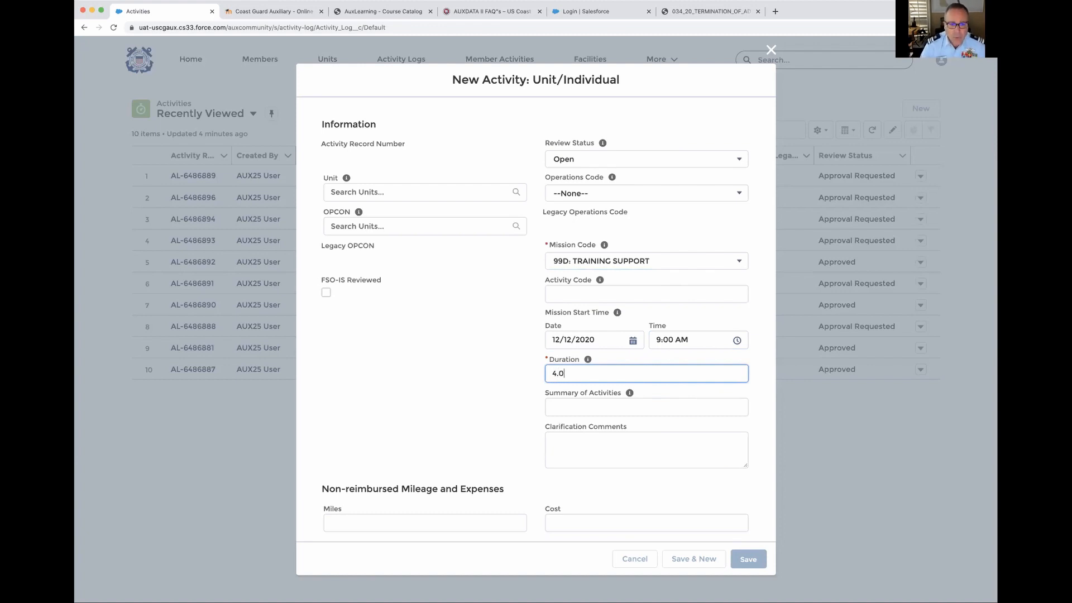
pyautogui.click(557, 407)
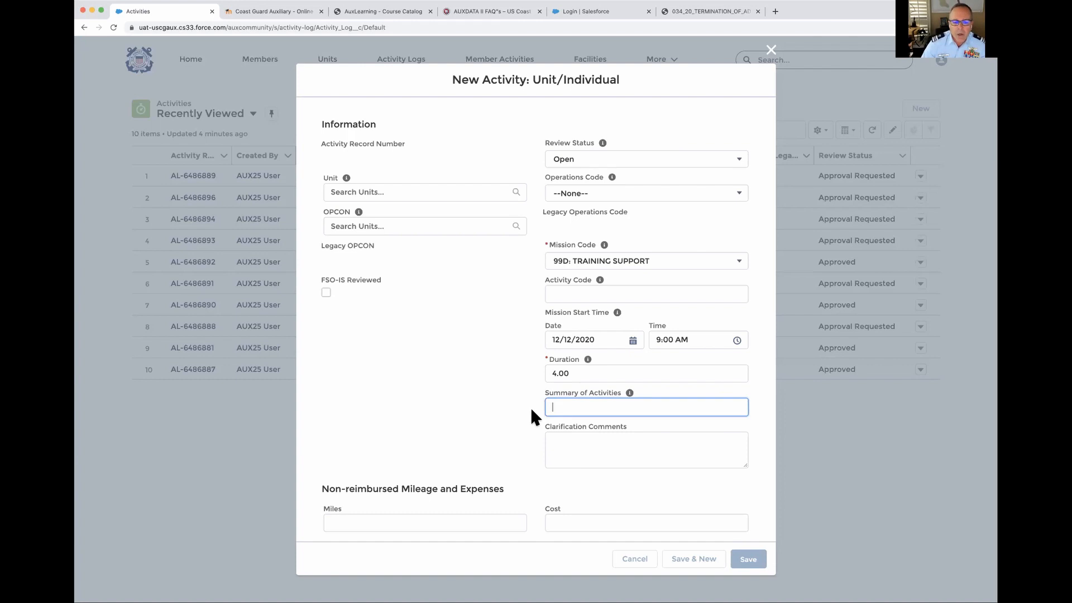
pyautogui.write('AD')
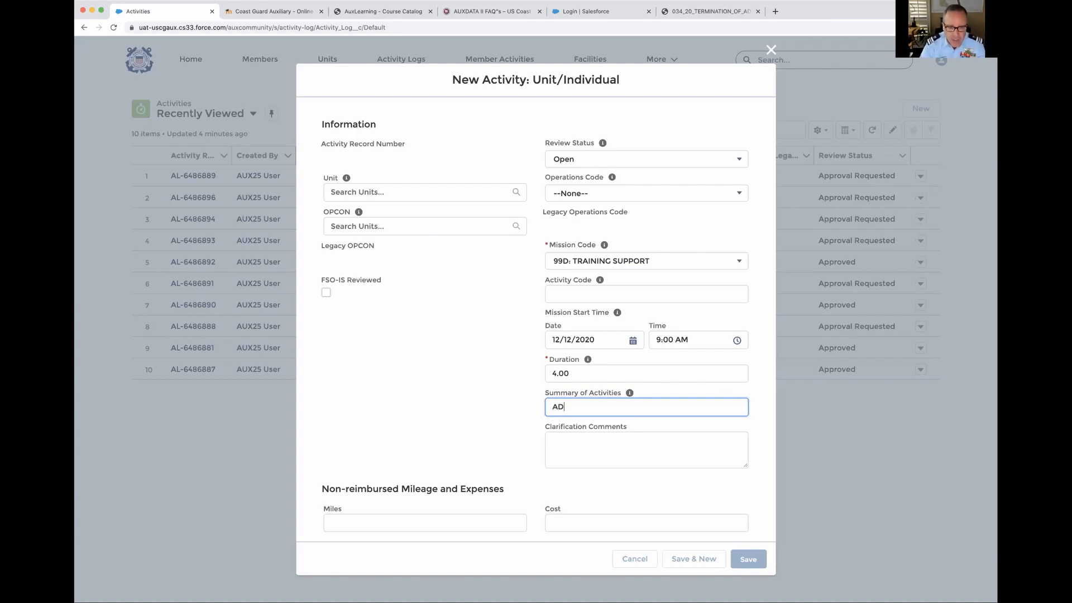
pyautogui.write('II Tr')
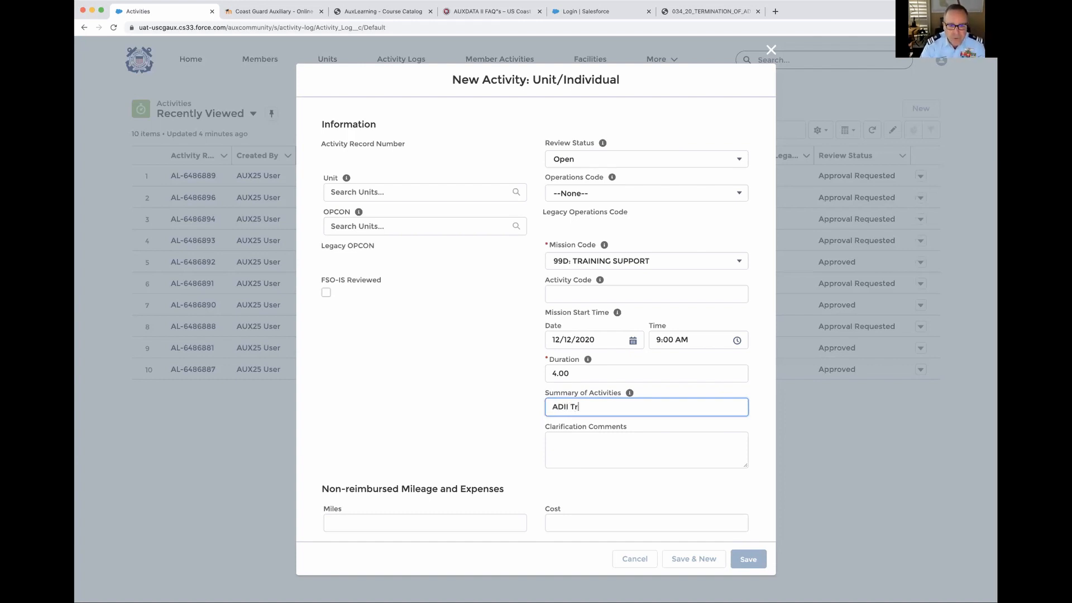
pyautogui.write('aining')
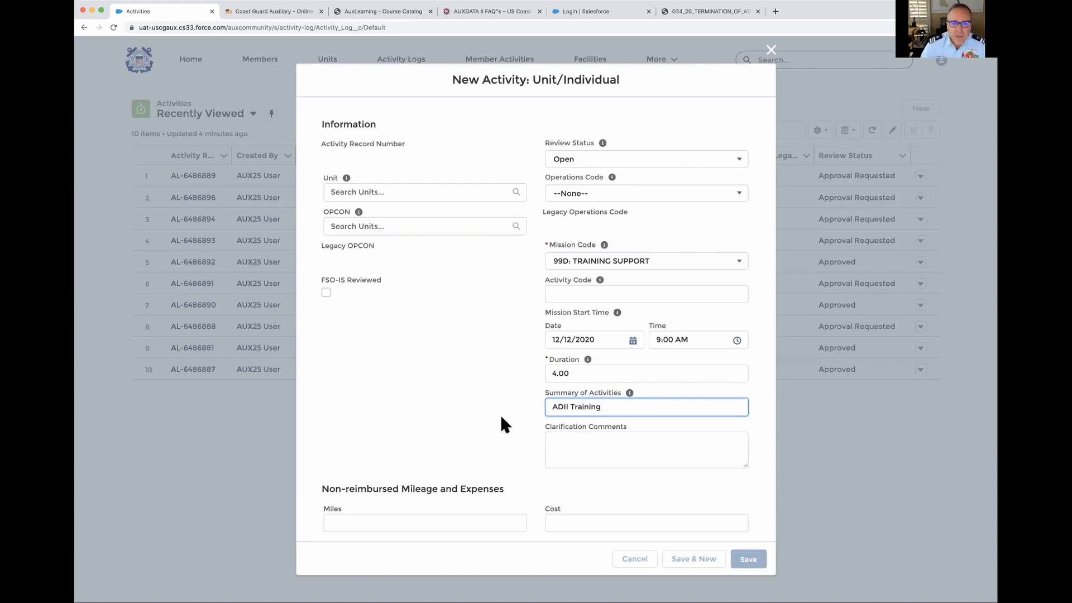
# Look over the remaining form sections and save the new Unit/Individual activity.
pyautogui.scroll(-2, 500, 385)
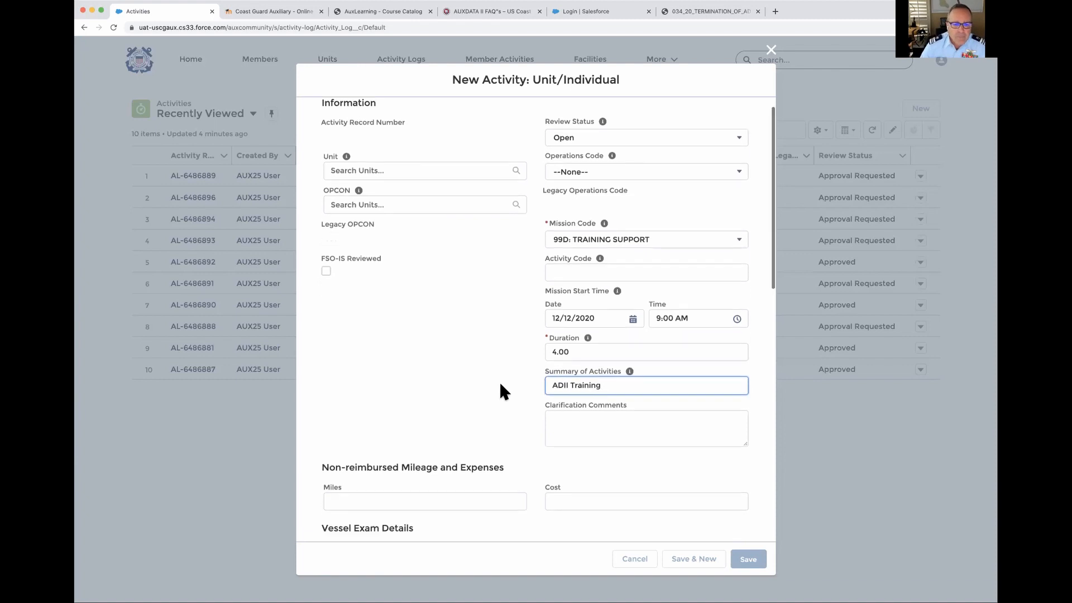
pyautogui.scroll(-4, 500, 385)
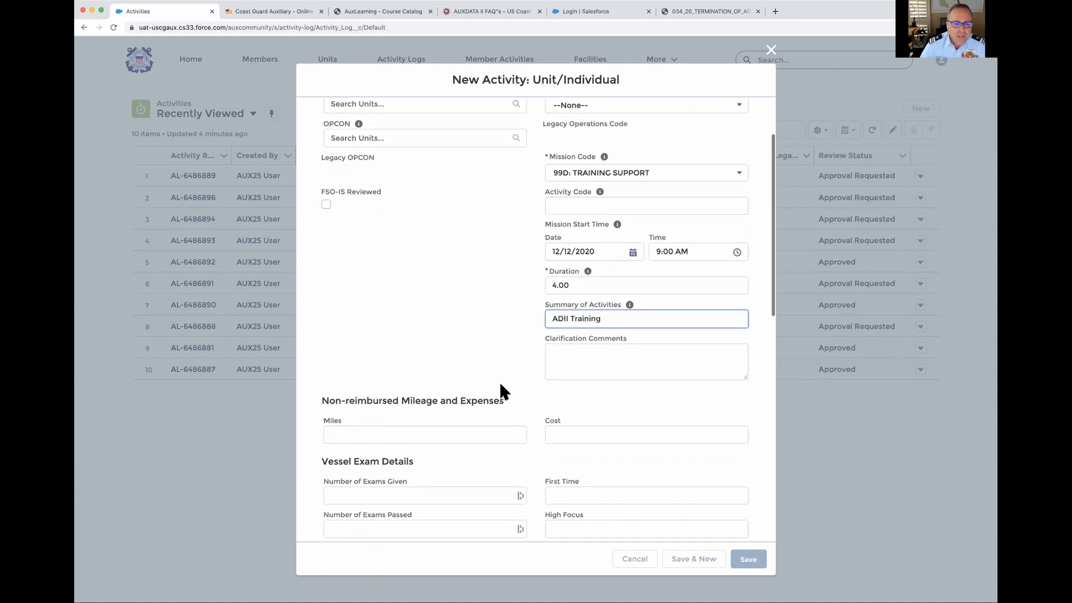
pyautogui.scroll(4, 500, 385)
pyautogui.scroll(-5, 499, 381)
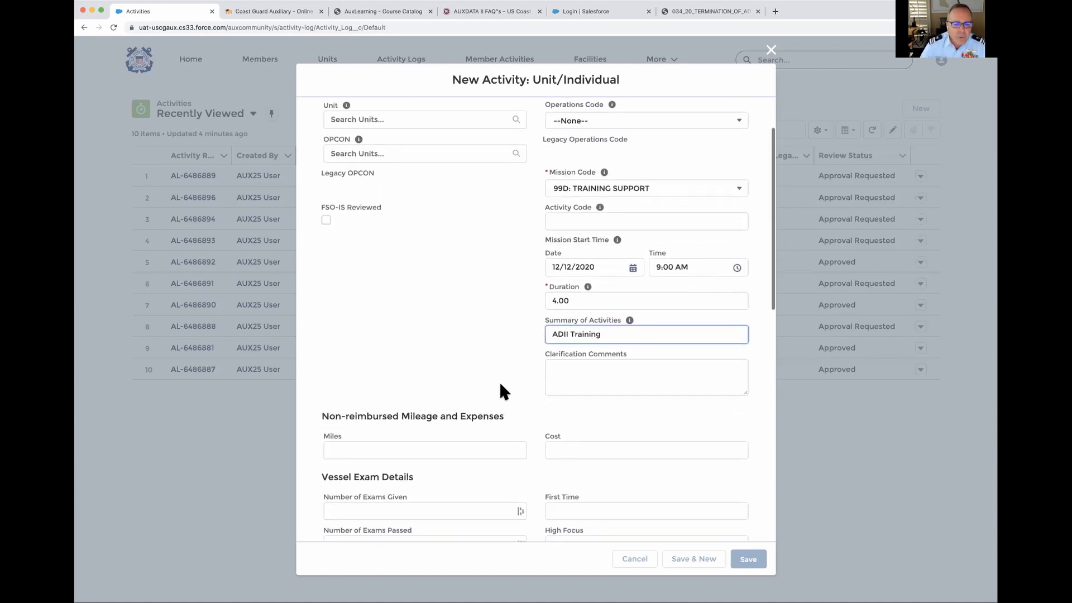
pyautogui.scroll(-2, 501, 385)
pyautogui.scroll(6, 500, 385)
pyautogui.scroll(3, 499, 381)
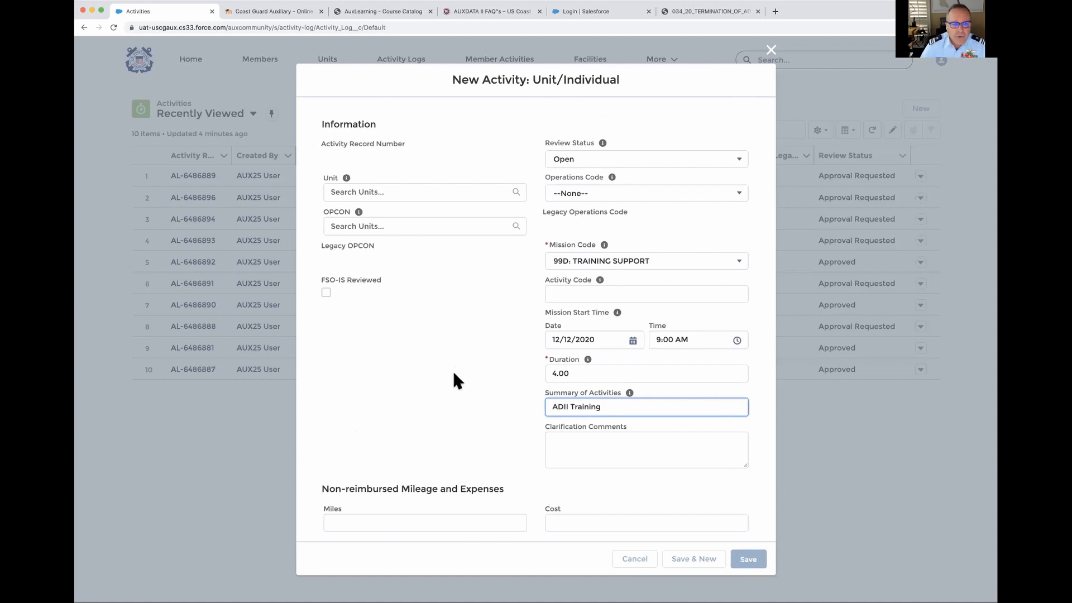
pyautogui.click(749, 560)
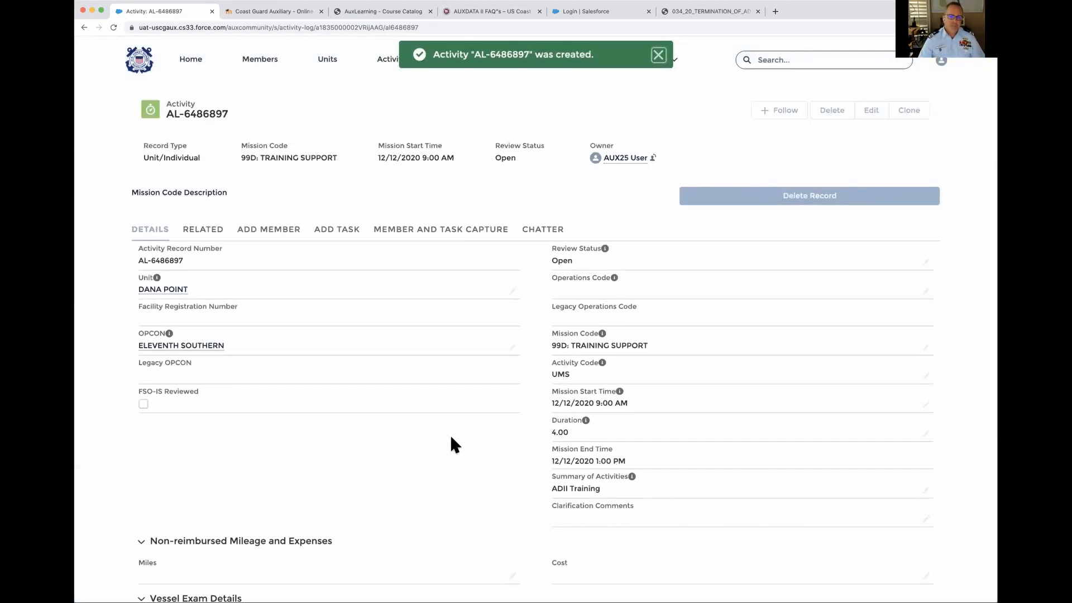
# Search the activity's member assignment for "aux25" and add the AUX25 NMN User to the activity's member list.
pyautogui.scroll(-5, 450, 434)
pyautogui.scroll(4, 449, 435)
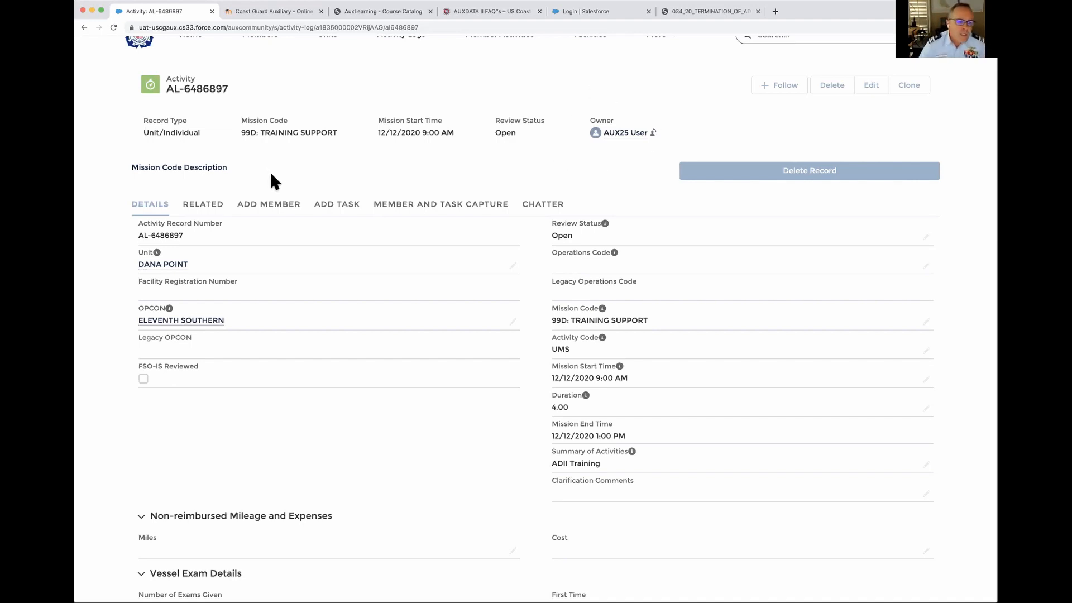
pyautogui.click(273, 203)
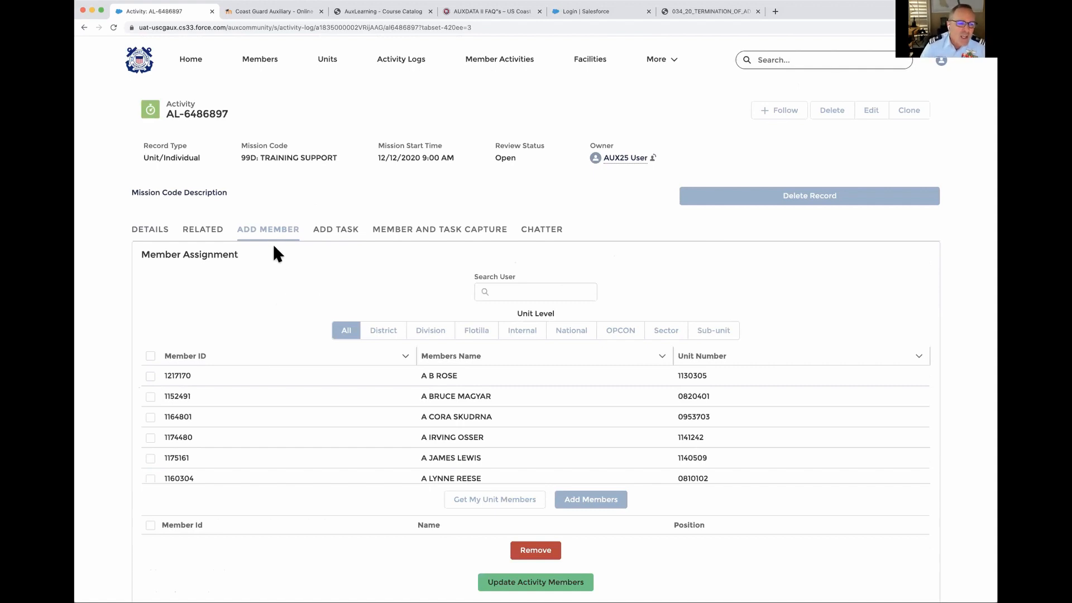
pyautogui.click(493, 290)
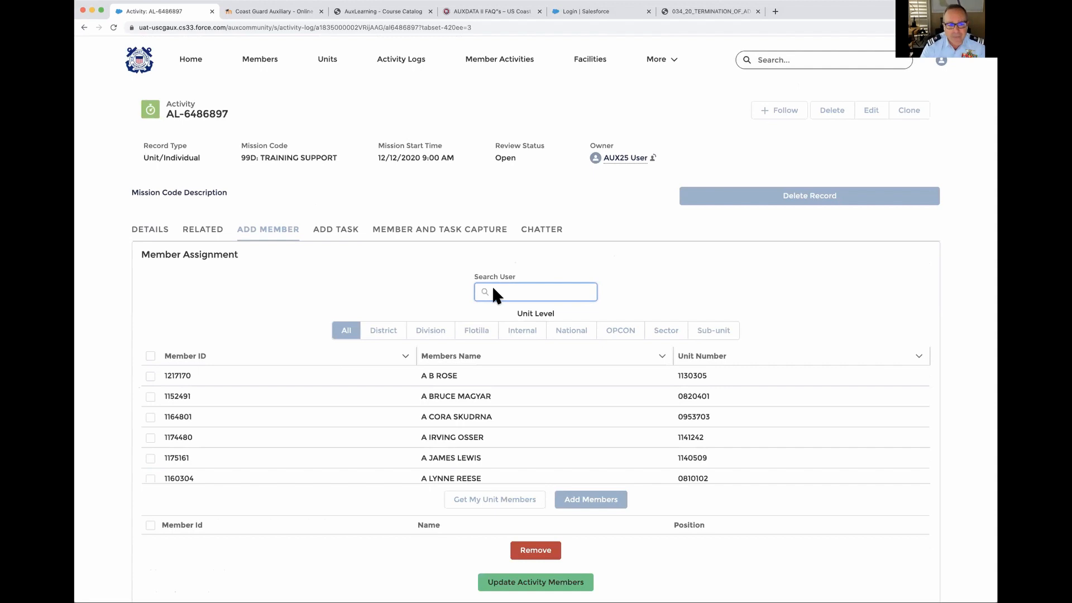
pyautogui.write('au')
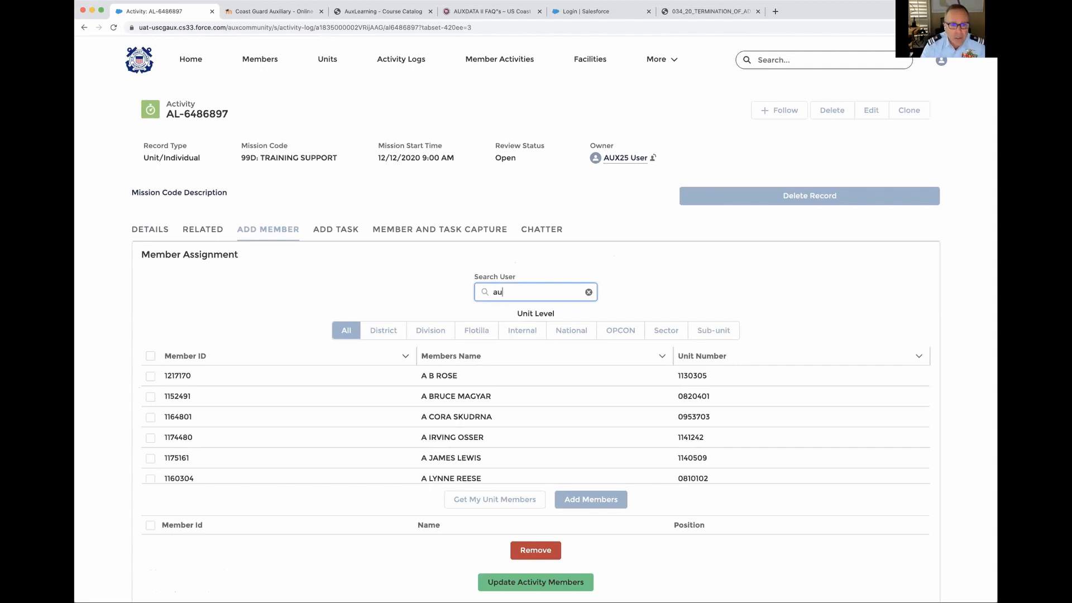
pyautogui.write('x25')
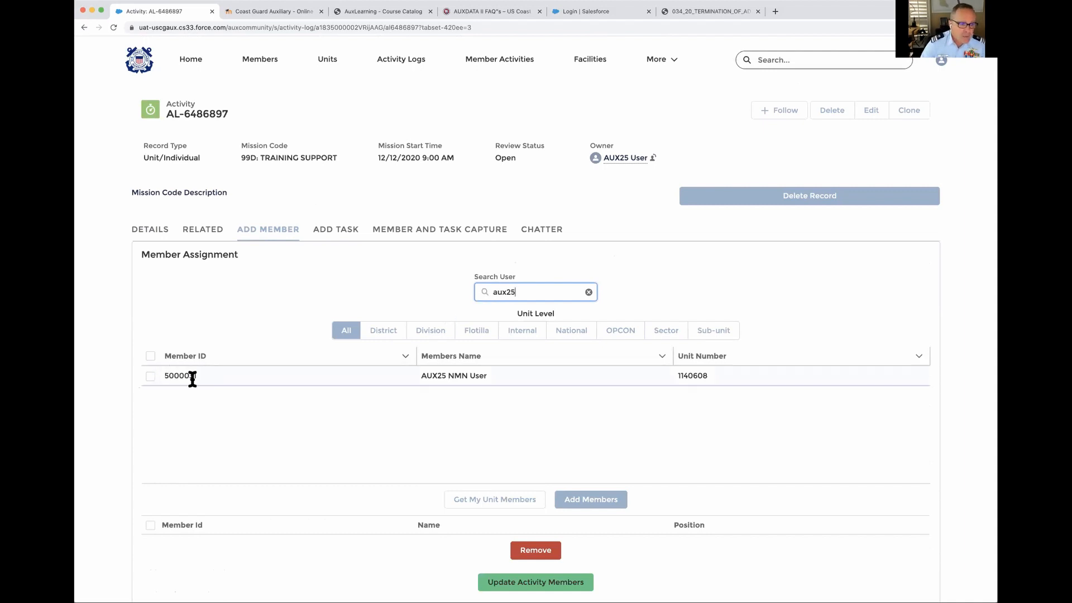
pyautogui.click(150, 375)
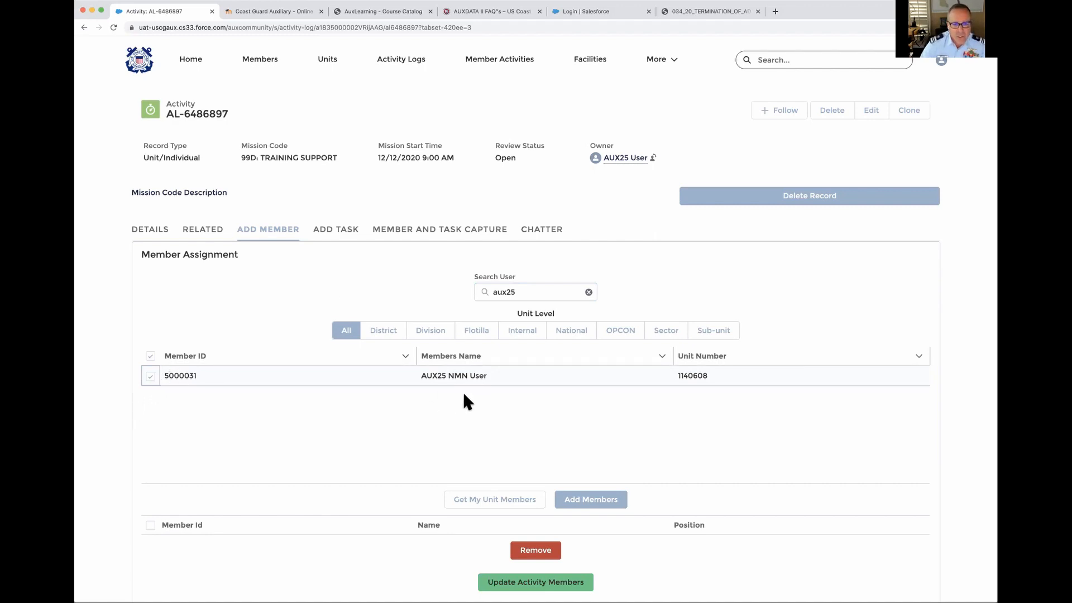
pyautogui.click(587, 501)
pyautogui.scroll(-1, 623, 421)
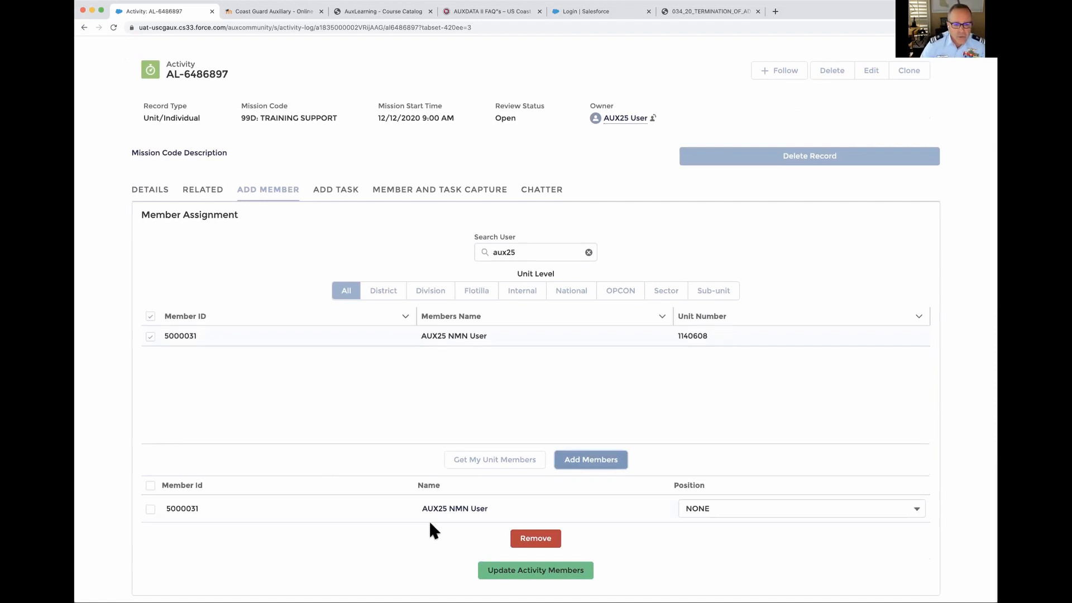
# Set the added member's position to LEAD and update the activity members.
pyautogui.click(709, 507)
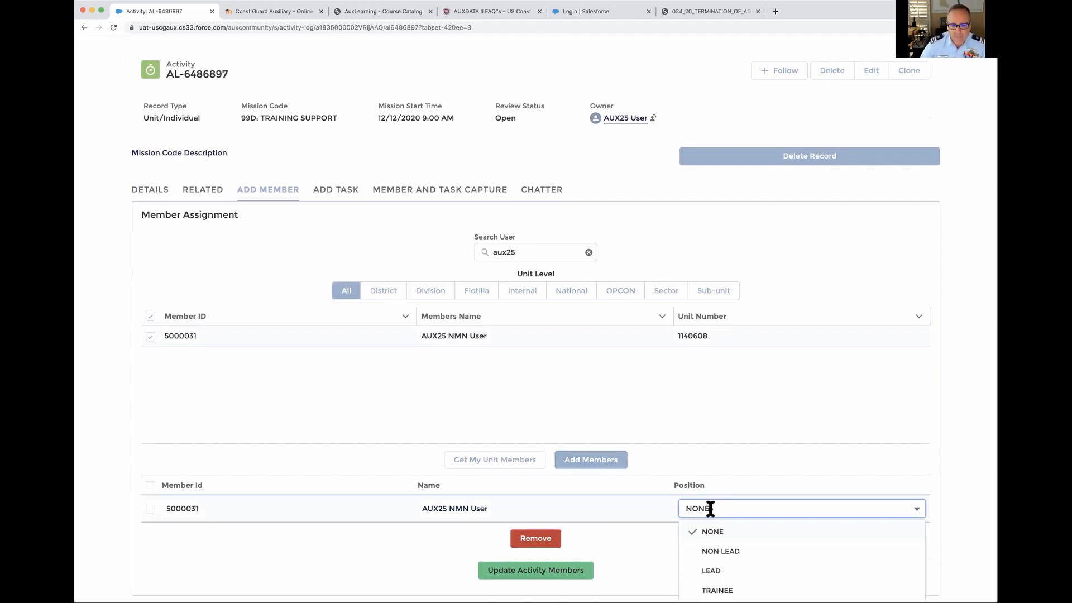
pyautogui.click(720, 572)
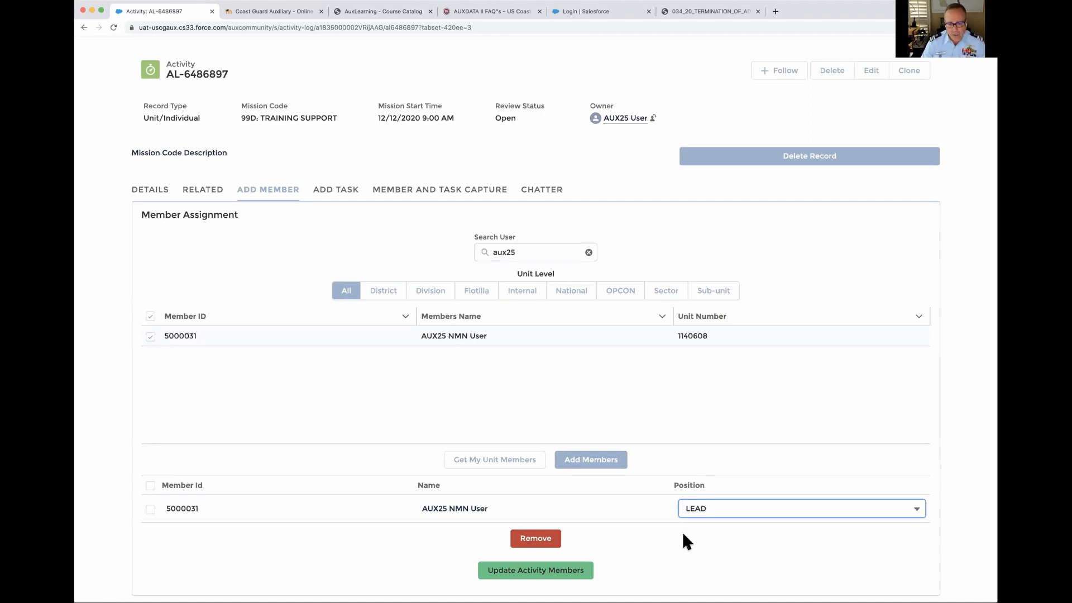
pyautogui.click(530, 572)
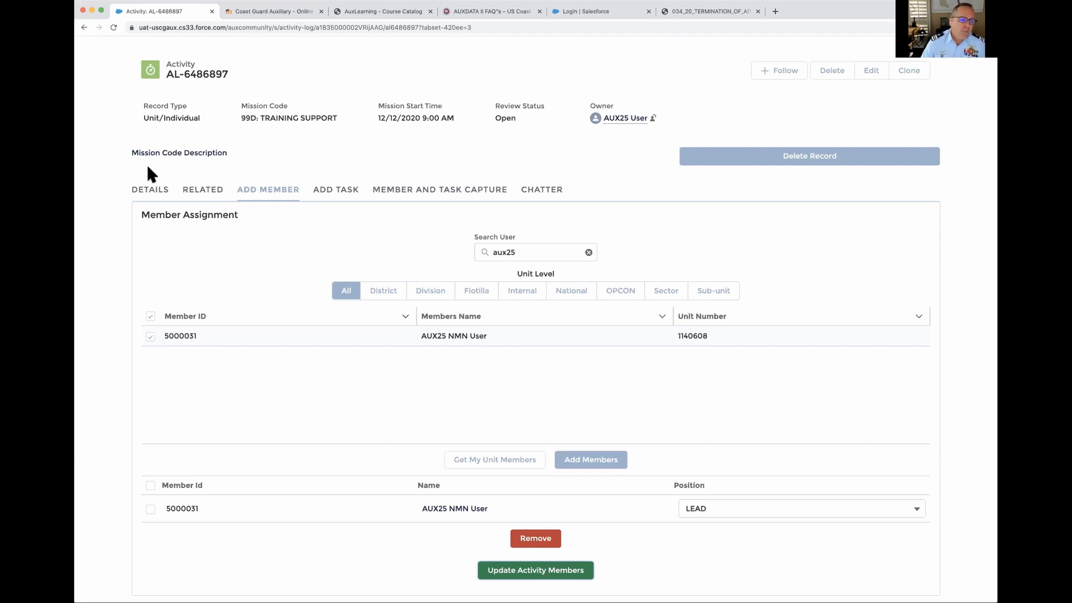
# Change the activity's review status to Approval Requested, save it, and return to the Activity Logs list.
pyautogui.click(149, 191)
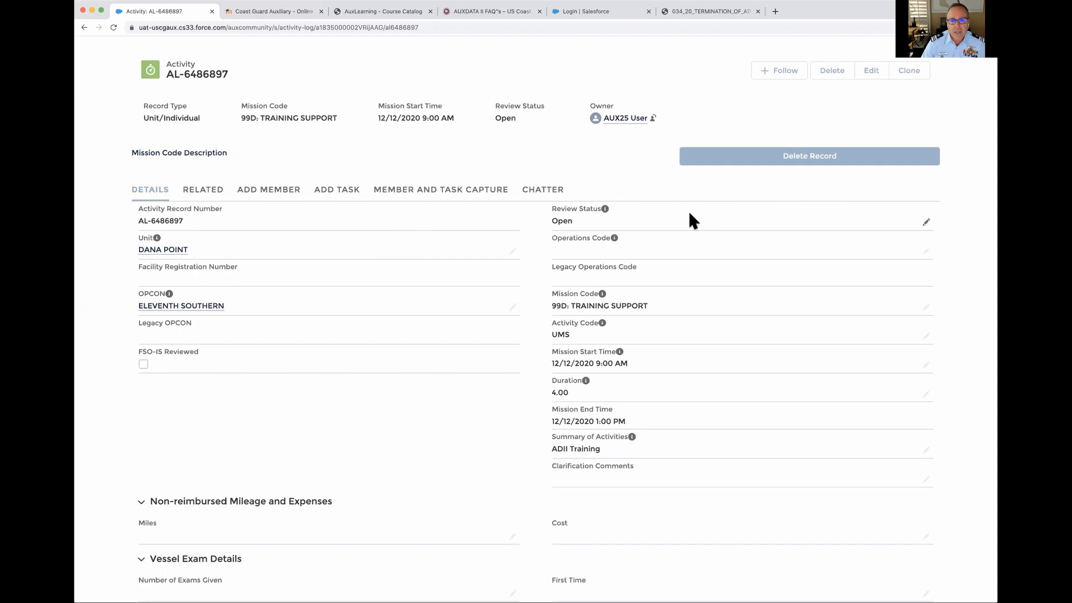
pyautogui.click(927, 222)
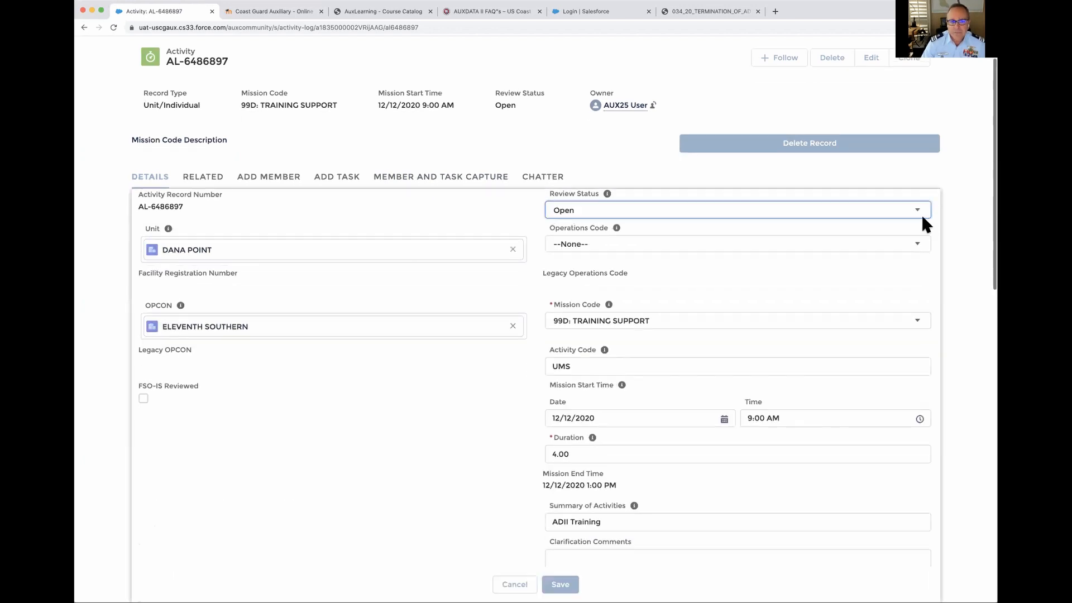
pyautogui.click(643, 216)
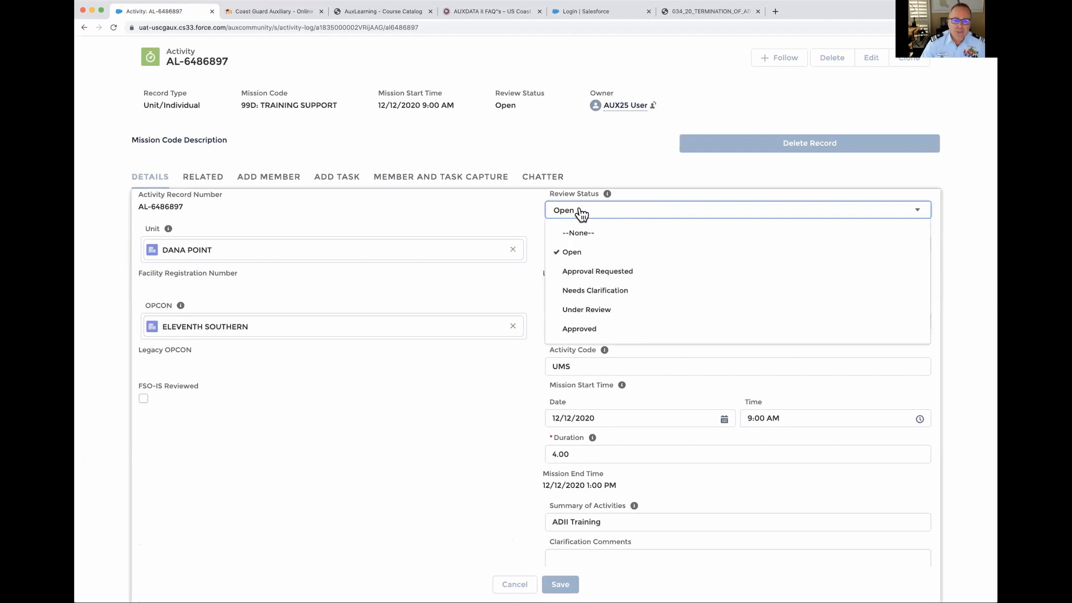
pyautogui.click(598, 271)
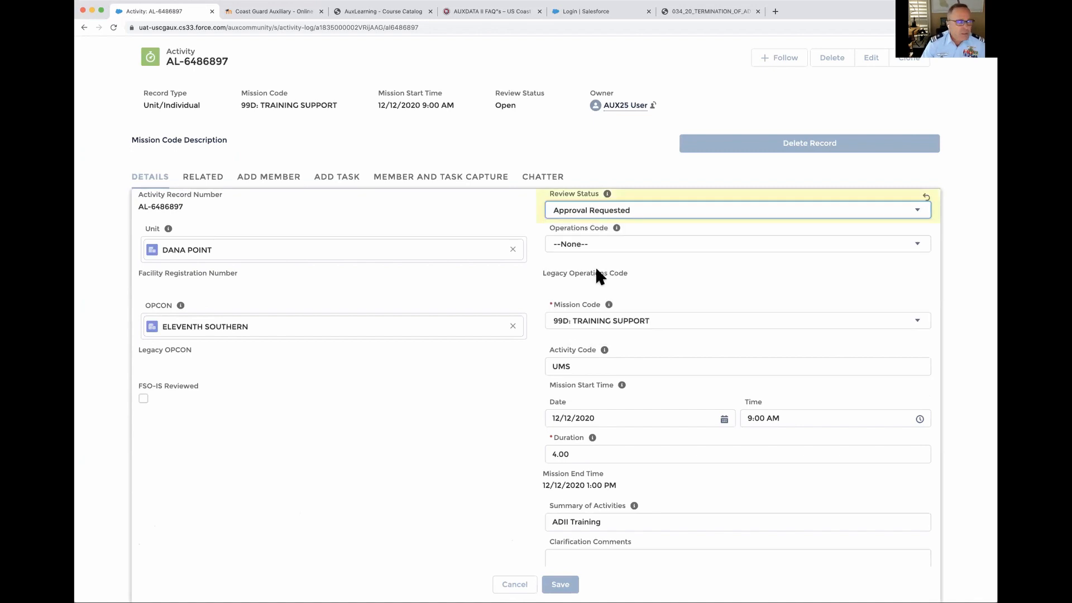
pyautogui.click(660, 212)
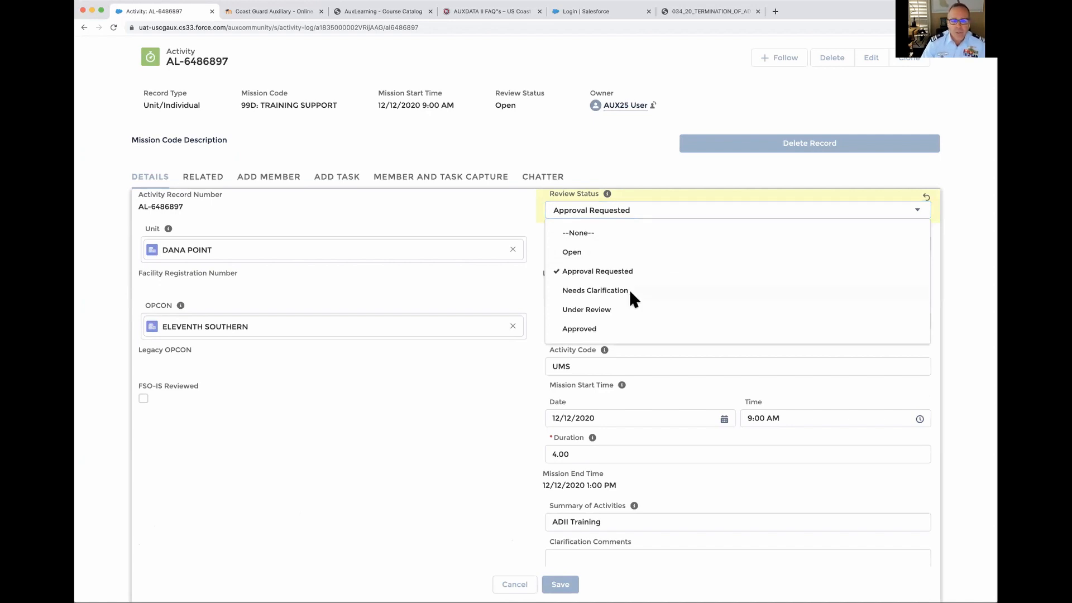
pyautogui.click(601, 273)
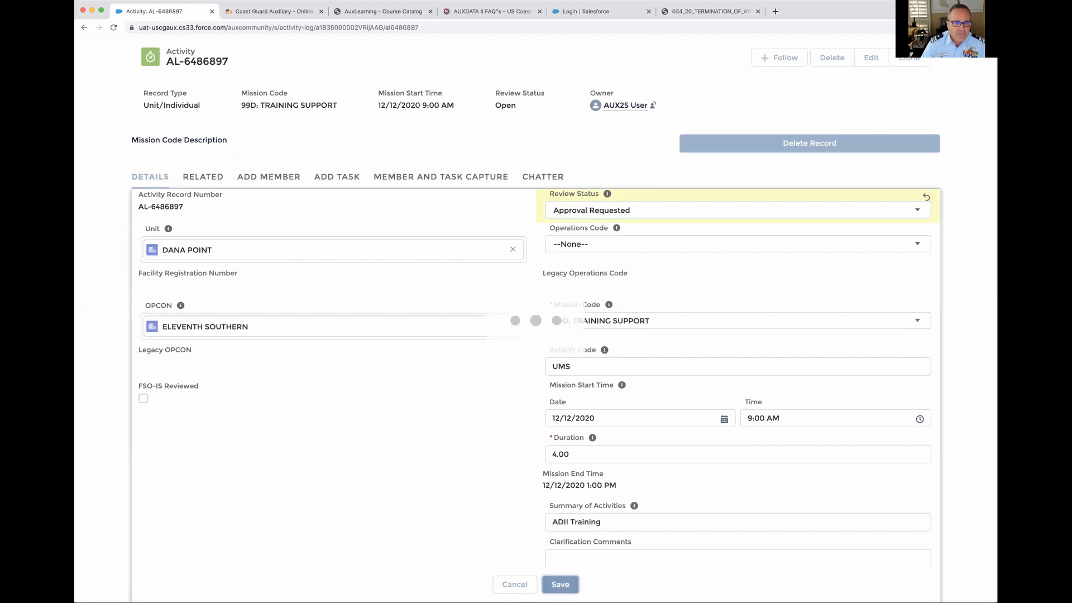
pyautogui.click(559, 584)
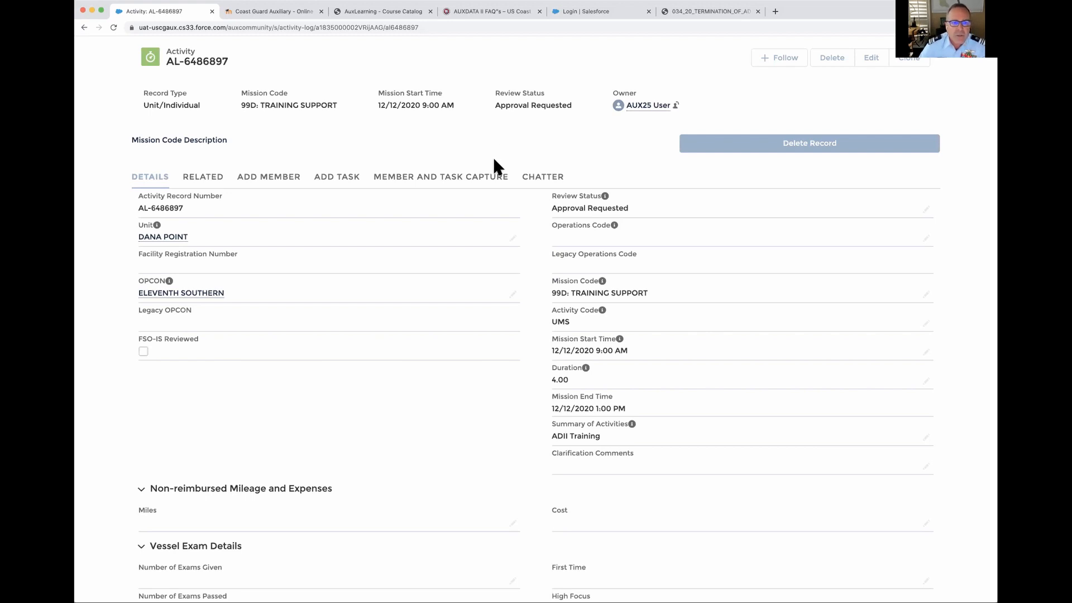
pyautogui.scroll(1, 494, 159)
pyautogui.click(400, 62)
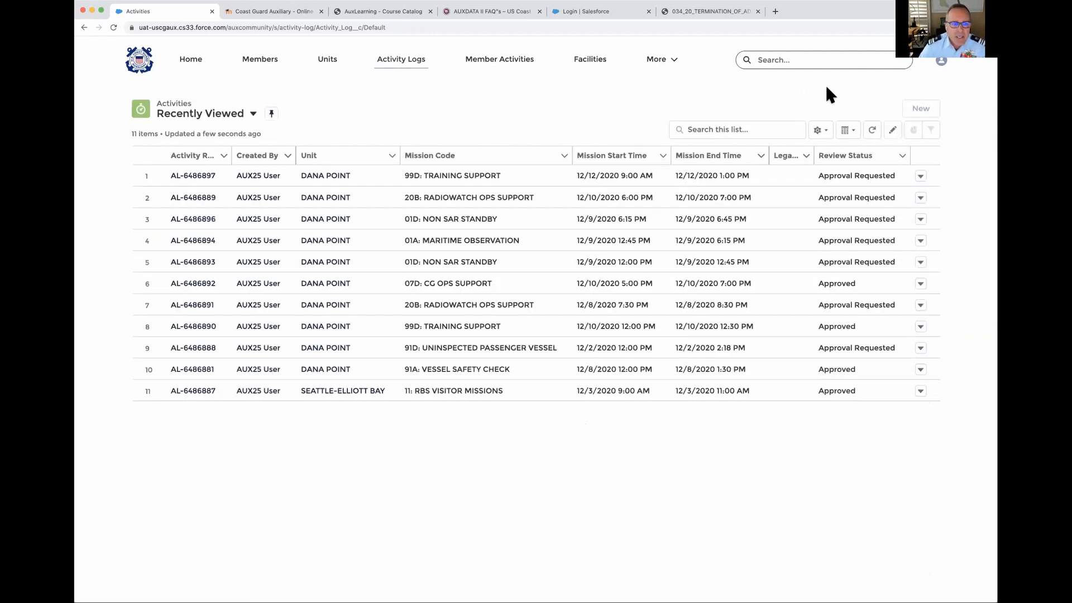
# Start a new Unit/Individual activity and set its mission code to 11: RBS VISITOR MISSIONS.
pyautogui.click(921, 110)
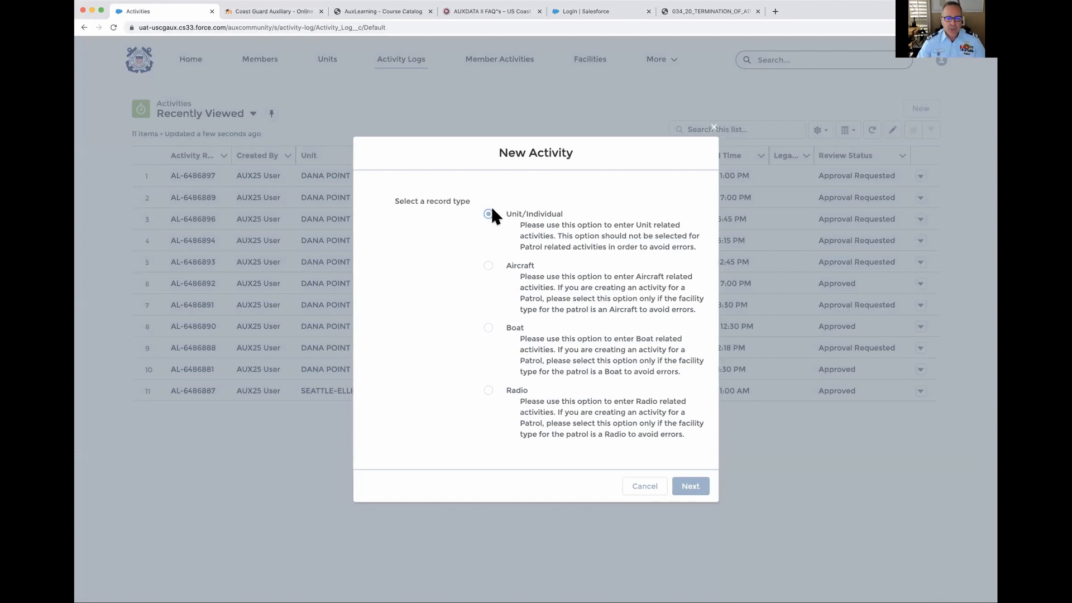
pyautogui.click(690, 486)
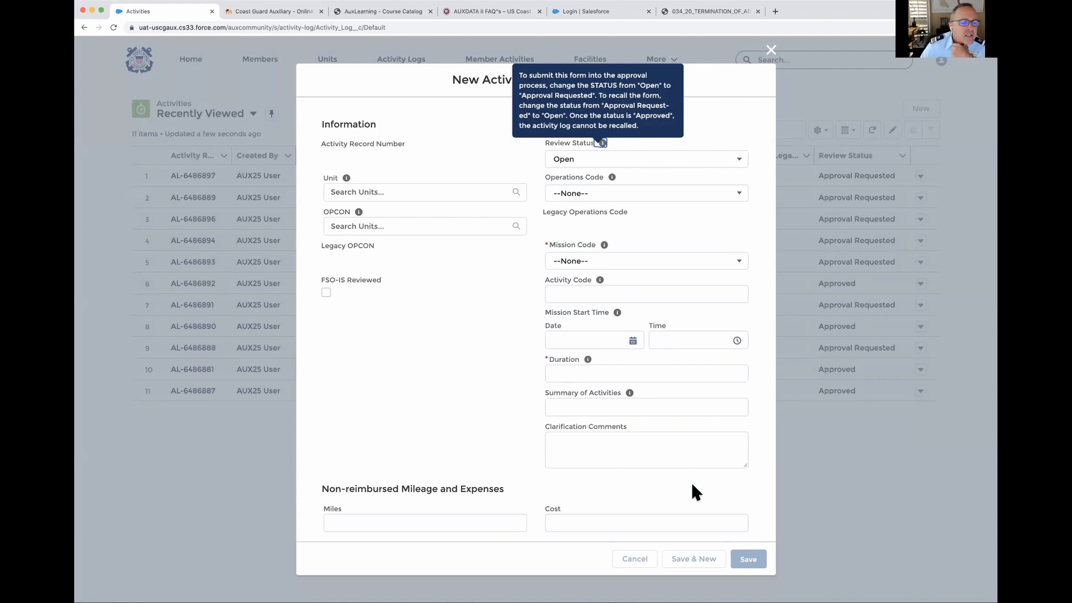
pyautogui.click(489, 326)
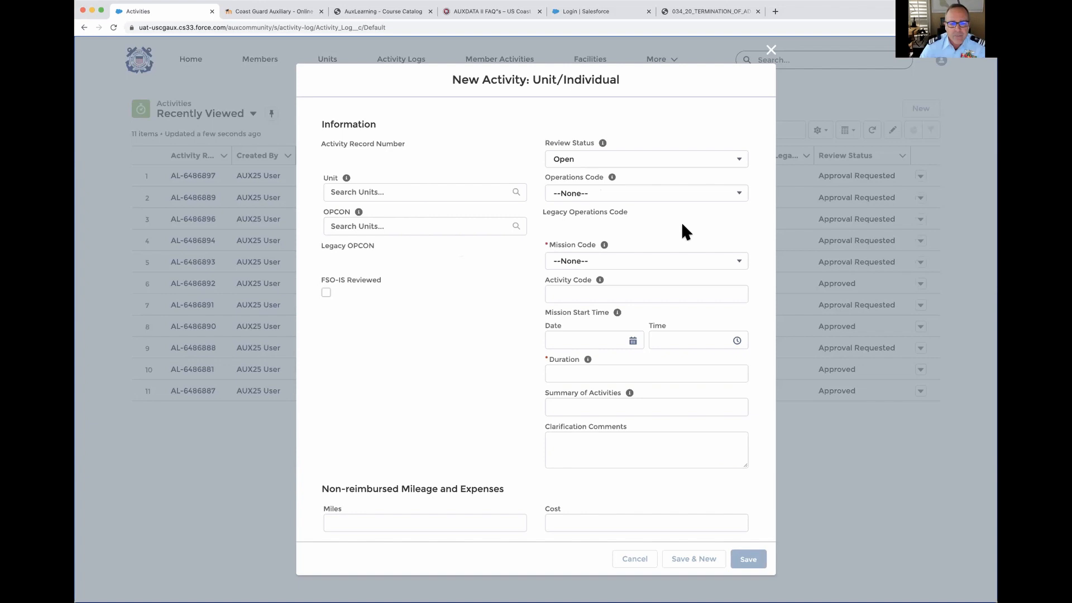
pyautogui.click(736, 262)
pyautogui.scroll(-6, 657, 333)
pyautogui.scroll(-5, 657, 332)
pyautogui.scroll(-5, 658, 332)
pyautogui.scroll(-1, 657, 332)
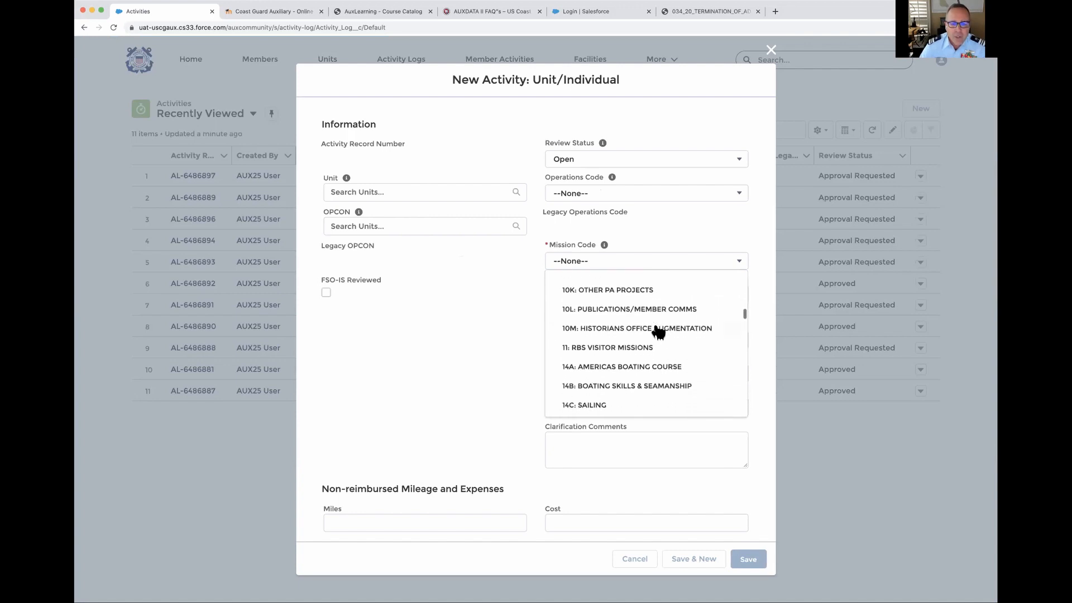
pyautogui.click(605, 349)
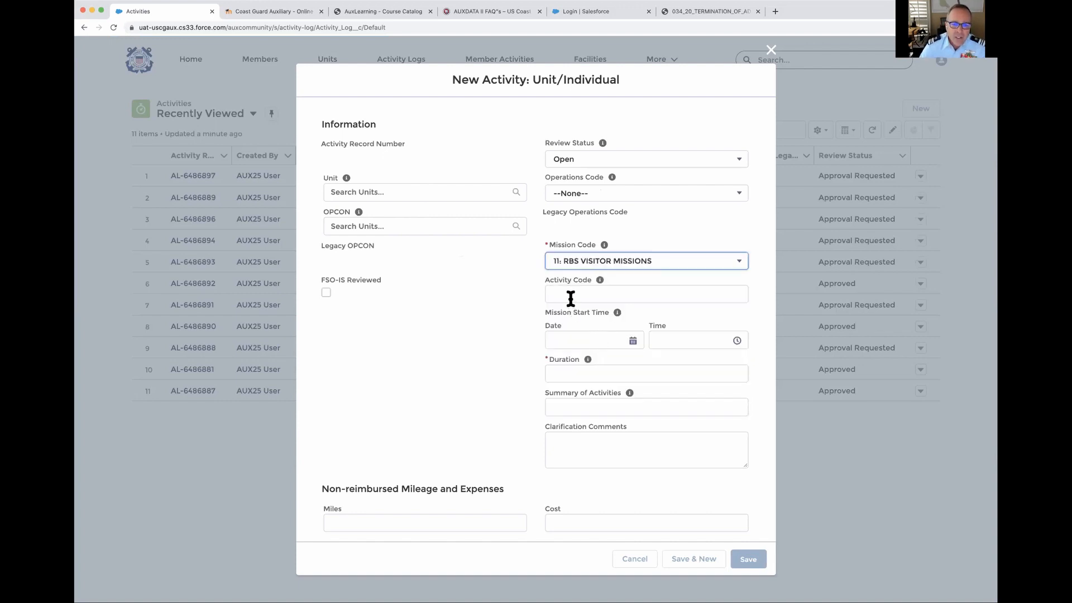
# Set the mission start date to 12/3/2020, the duration to 2, and the summary of activities to "PV visits".
pyautogui.click(632, 343)
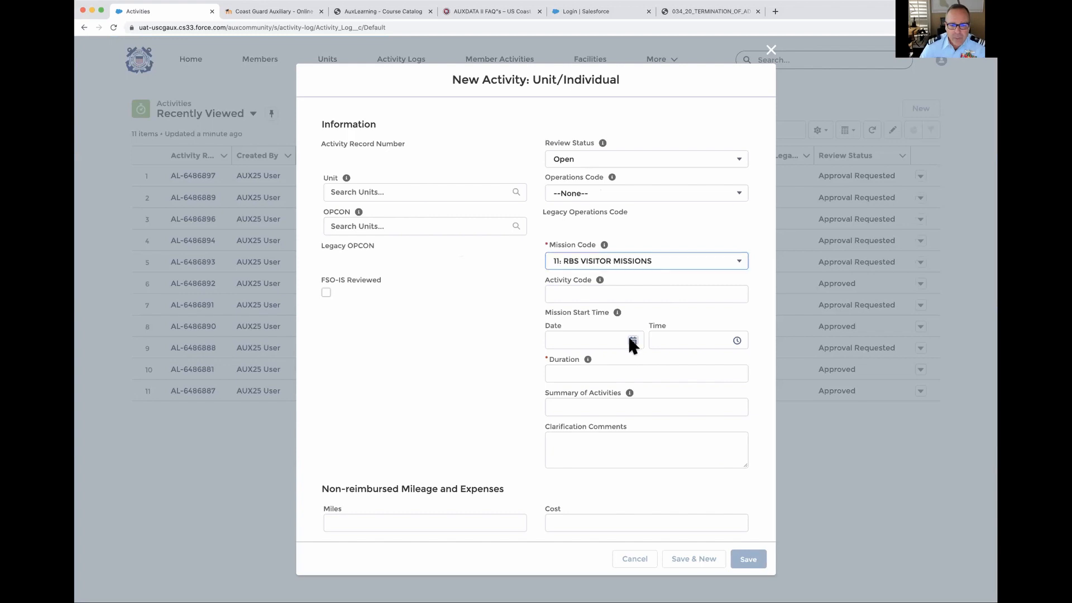
pyautogui.click(652, 391)
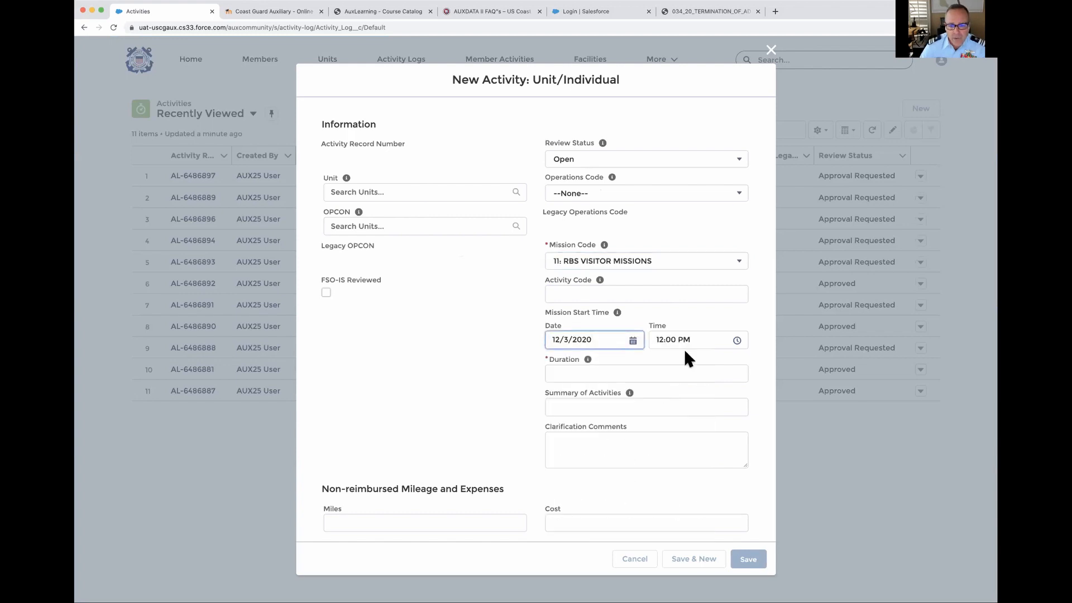
pyautogui.click(568, 372)
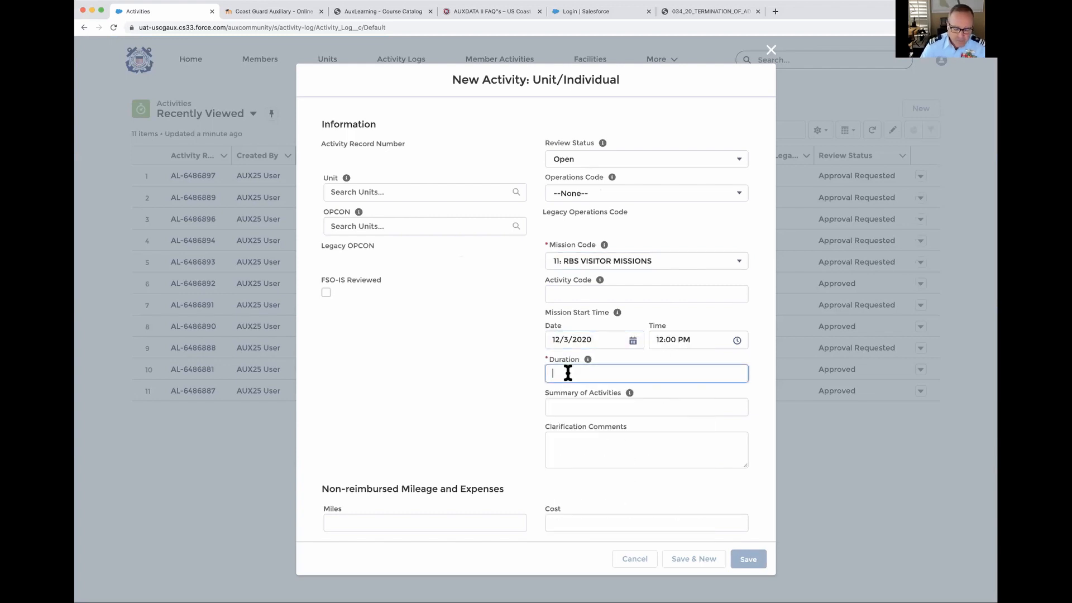
pyautogui.write('2')
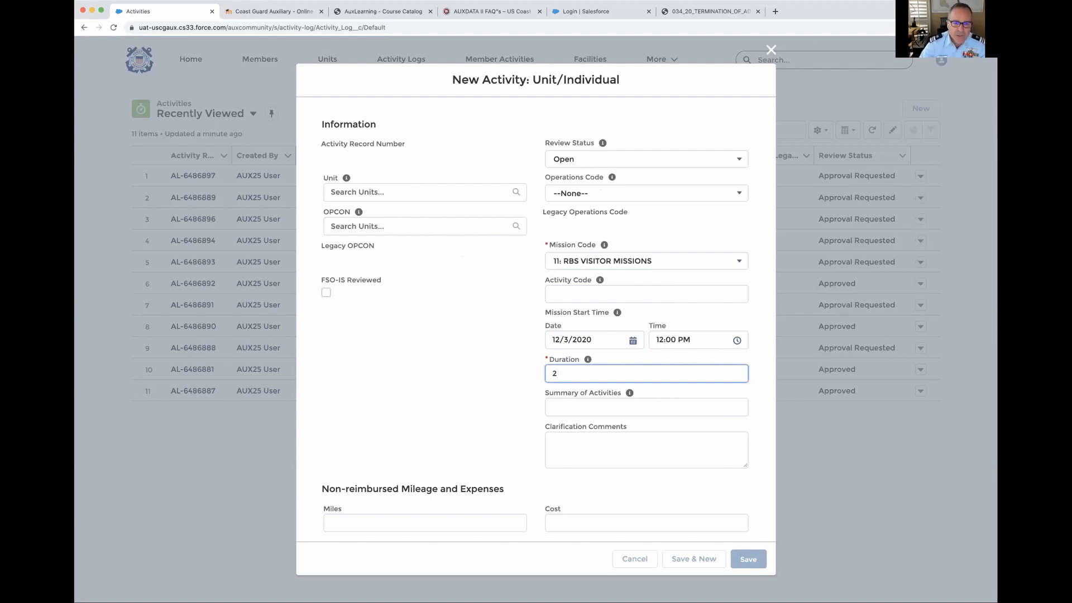
pyautogui.click(566, 408)
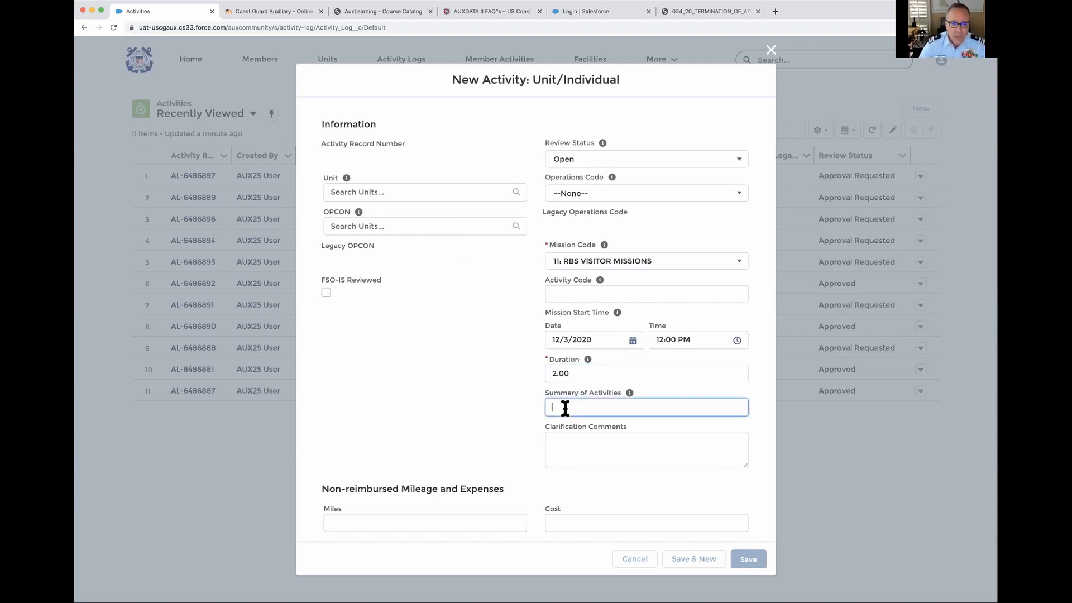
pyautogui.write('PV')
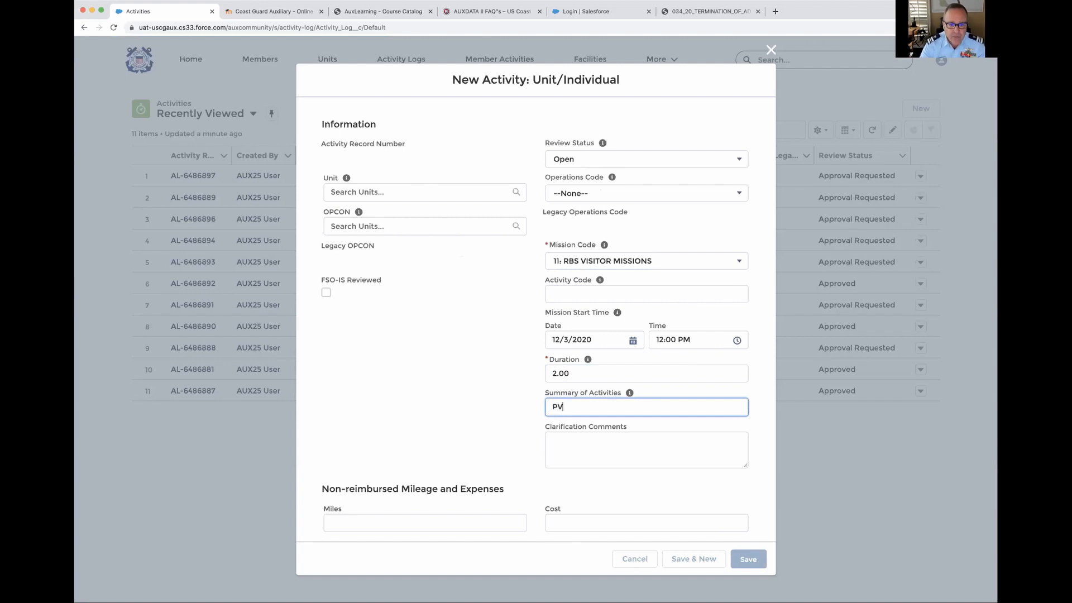
pyautogui.write(' visits')
# Look over the remaining form sections, try to save the activity without a number of visits, and cancel the form.
pyautogui.scroll(-2, 494, 381)
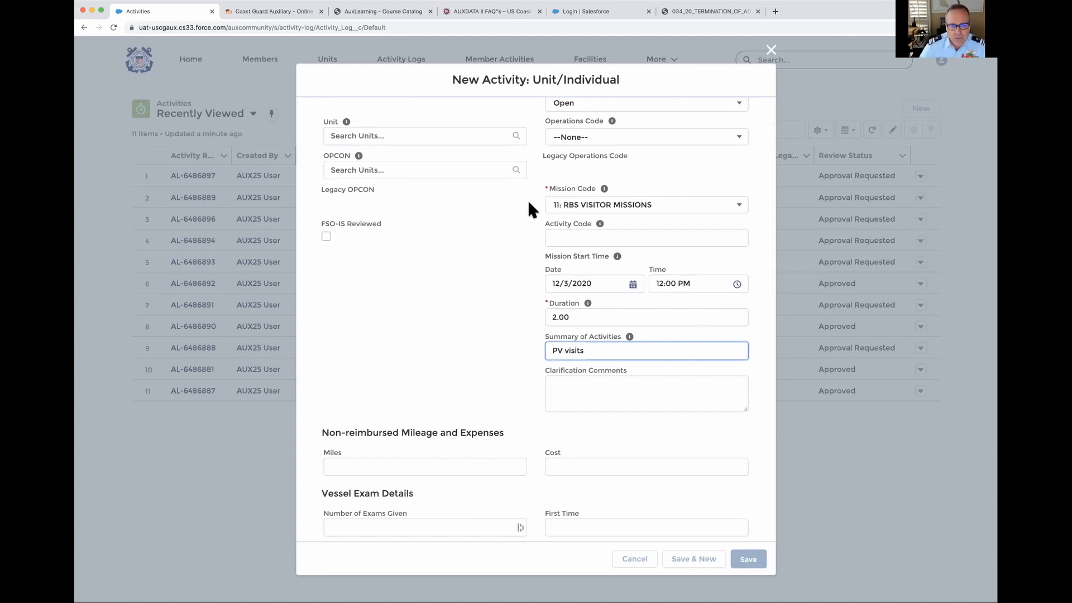
pyautogui.scroll(-4, 481, 292)
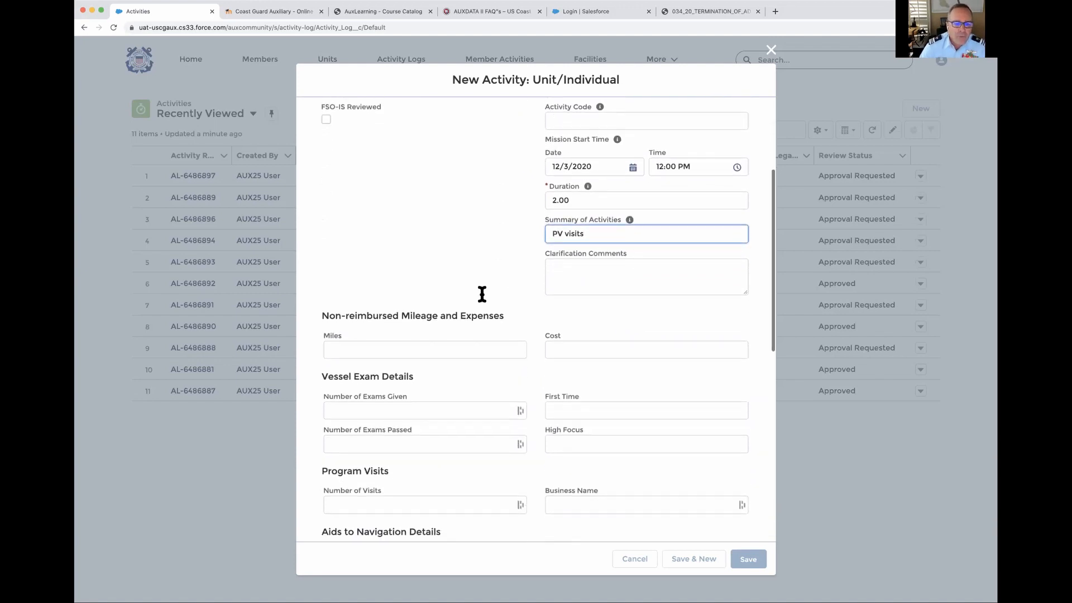
pyautogui.scroll(6, 477, 252)
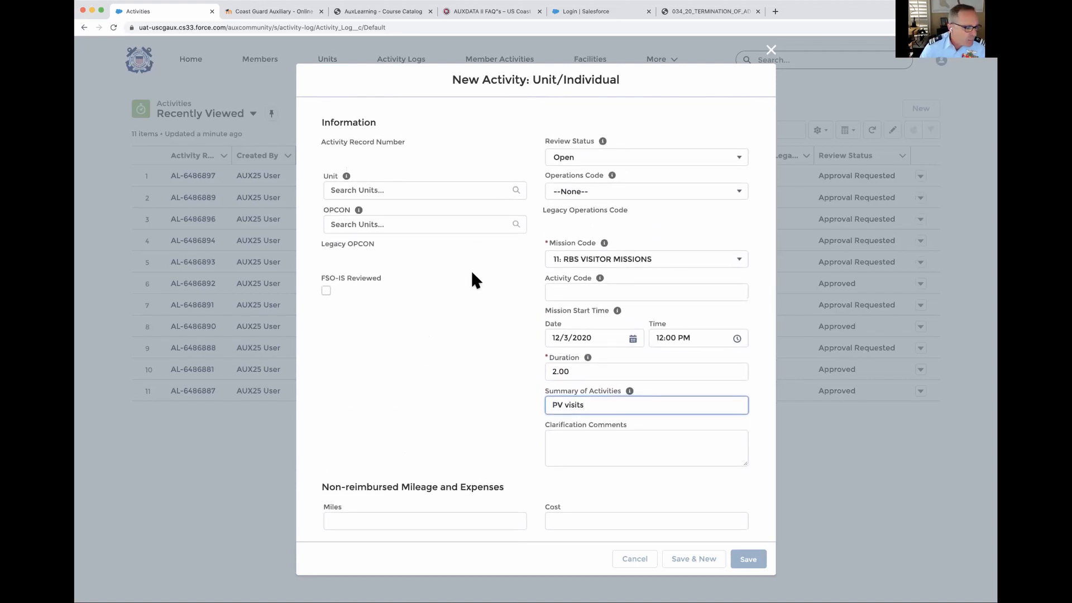
pyautogui.scroll(-2, 478, 328)
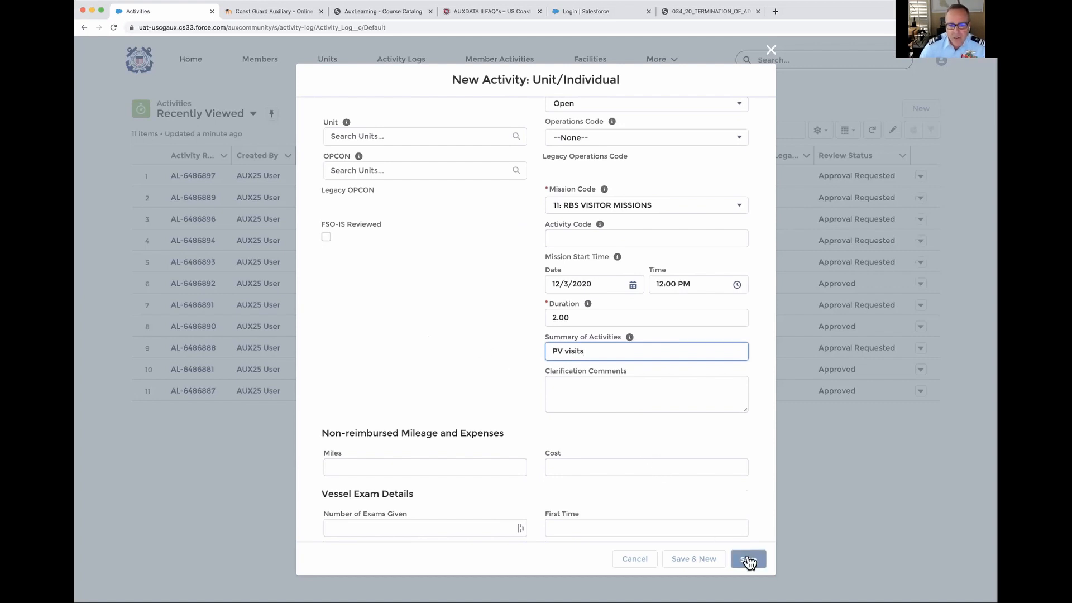
pyautogui.scroll(-3, 488, 379)
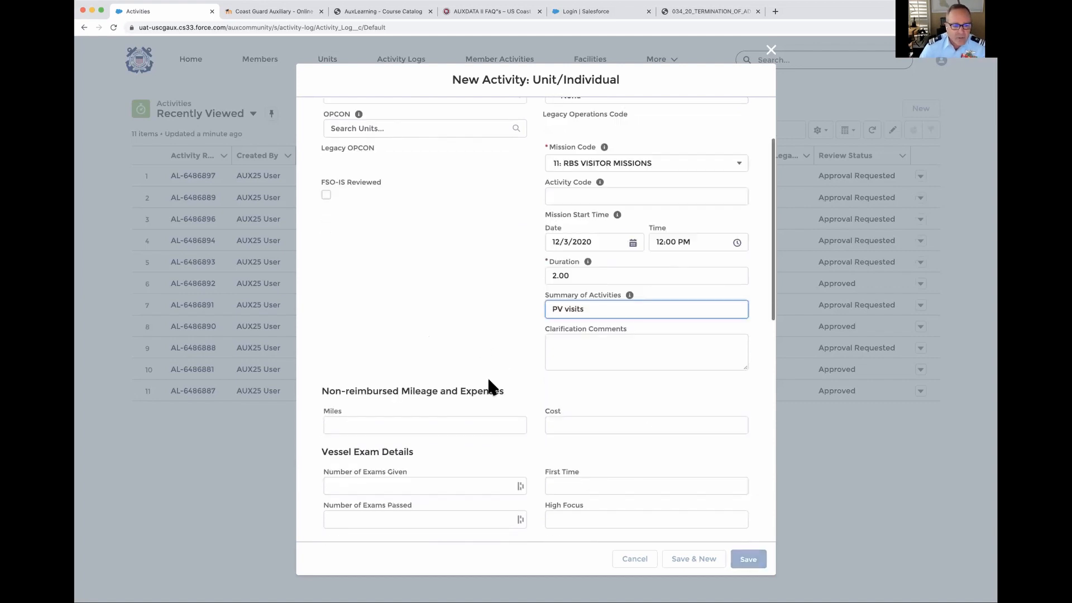
pyautogui.scroll(3, 489, 380)
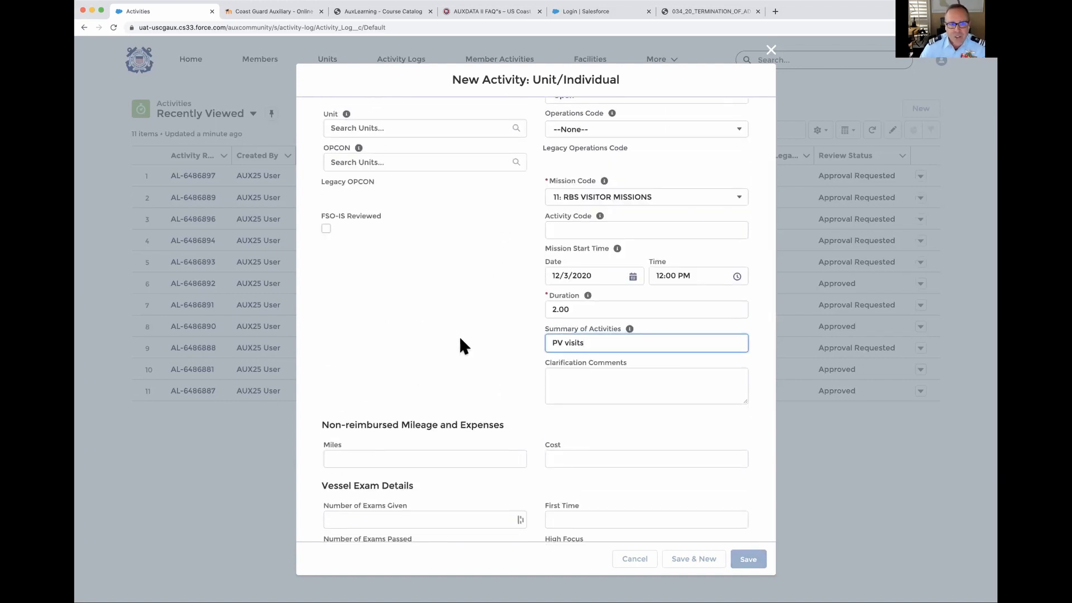
pyautogui.click(748, 559)
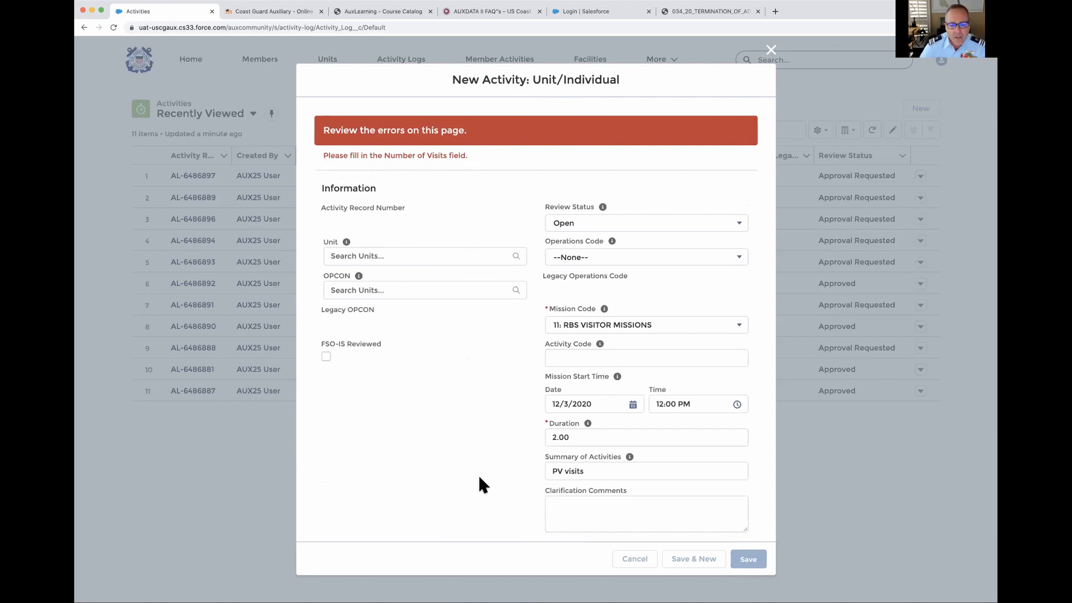
pyautogui.click(633, 561)
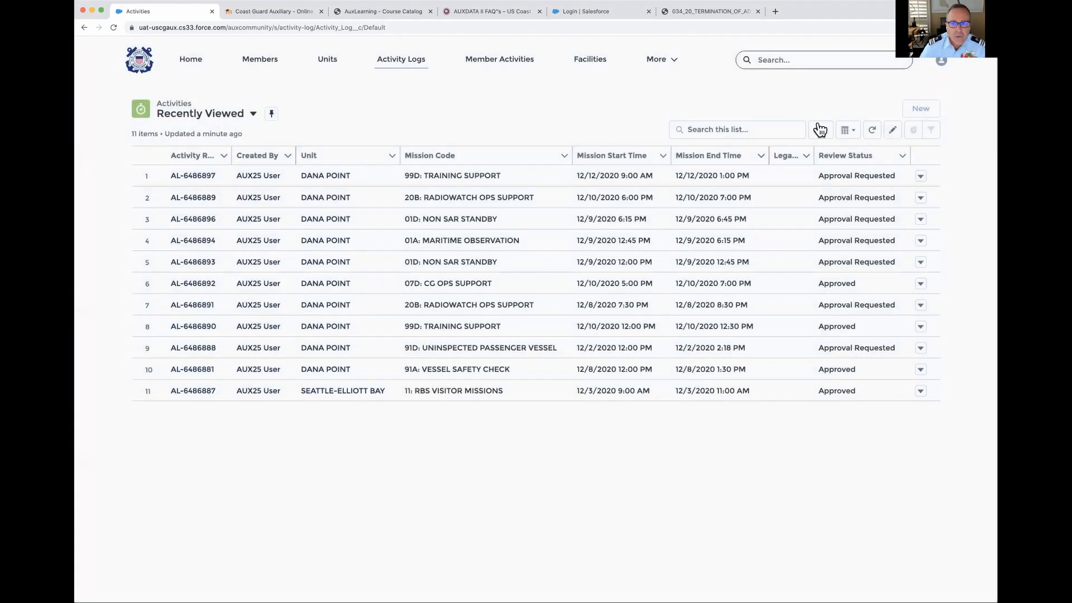
# Create another Unit/Individual activity with the mission code 11: RBS VISITOR MISSIONS.
pyautogui.click(912, 110)
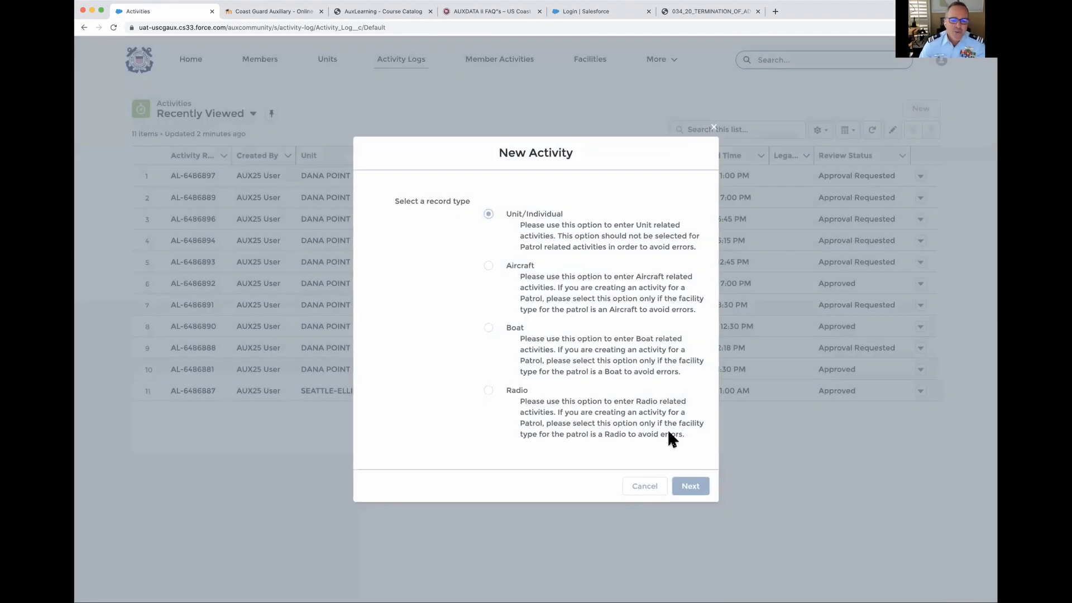
pyautogui.click(689, 491)
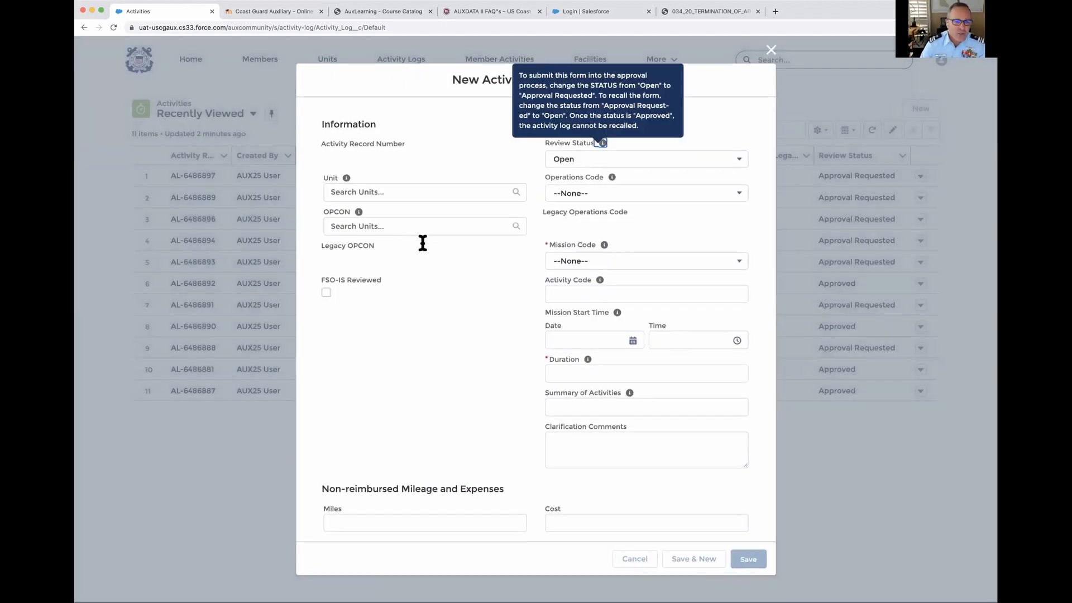
pyautogui.click(596, 263)
pyautogui.scroll(-3, 604, 379)
pyautogui.scroll(-6, 604, 381)
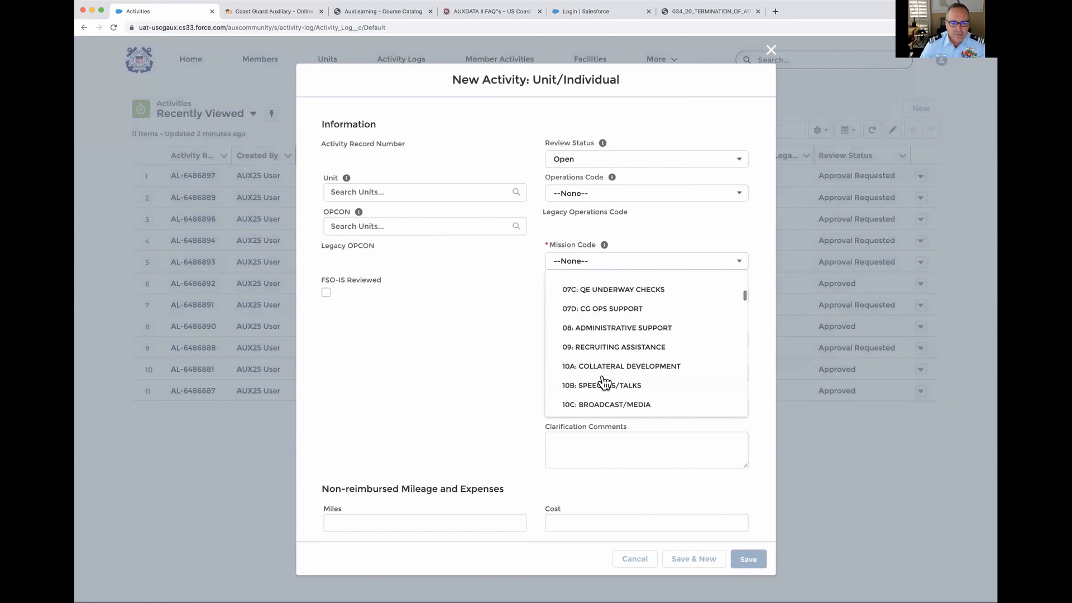
pyautogui.scroll(-6, 604, 382)
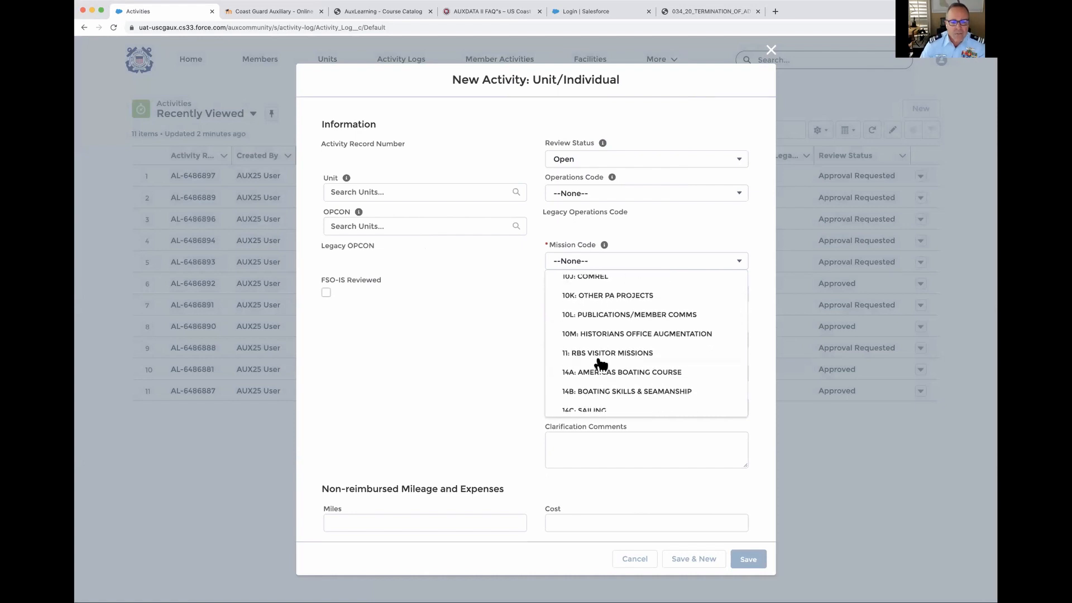
pyautogui.click(596, 352)
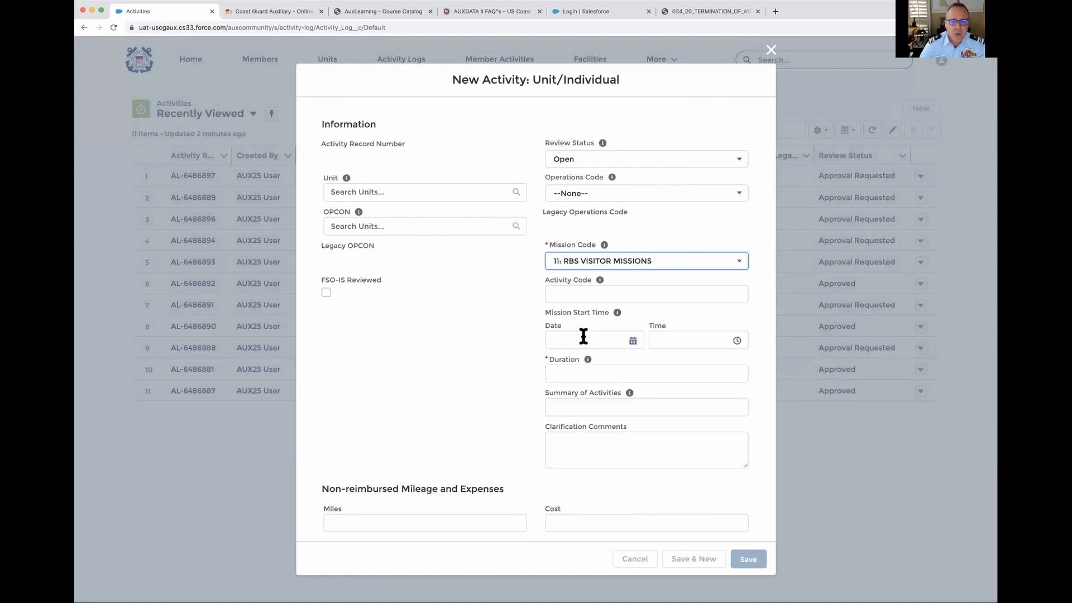
# Set the mission start date to 12/3/2020, the duration to 2, and the summary of activities to "Pv's".
pyautogui.click(580, 340)
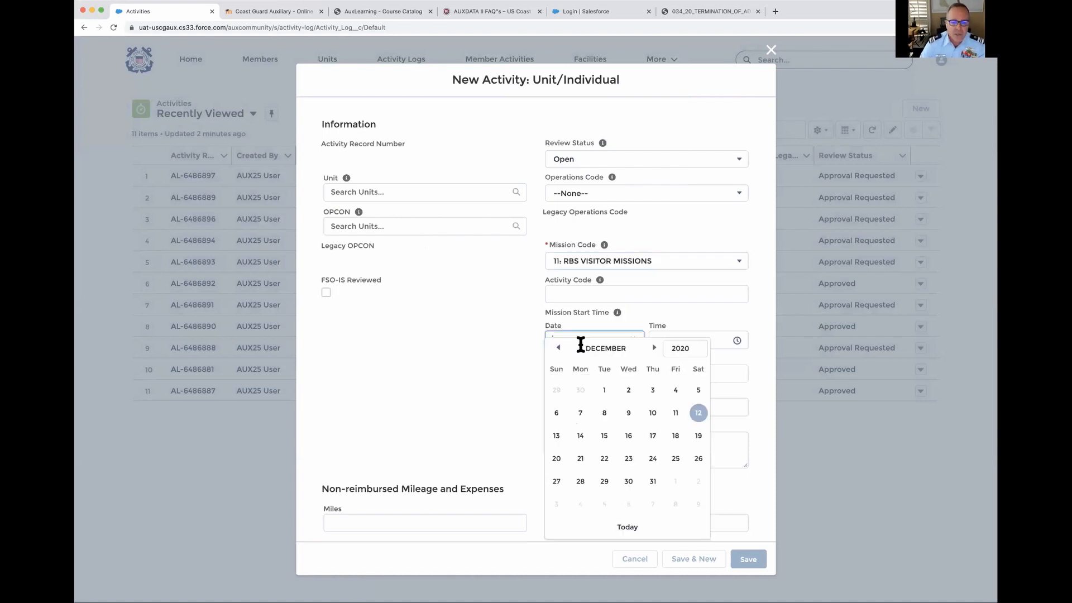
pyautogui.click(652, 392)
pyautogui.click(589, 373)
pyautogui.write('2')
pyautogui.click(565, 406)
pyautogui.write("Pv's")
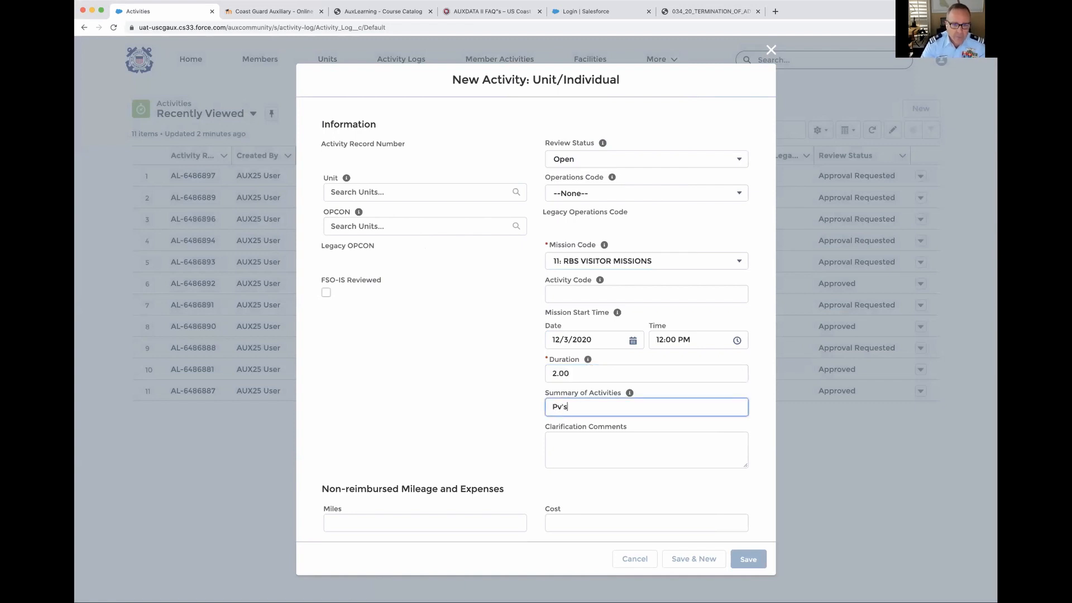
# Under Program Visits, enter 2 visits with the business name "West Marine x2", and save the activity.
pyautogui.scroll(-5, 373, 354)
pyautogui.scroll(-2, 372, 354)
pyautogui.click(352, 309)
pyautogui.write('2')
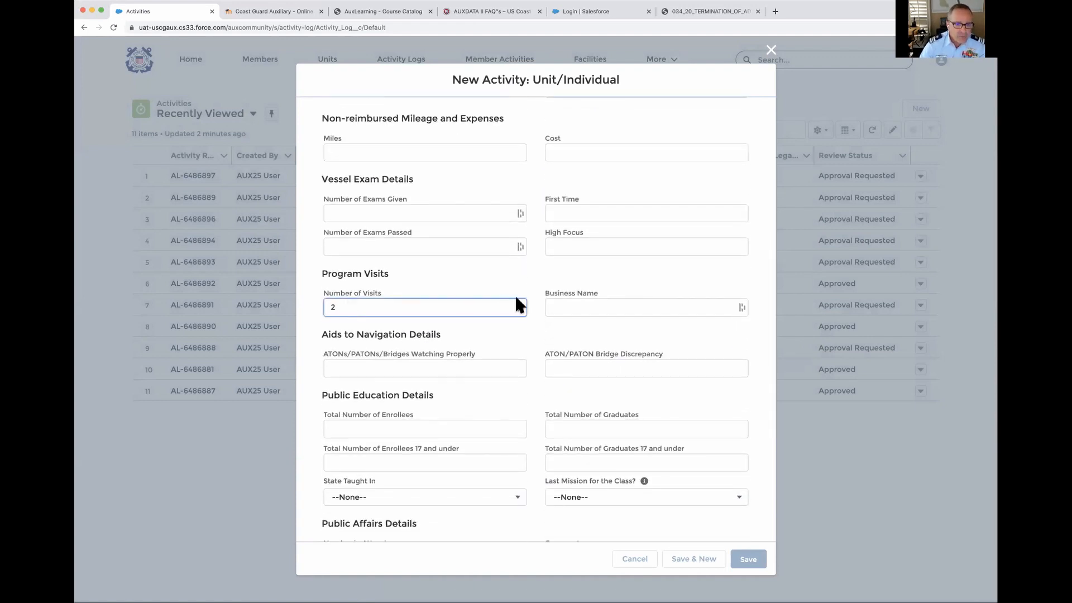
pyautogui.click(562, 307)
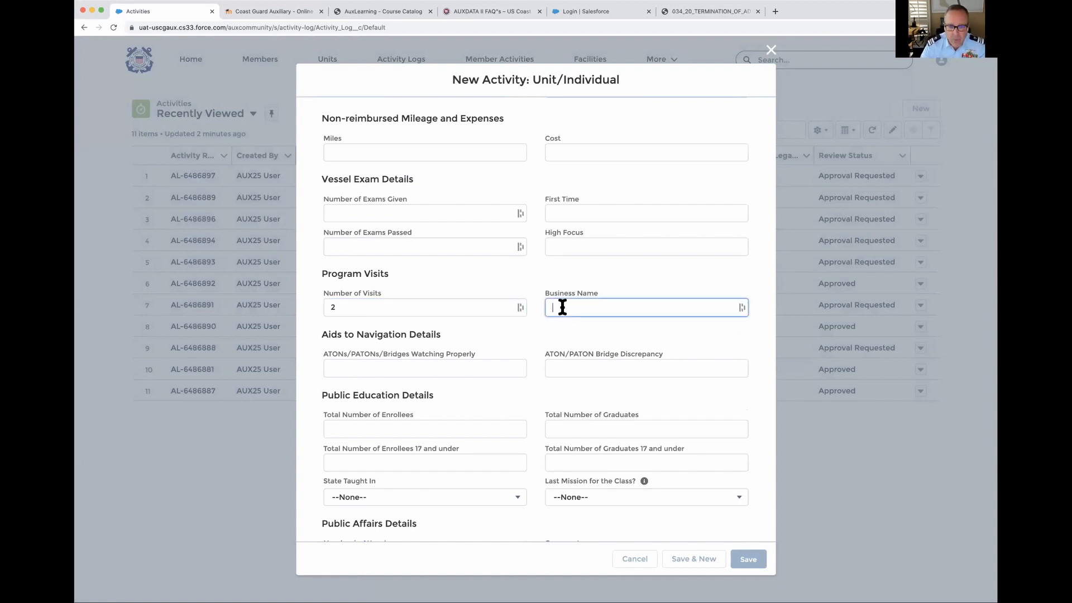
pyautogui.write('West ')
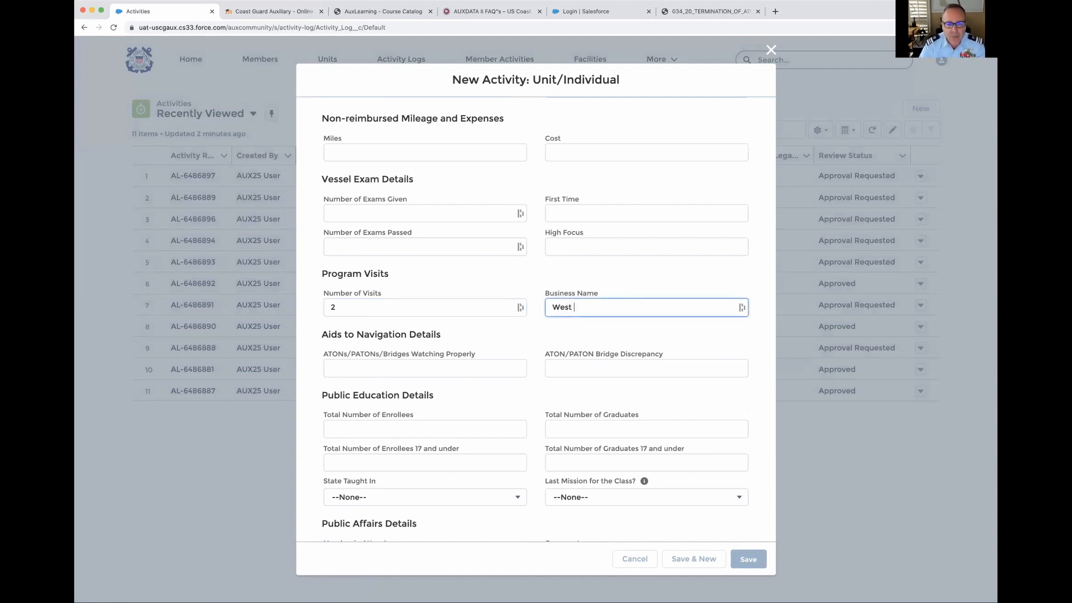
pyautogui.write('Marine')
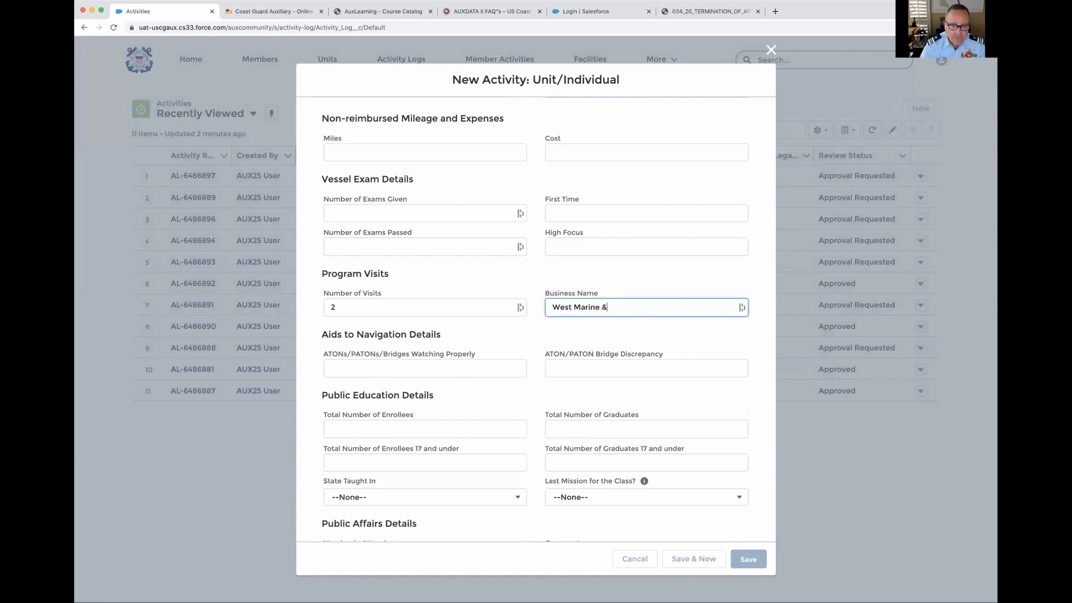
pyautogui.write(' x2')
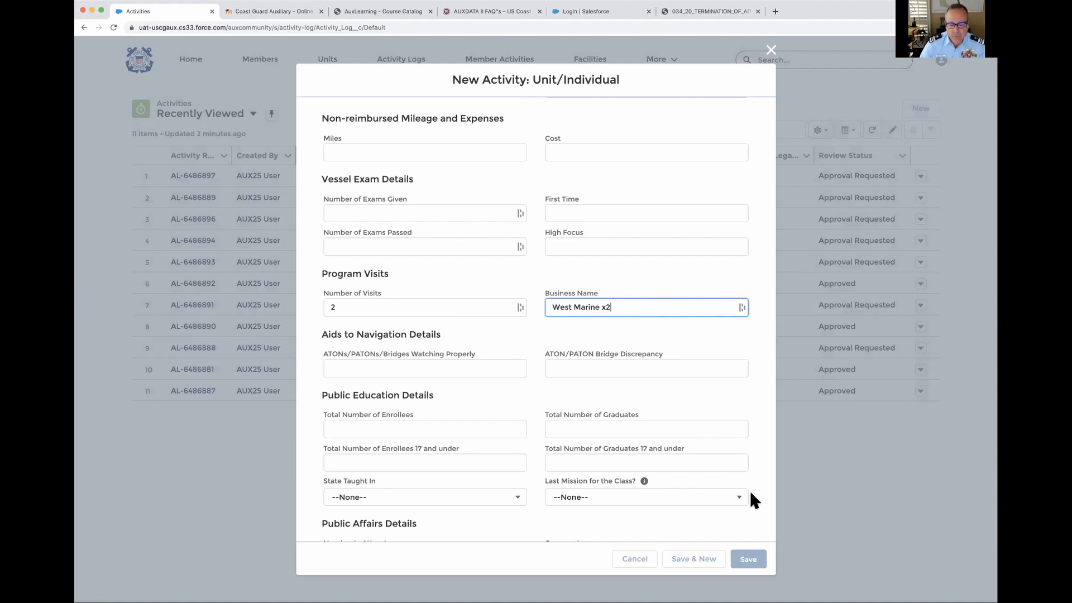
pyautogui.click(744, 557)
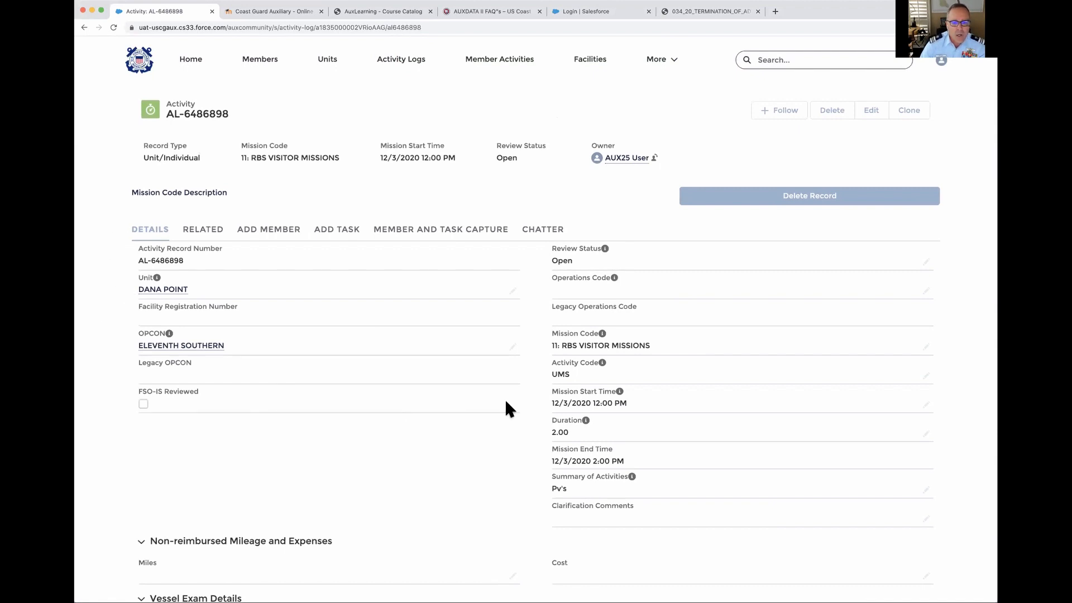
# Find the user "aux25" in the activity's member assignment and add that member to the activity.
pyautogui.scroll(-5, 507, 502)
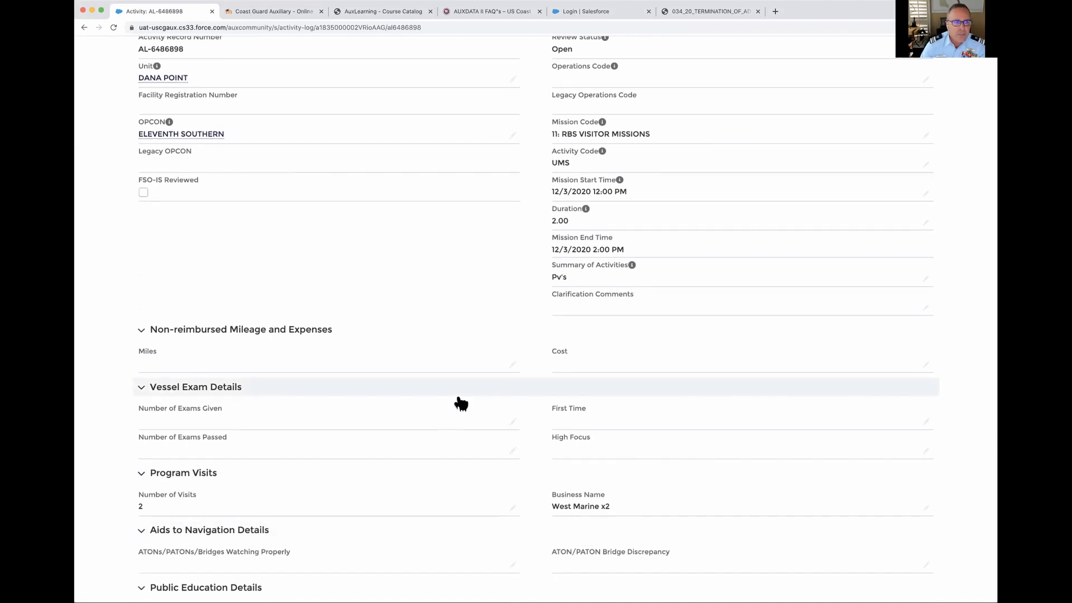
pyautogui.scroll(5, 335, 296)
pyautogui.click(269, 233)
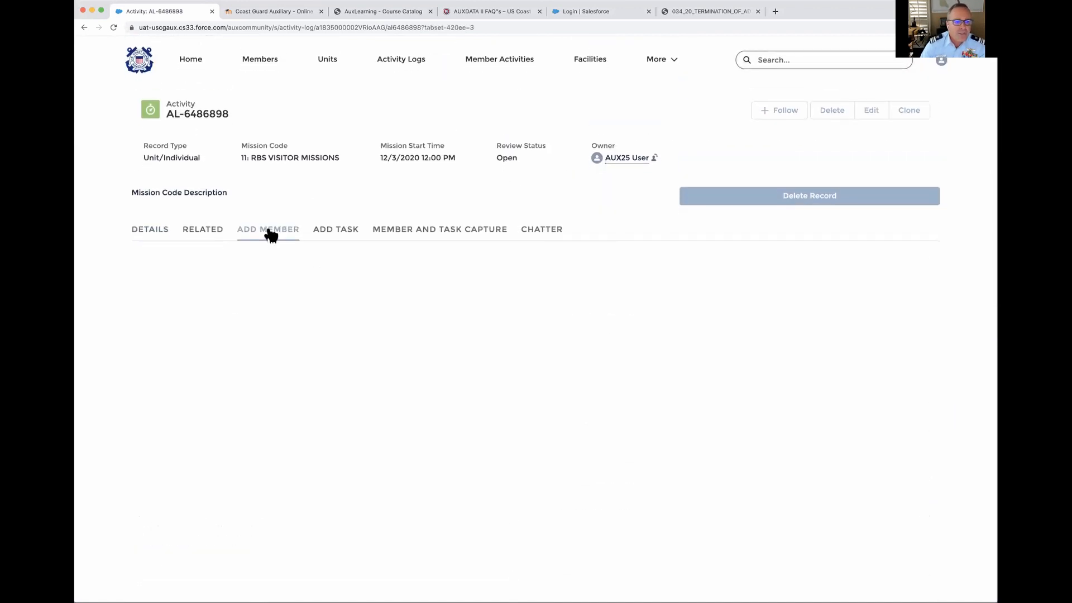
pyautogui.click(487, 291)
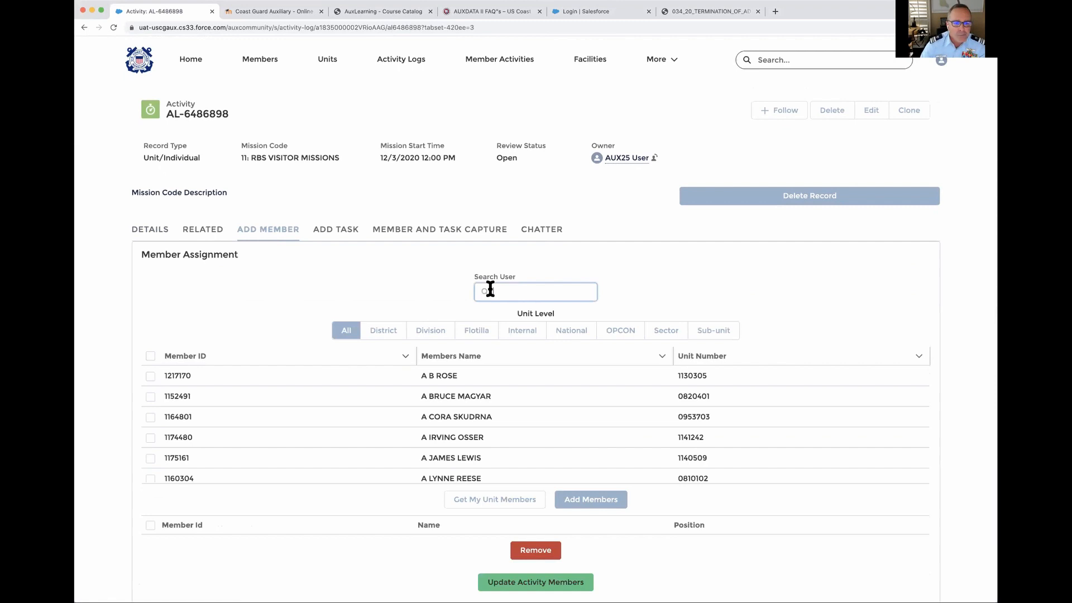
pyautogui.write('aux25')
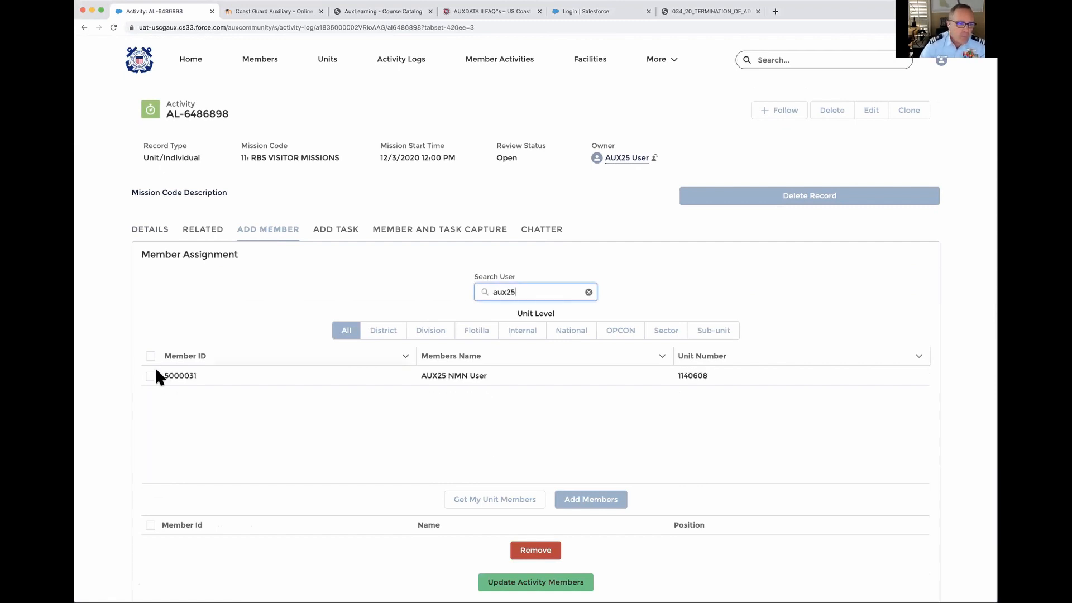
pyautogui.click(148, 372)
pyautogui.click(573, 500)
# Set the added member's position to LEAD and update the activity members.
pyautogui.scroll(-1, 631, 517)
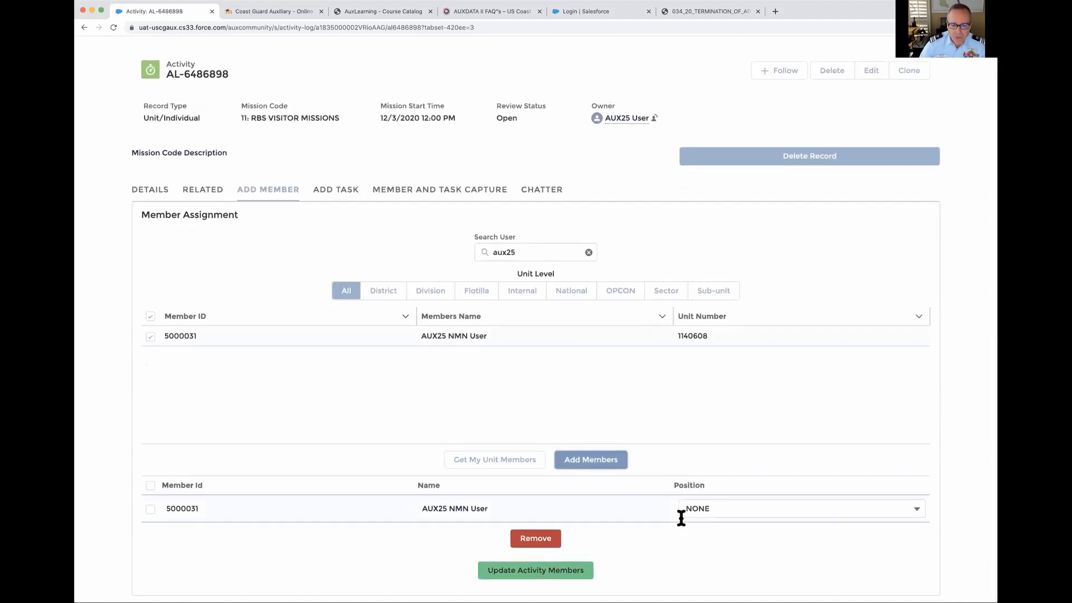
pyautogui.click(714, 508)
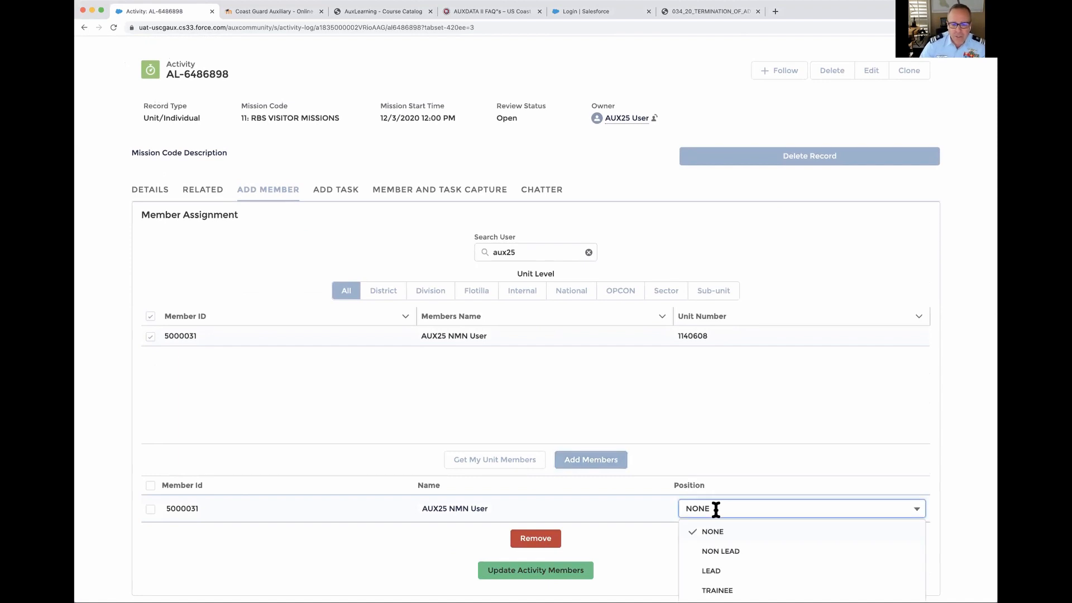
pyautogui.click(716, 572)
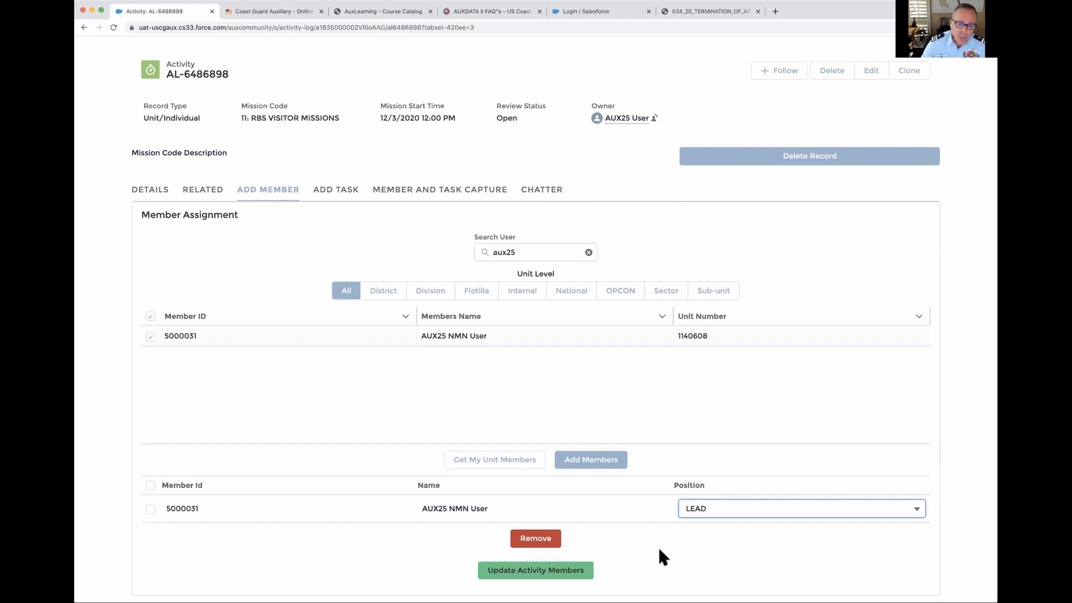
pyautogui.click(527, 571)
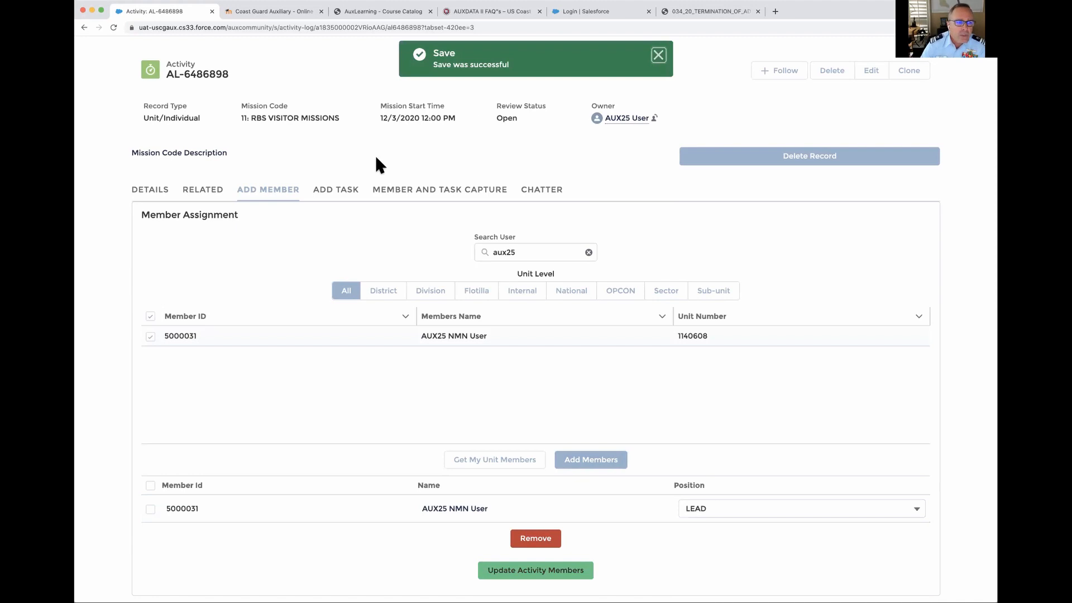
# Change the activity's review status to Approval Requested and save the record.
pyautogui.click(150, 190)
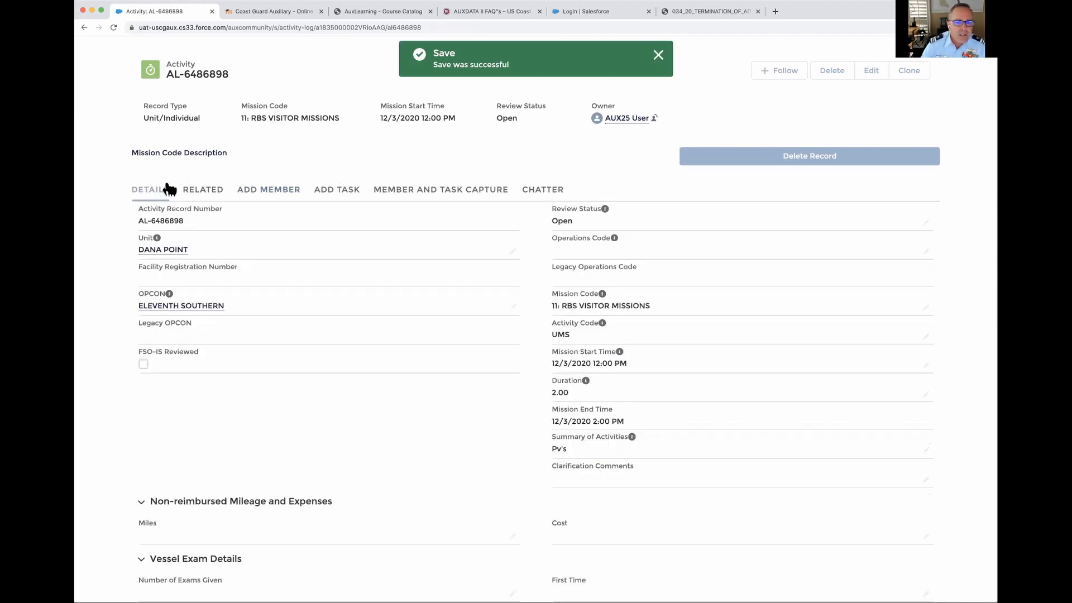
pyautogui.click(924, 220)
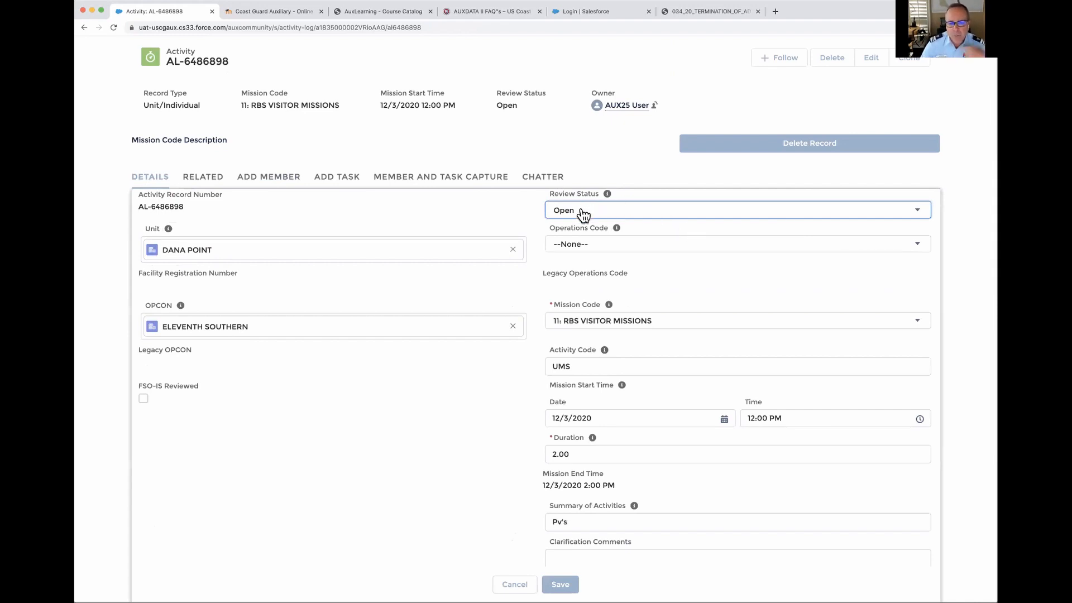
pyautogui.click(583, 214)
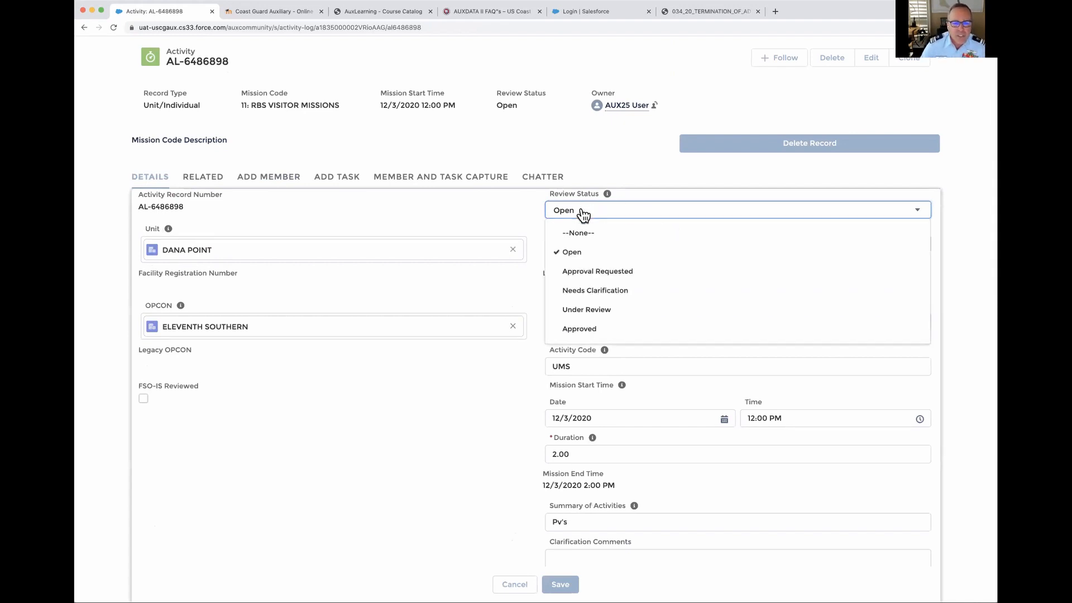
pyautogui.click(574, 271)
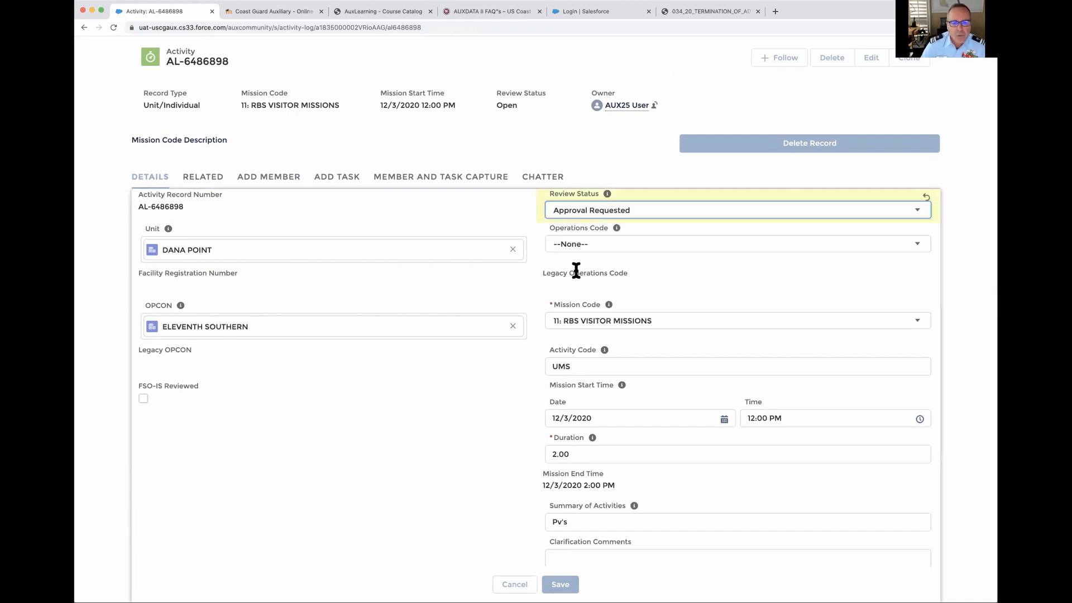
pyautogui.click(559, 584)
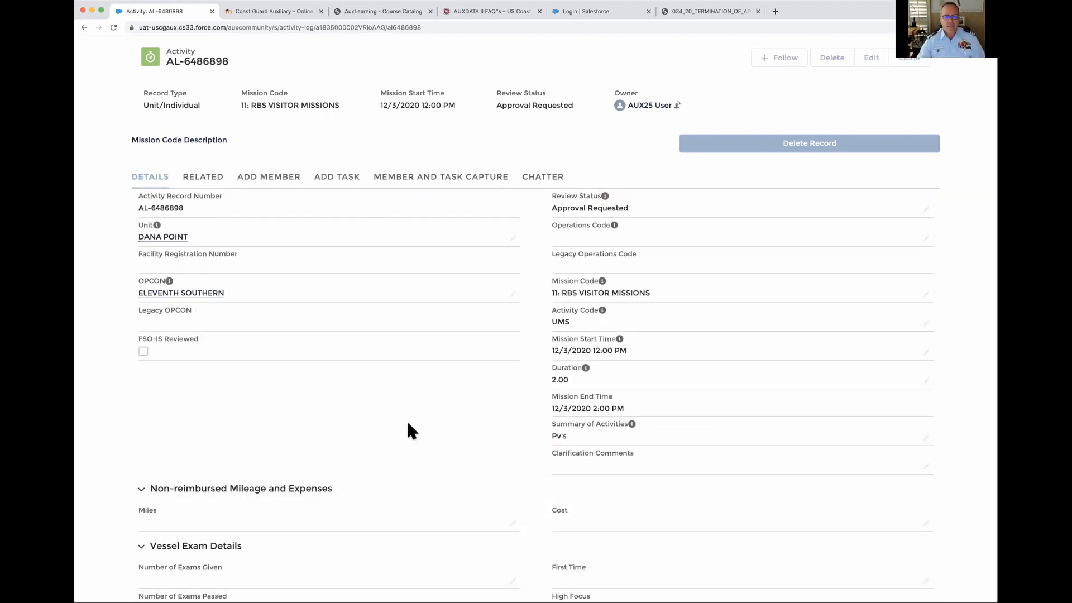
# Return to the activity logs list and start a new Unit/Individual activity.
pyautogui.scroll(2, 406, 401)
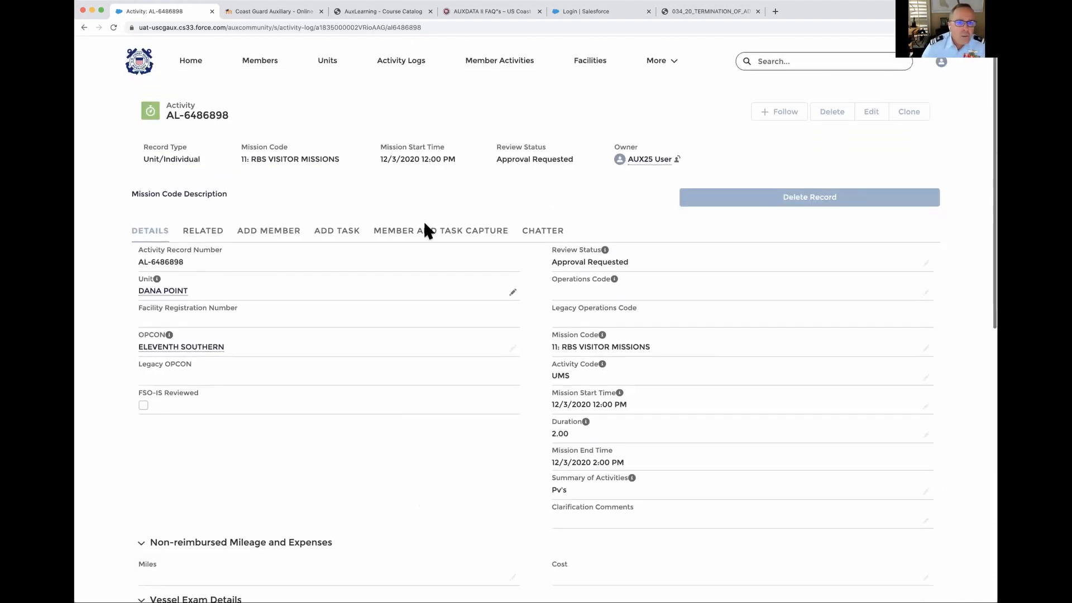
pyautogui.click(407, 64)
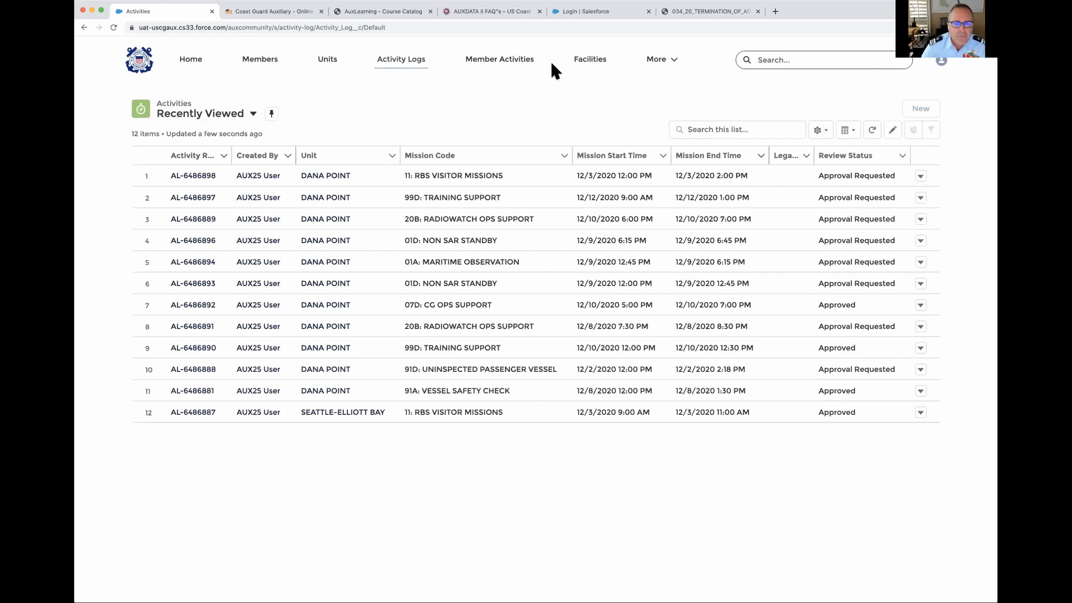
pyautogui.click(921, 109)
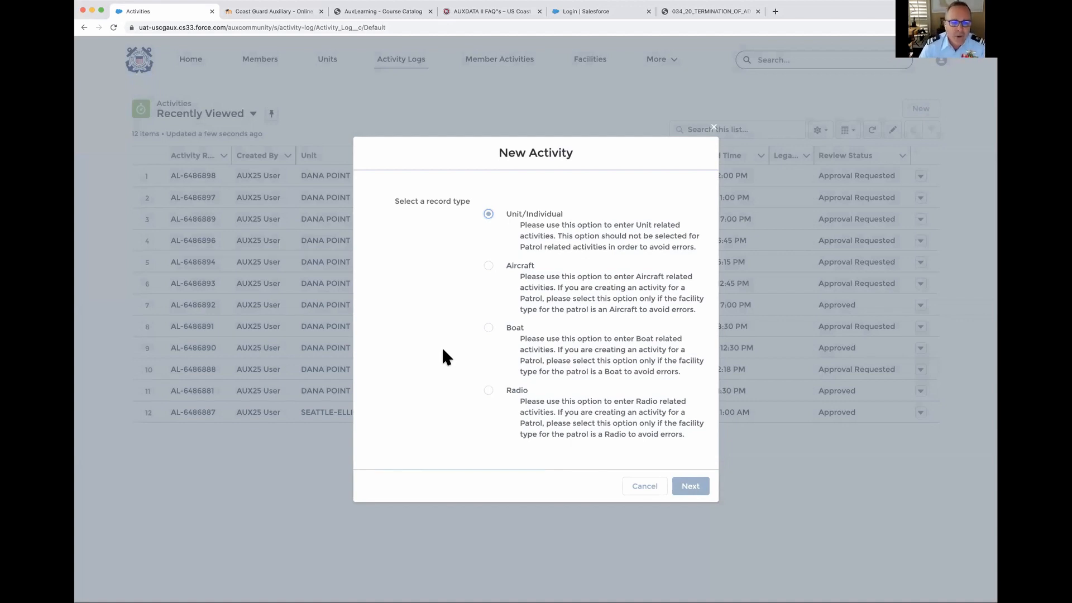
pyautogui.click(684, 485)
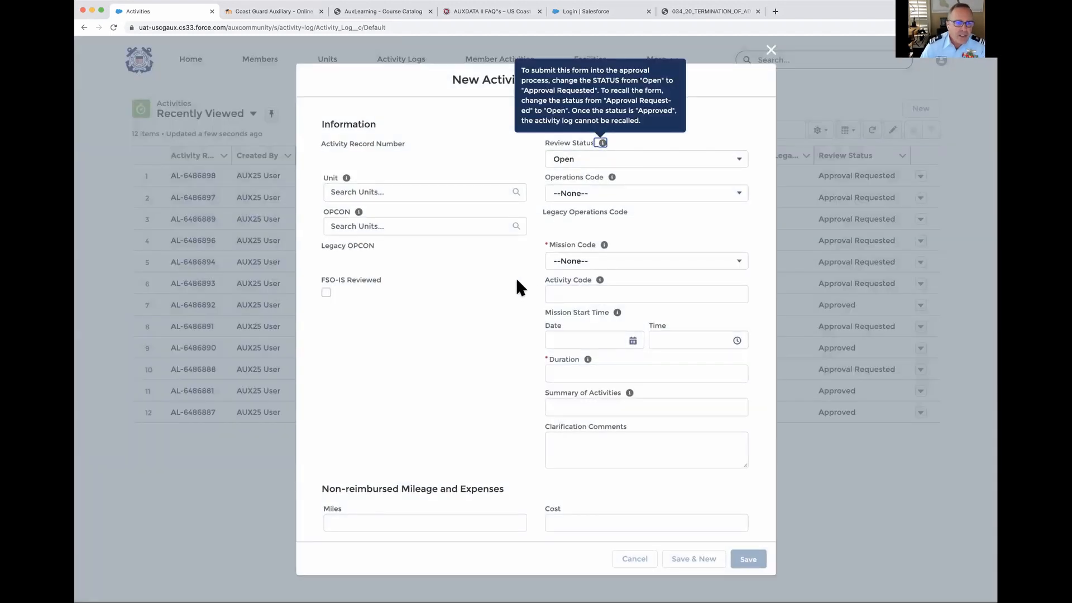
# Search the OPCON units for "sector los" and choose SECTOR LOS ANGELES-LONG BEACH.
pyautogui.click(428, 225)
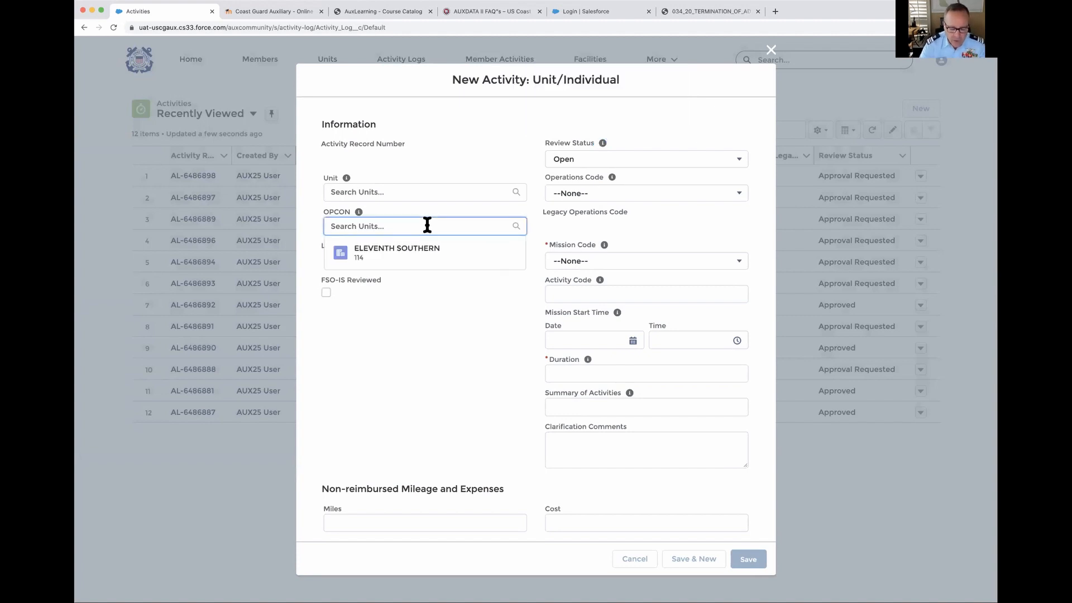
pyautogui.write('se')
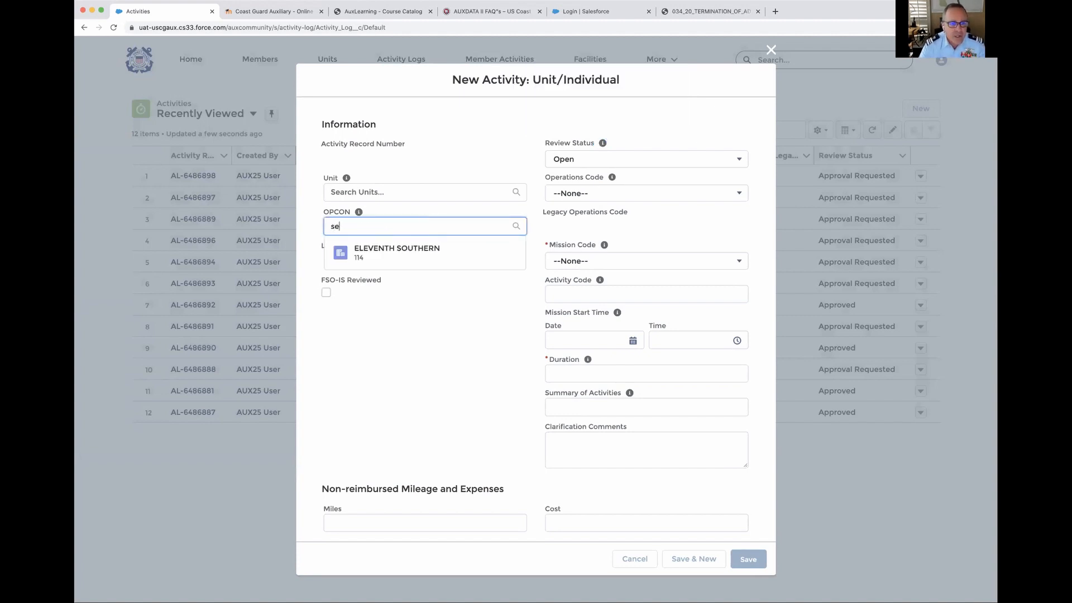
pyautogui.write('ctor ')
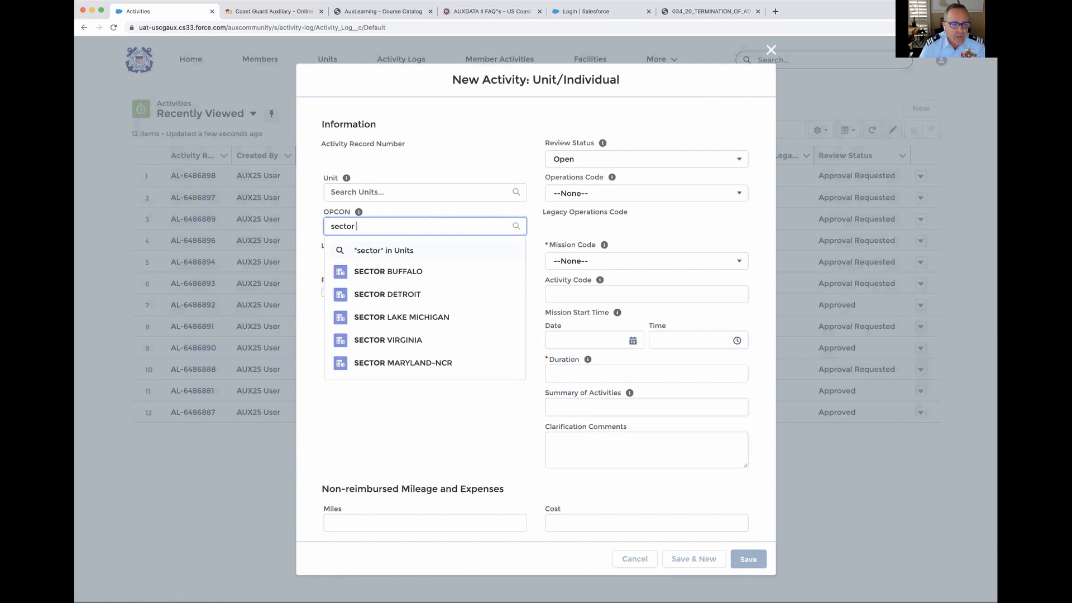
pyautogui.write('los')
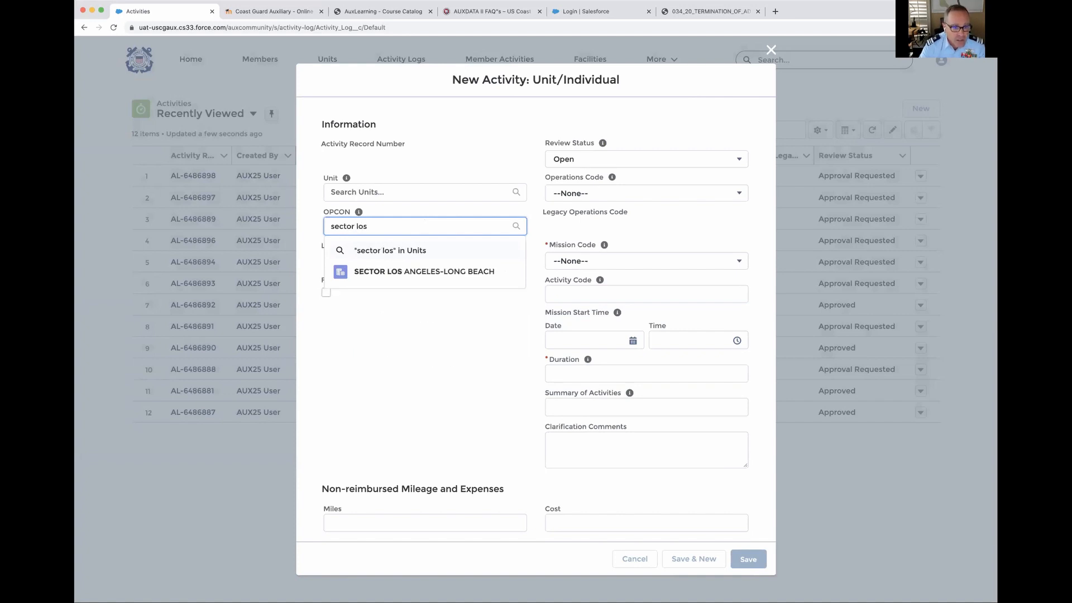
pyautogui.click(409, 273)
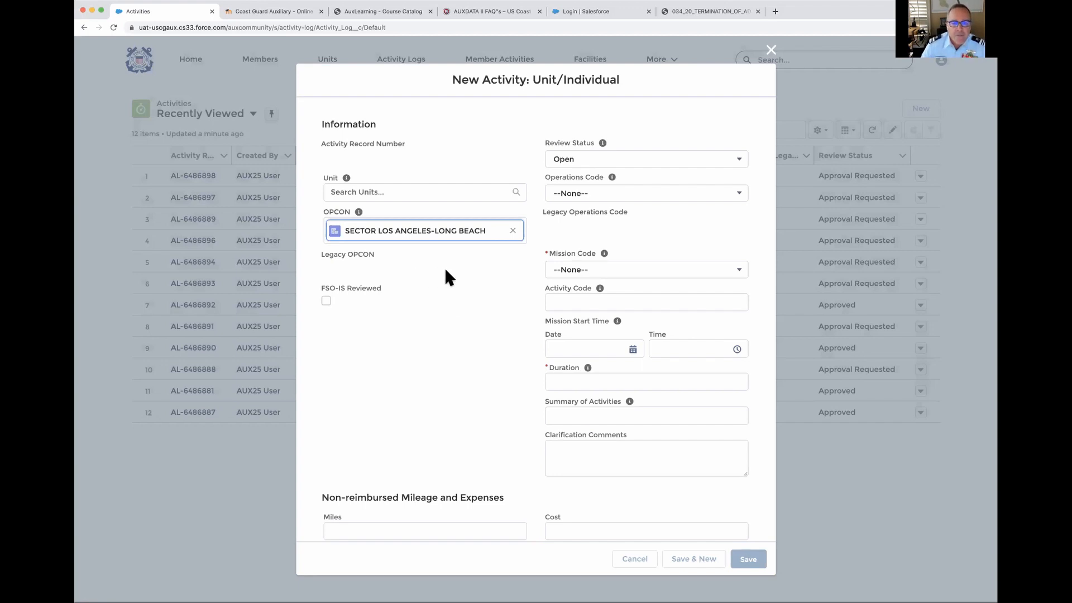
# Set the new activity's mission code to 91D: UNINSPECTED PASSENGER VESSEL.
pyautogui.click(641, 275)
pyautogui.scroll(-6, 651, 388)
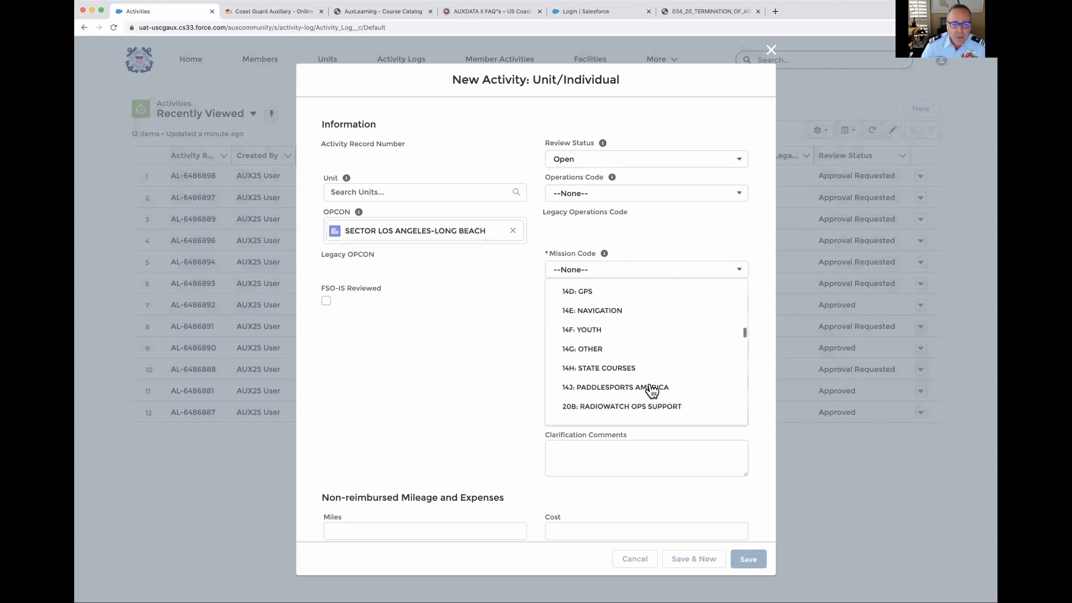
pyautogui.scroll(-15, 651, 389)
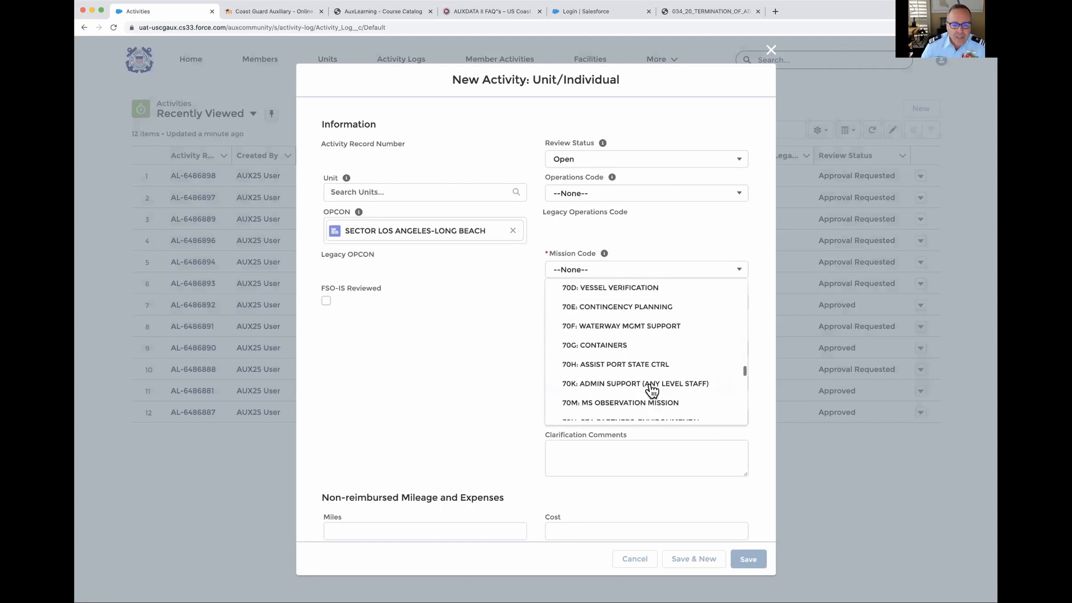
pyautogui.scroll(-10, 650, 389)
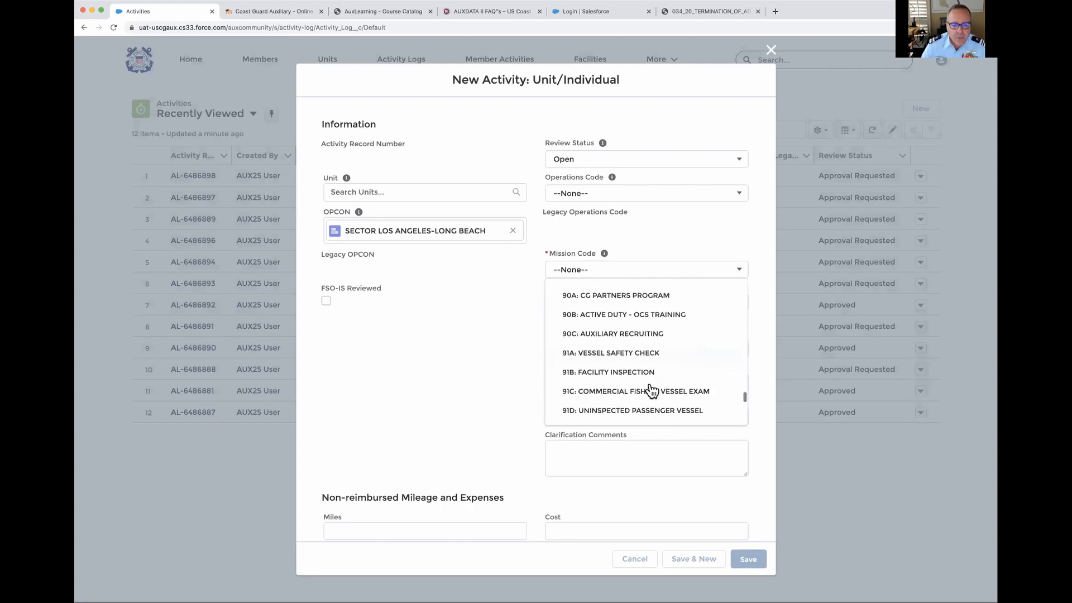
pyautogui.scroll(-1, 650, 389)
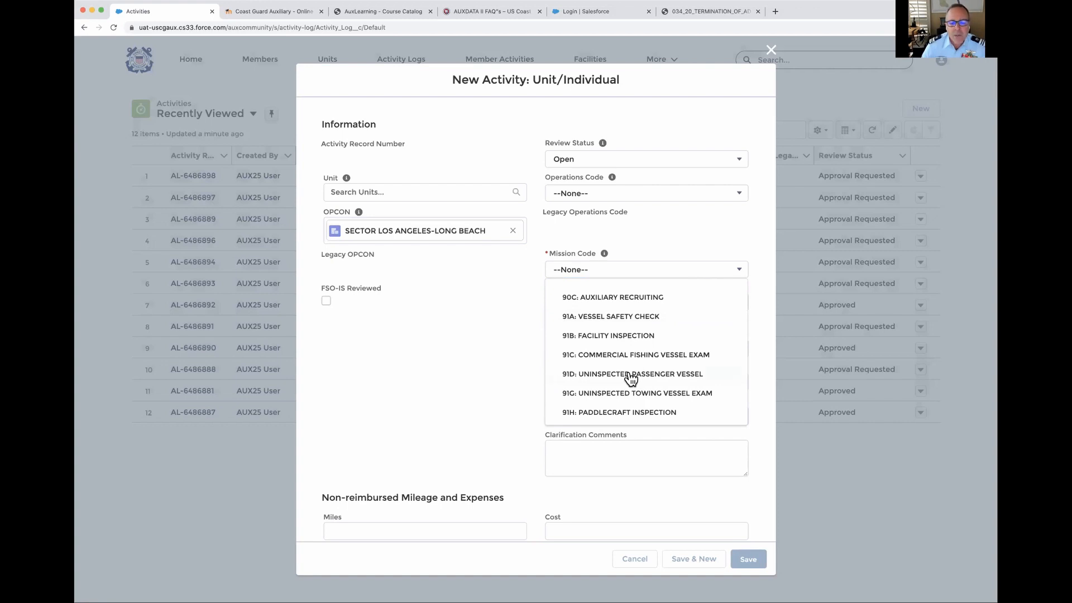
pyautogui.click(631, 375)
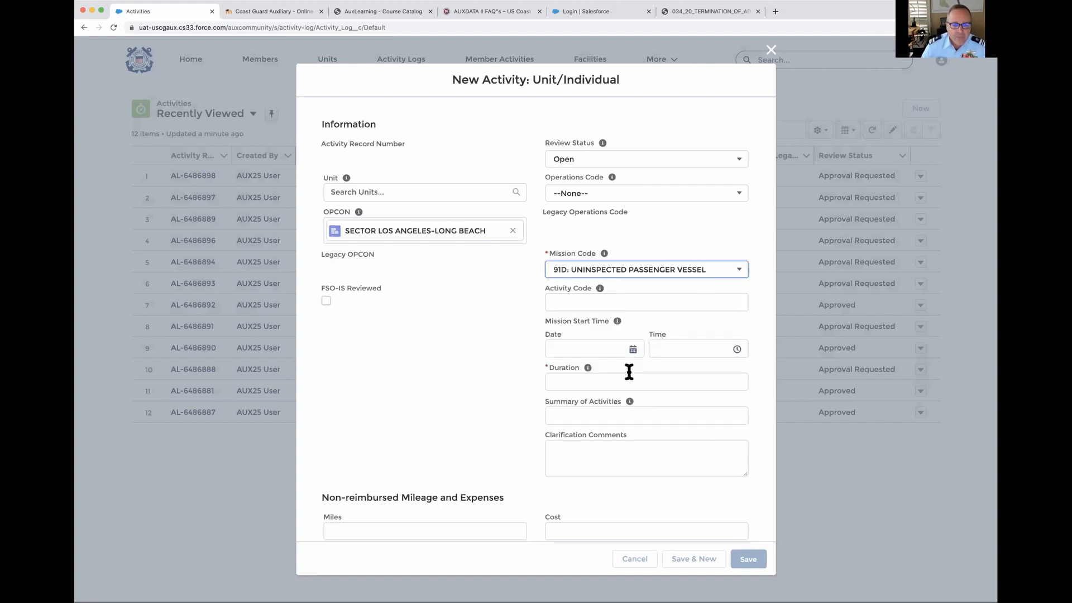
# Set the activity's mission start to 12/9/2020 at 9:00 AM.
pyautogui.click(577, 350)
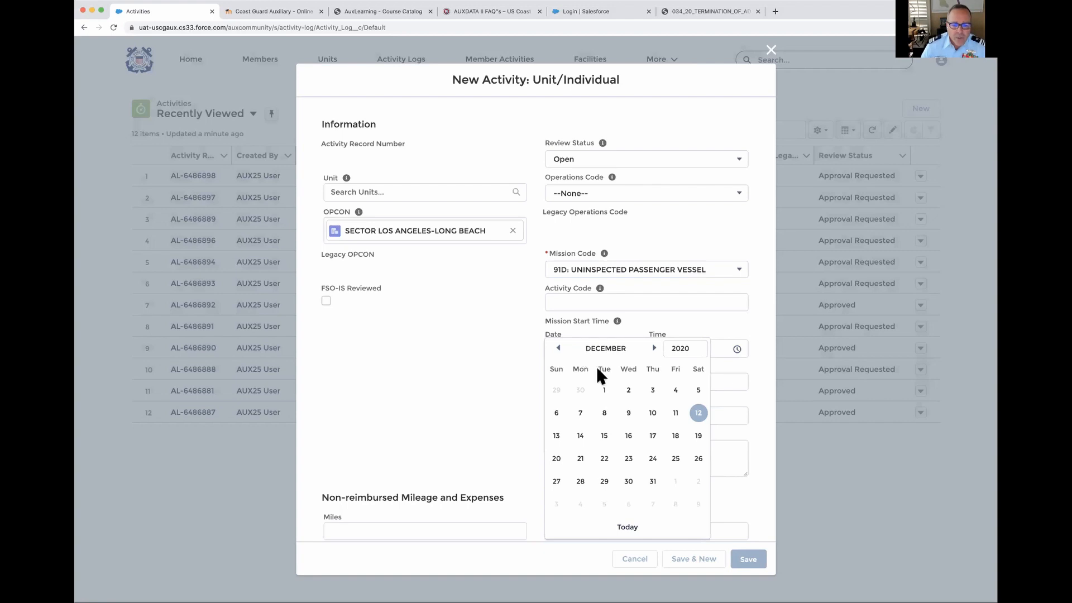
pyautogui.click(628, 412)
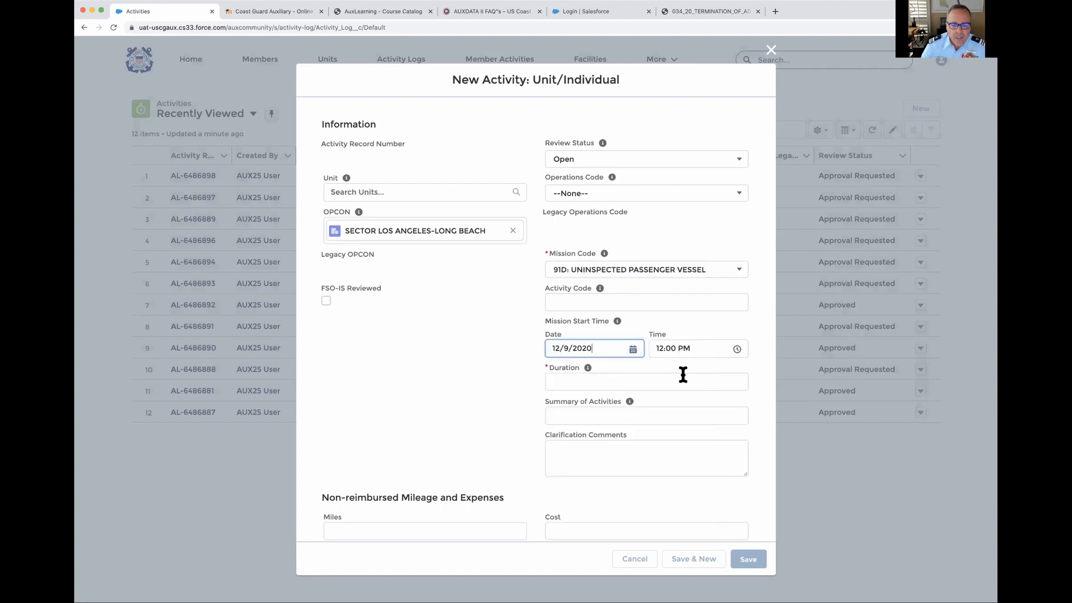
pyautogui.click(706, 349)
pyautogui.scroll(-6, 690, 424)
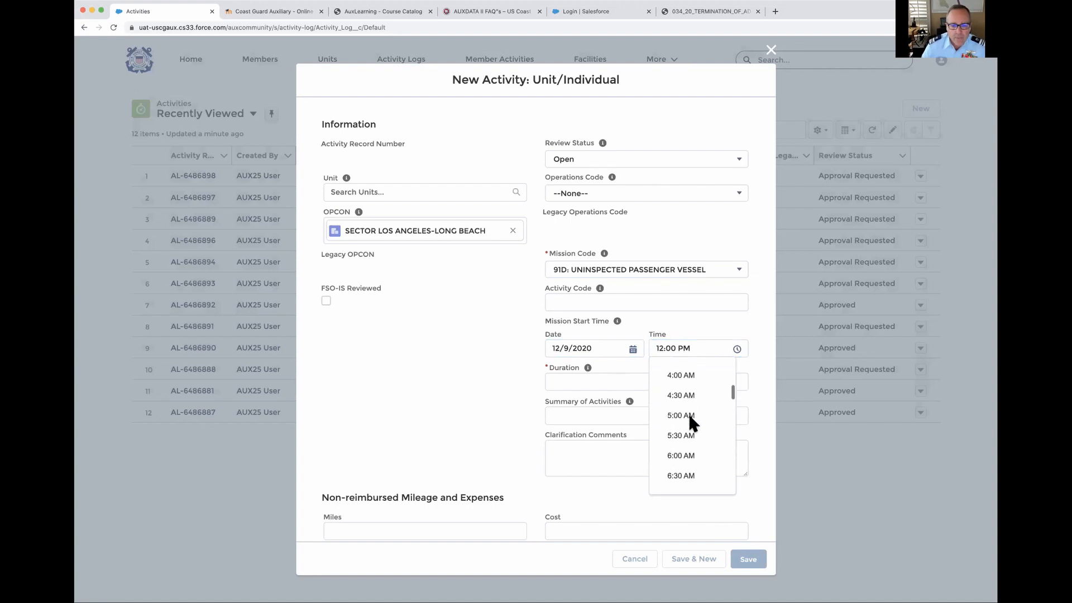
pyautogui.click(687, 441)
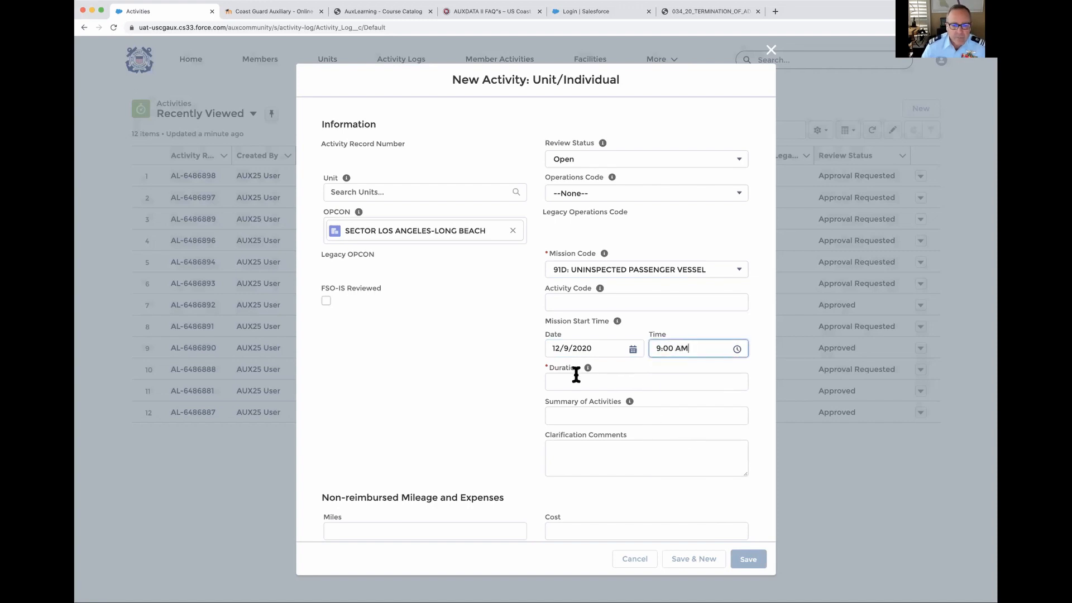
# Set the activity's duration to 1.5 hours and enter "UPV" as the summary of activities.
pyautogui.click(556, 379)
pyautogui.write('1.')
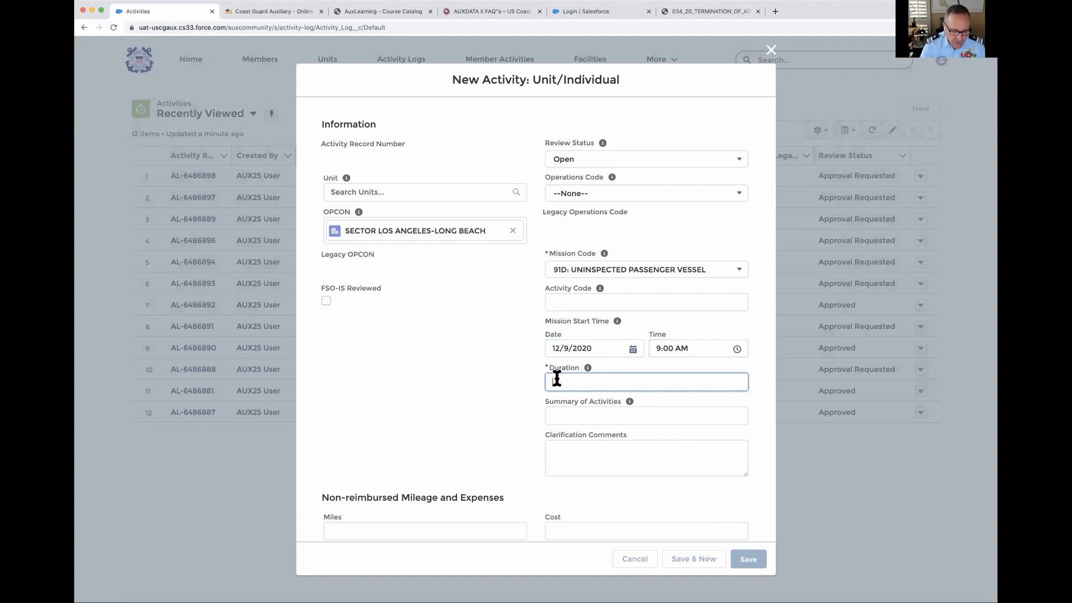
pyautogui.write('5')
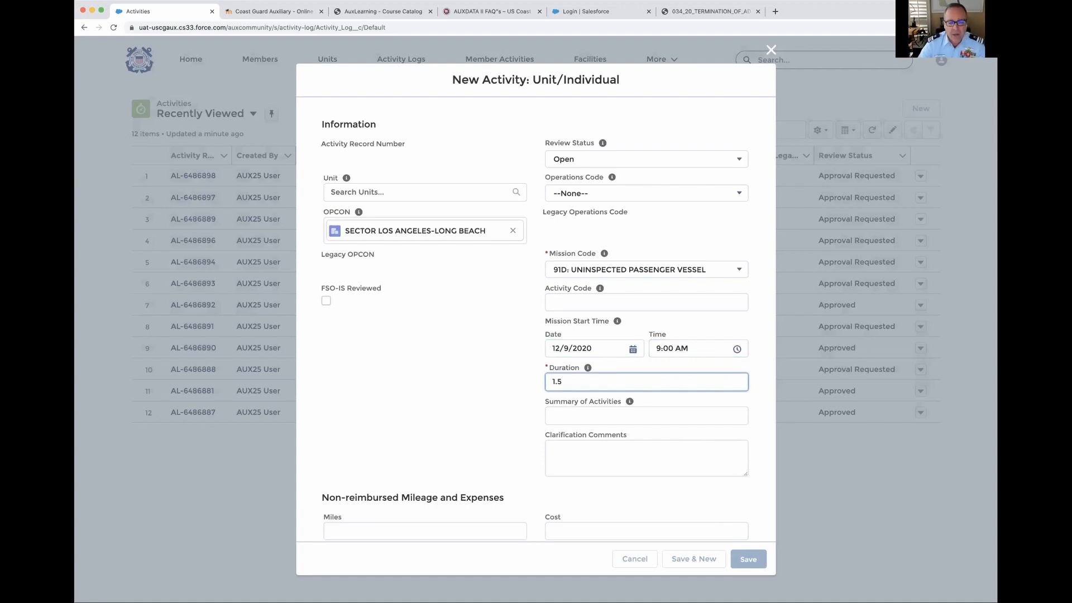
pyautogui.click(550, 414)
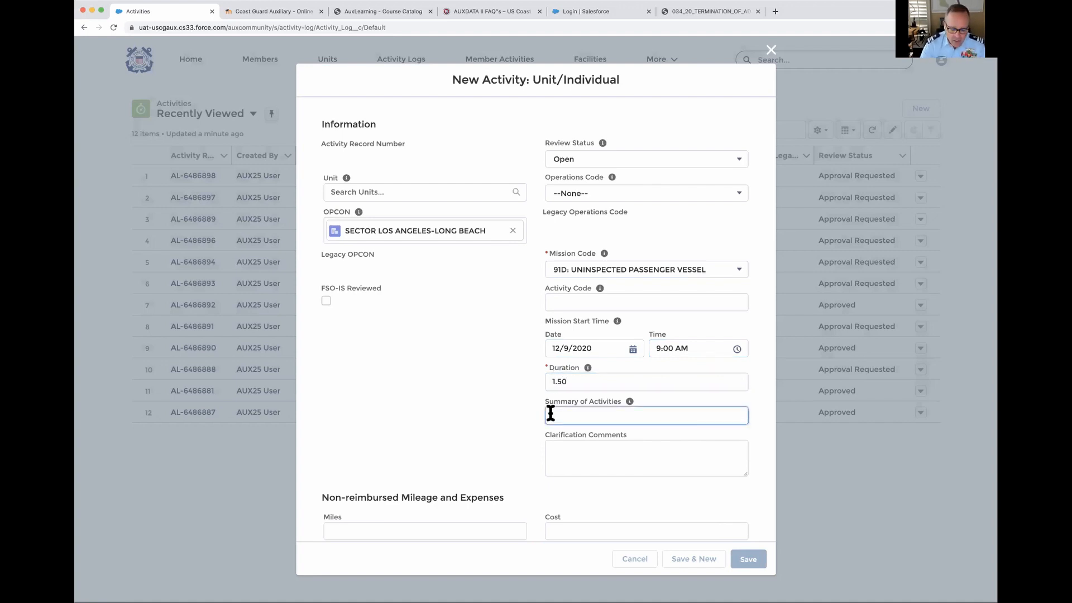
pyautogui.write('UPV')
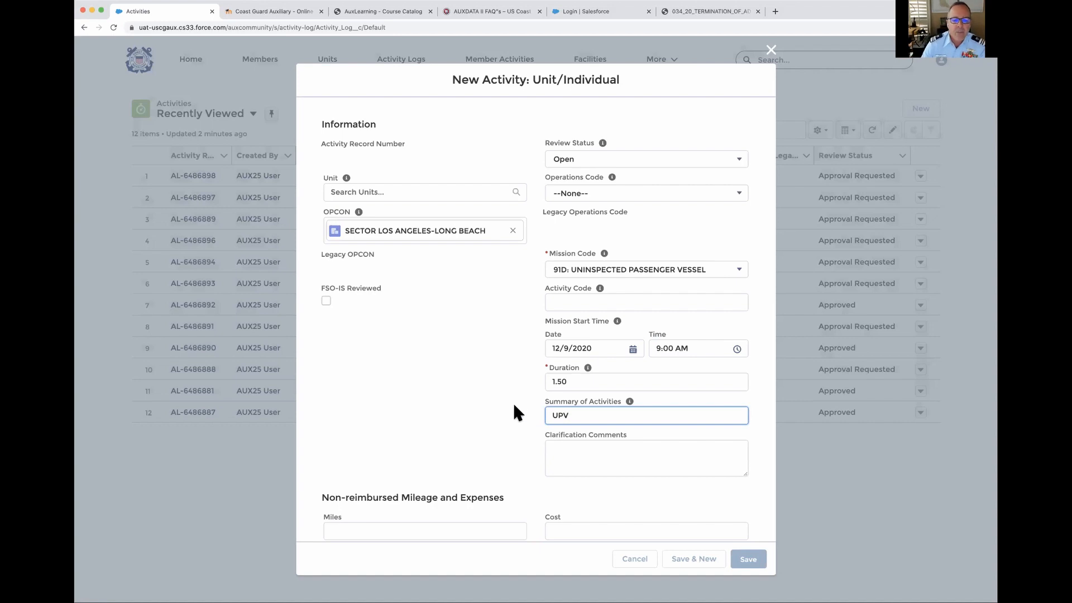
# Fill in the vessel exam details with 1 exam given, 1 passed, 0 first time and 0 high focus, and save the activity.
pyautogui.scroll(-2, 514, 406)
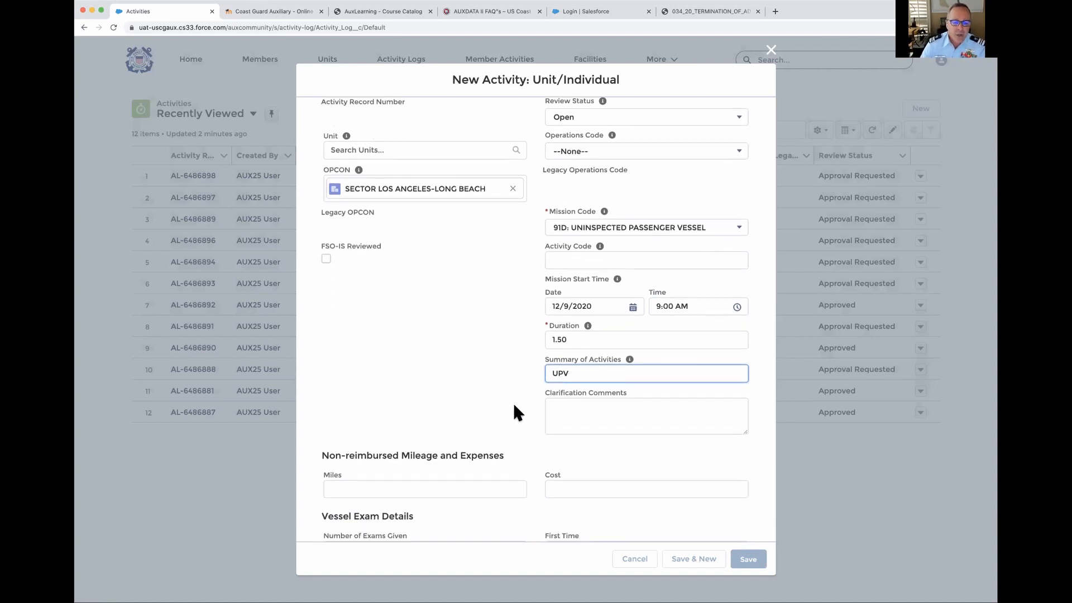
pyautogui.scroll(-5, 661, 500)
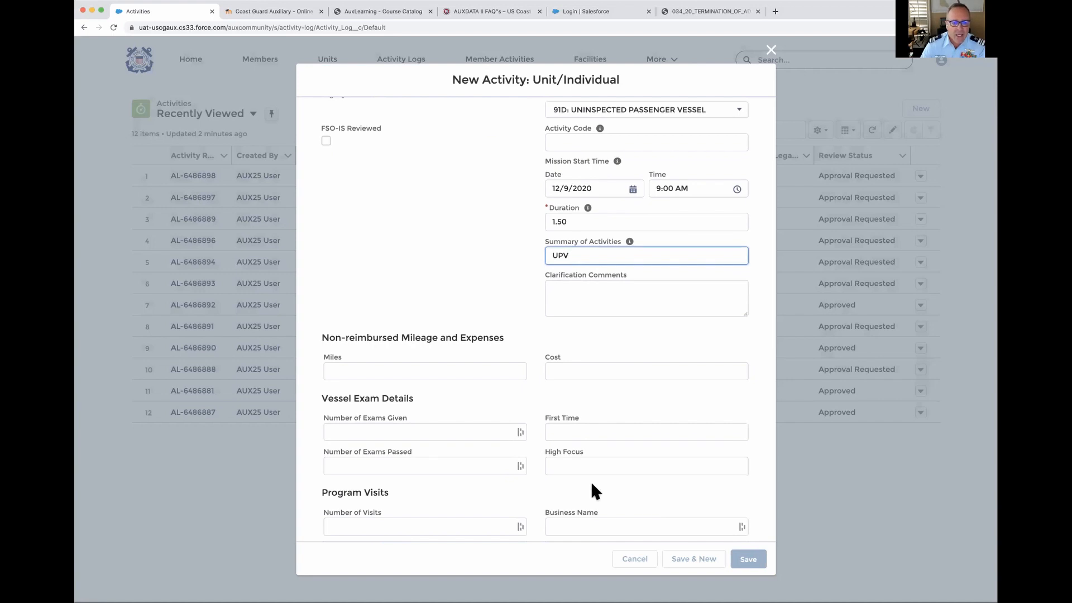
pyautogui.scroll(-2, 479, 460)
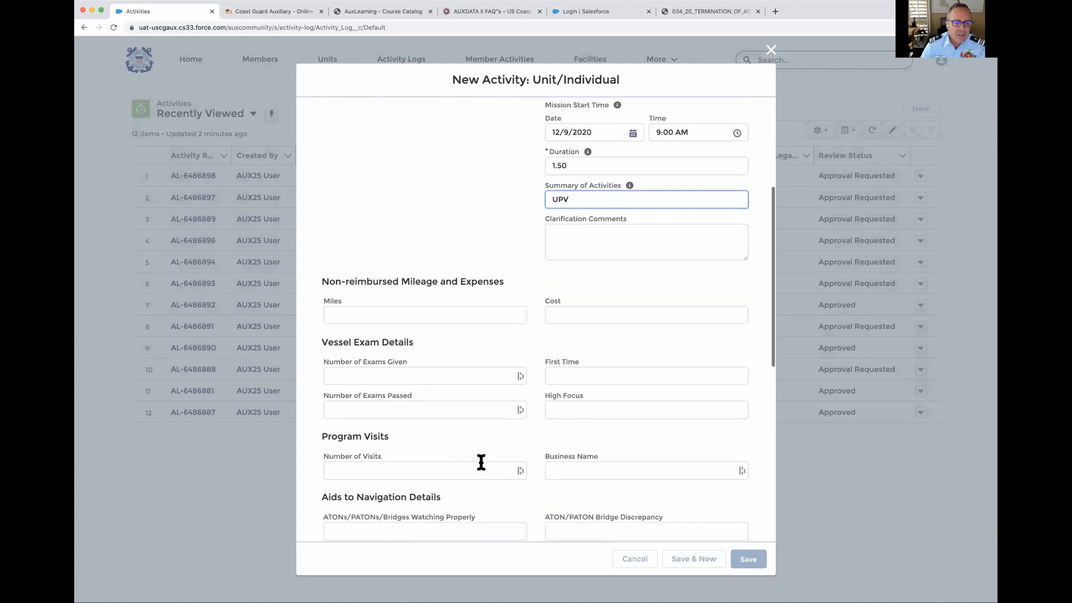
pyautogui.click(352, 374)
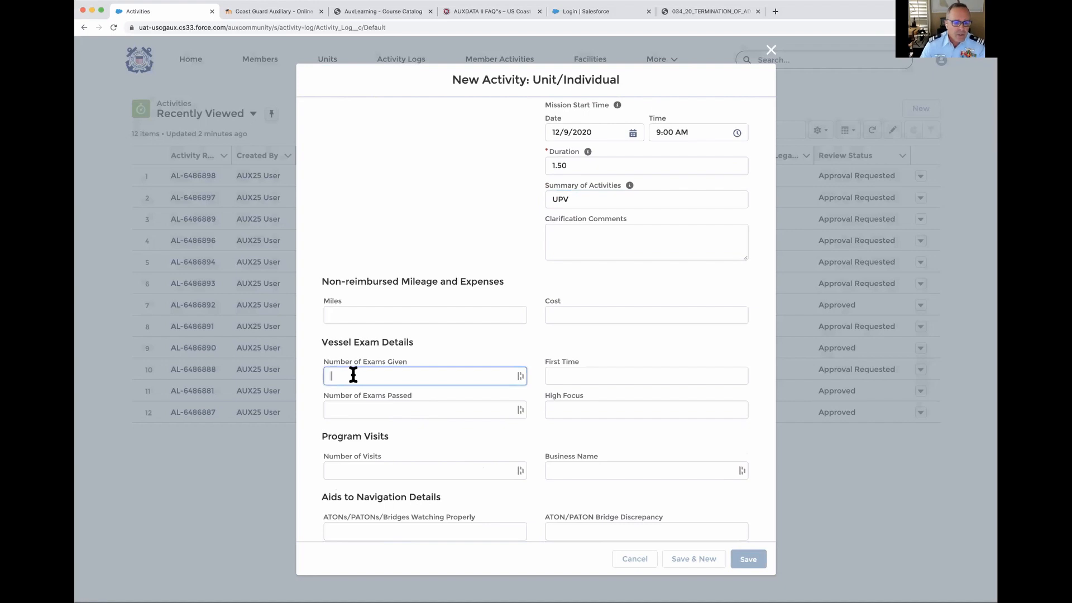
pyautogui.write('1')
pyautogui.click(575, 374)
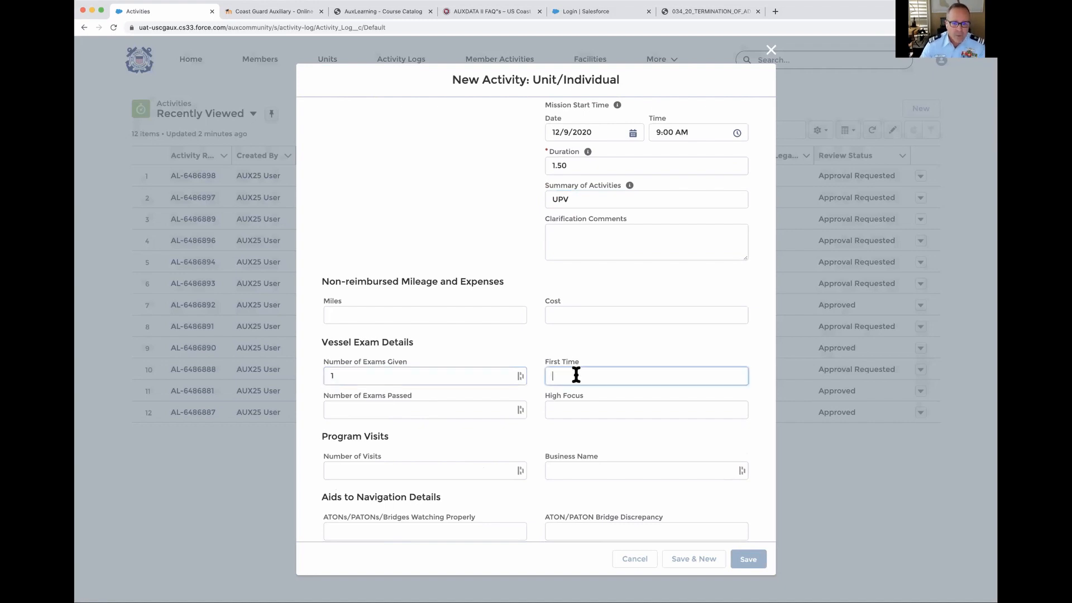
pyautogui.write('0')
pyautogui.click(369, 410)
pyautogui.write('1')
pyautogui.click(570, 407)
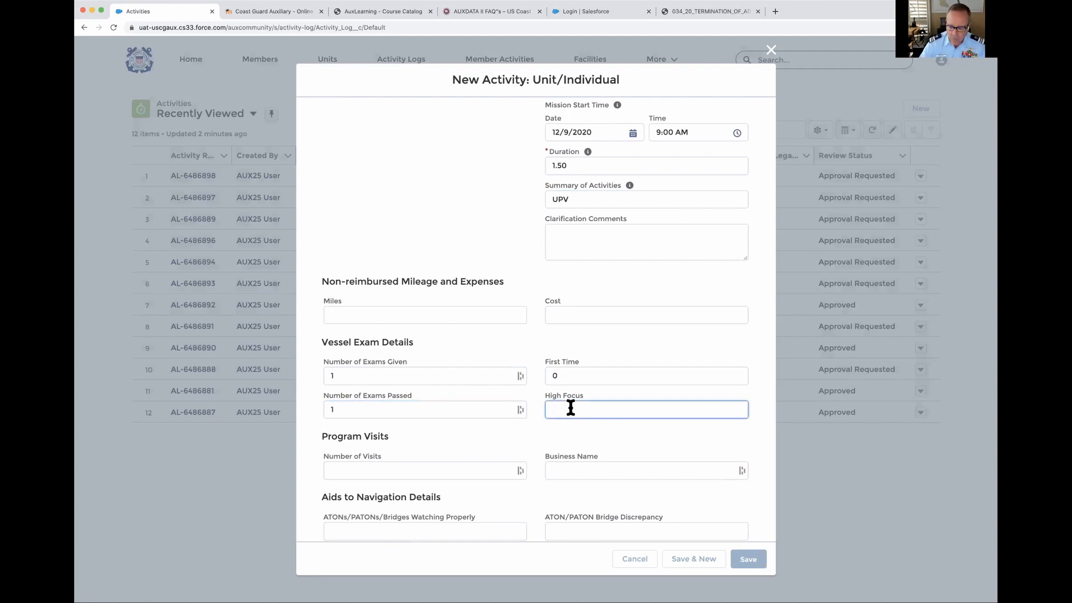
pyautogui.write('0')
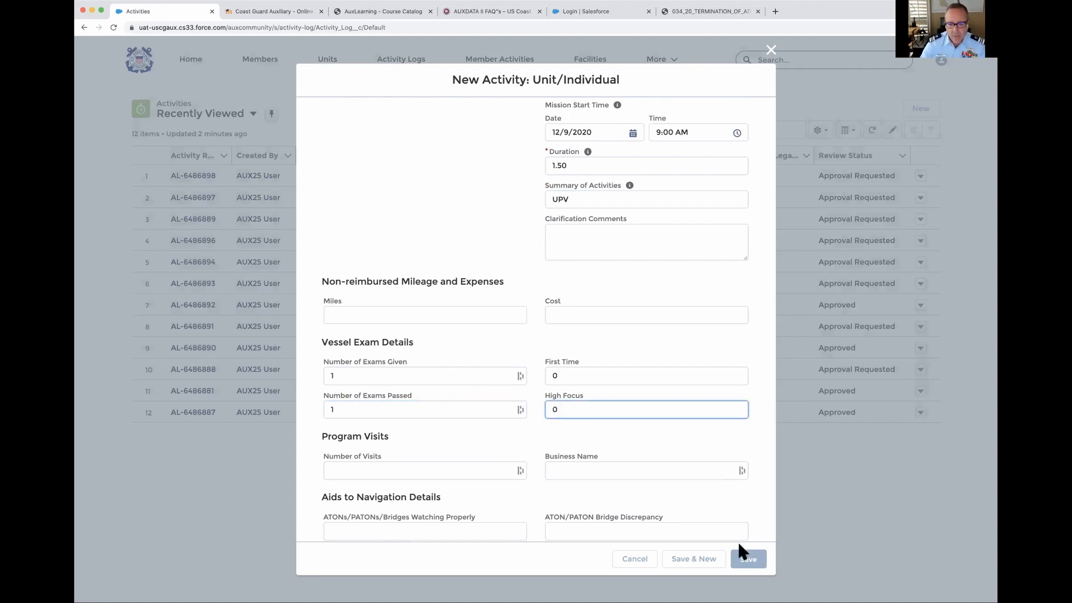
pyautogui.click(742, 560)
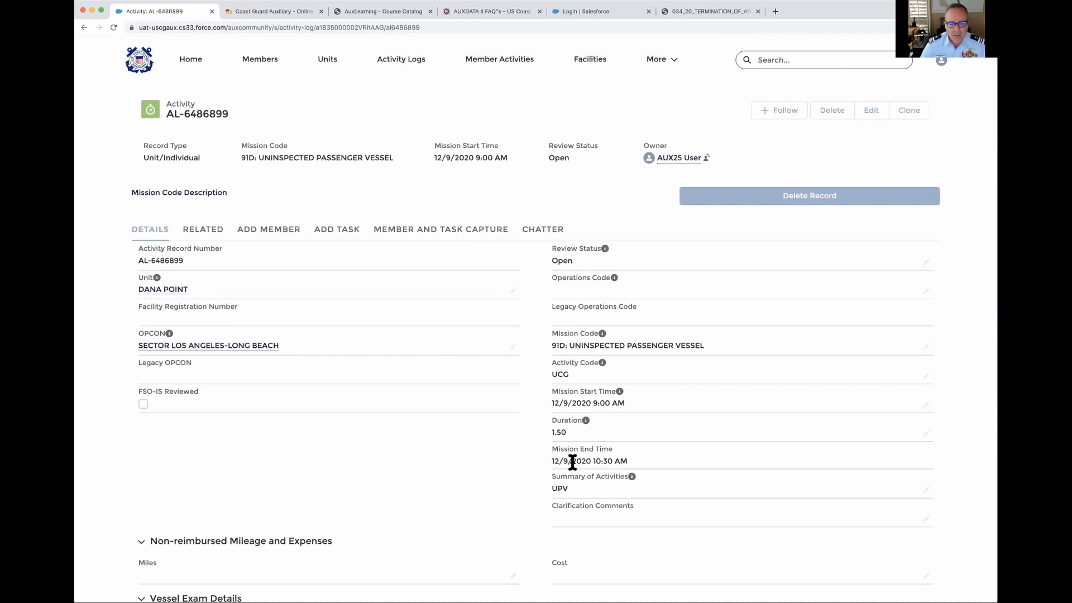
# Search the member assignment list for "aux25" and add the matching member to the 91D activity.
pyautogui.click(279, 230)
pyautogui.click(502, 292)
pyautogui.write('aux')
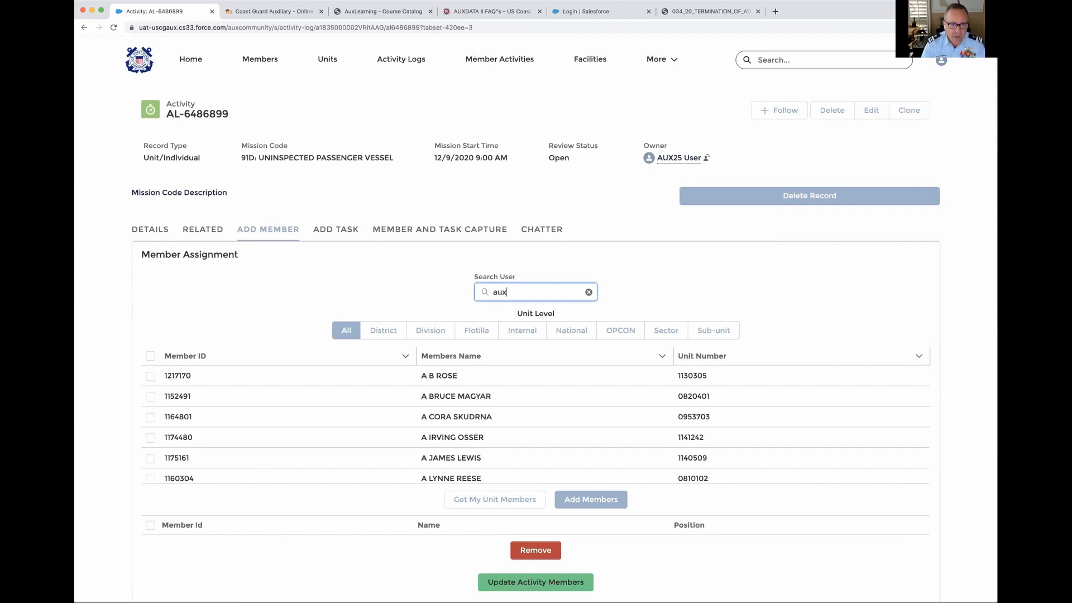
pyautogui.write('25')
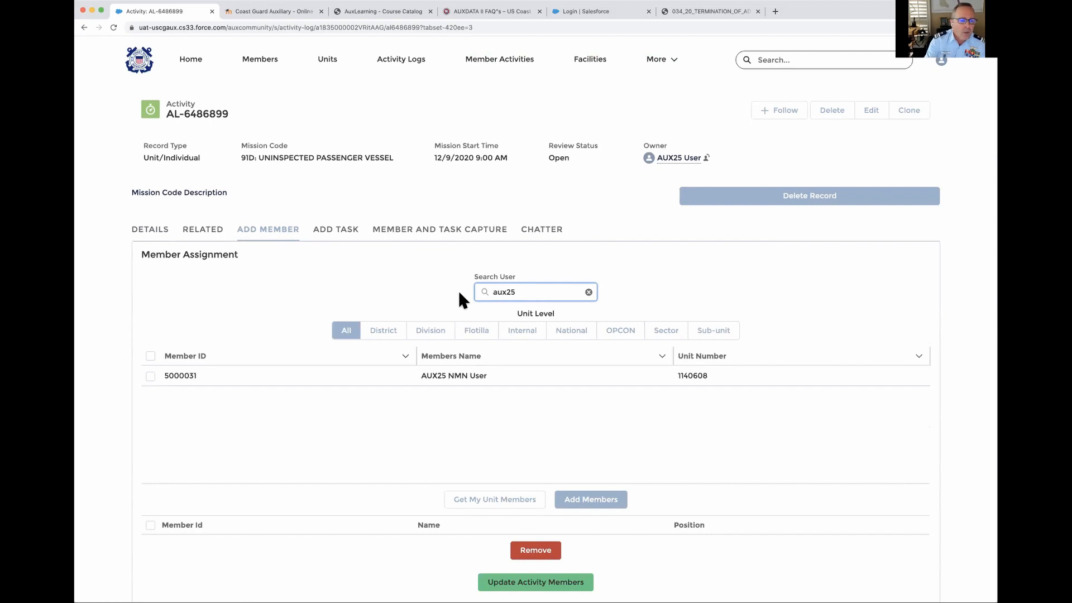
pyautogui.click(150, 376)
pyautogui.click(587, 500)
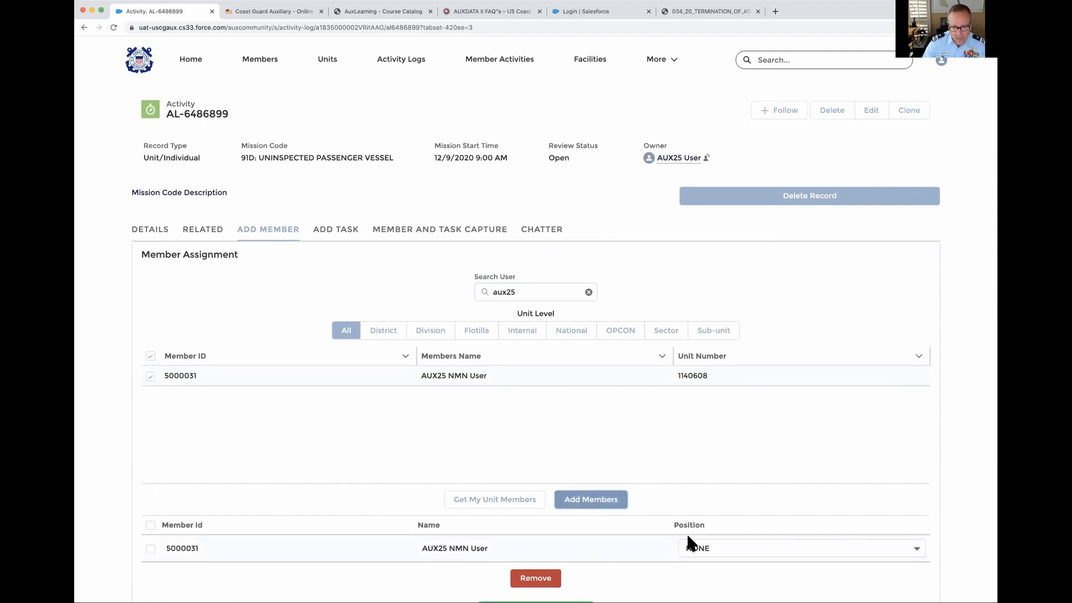
# Set the added member's position to LEAD and update the activity members.
pyautogui.click(706, 547)
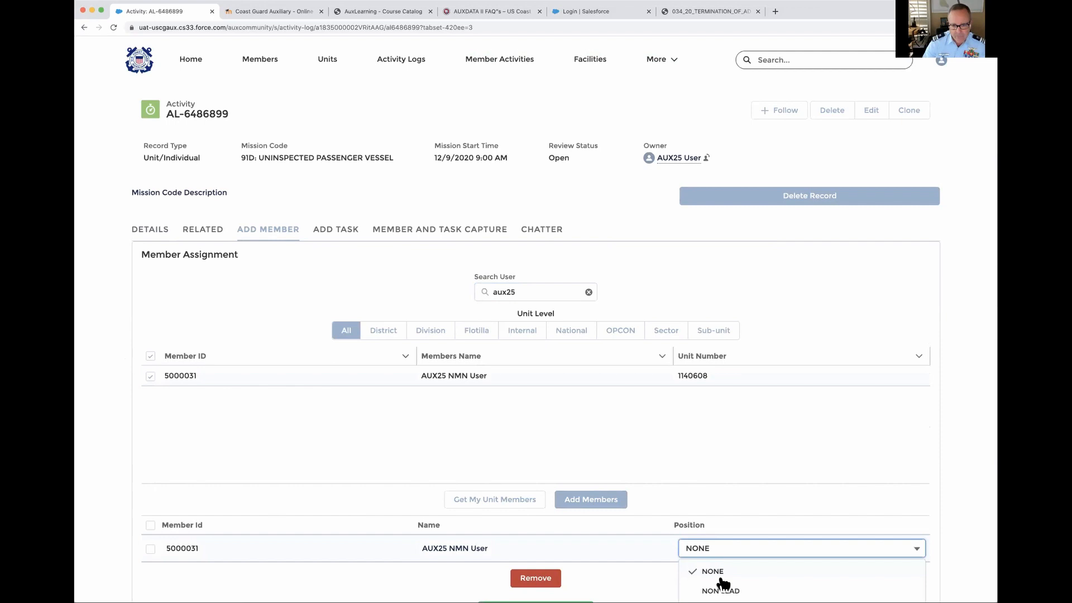
pyautogui.scroll(-1, 719, 578)
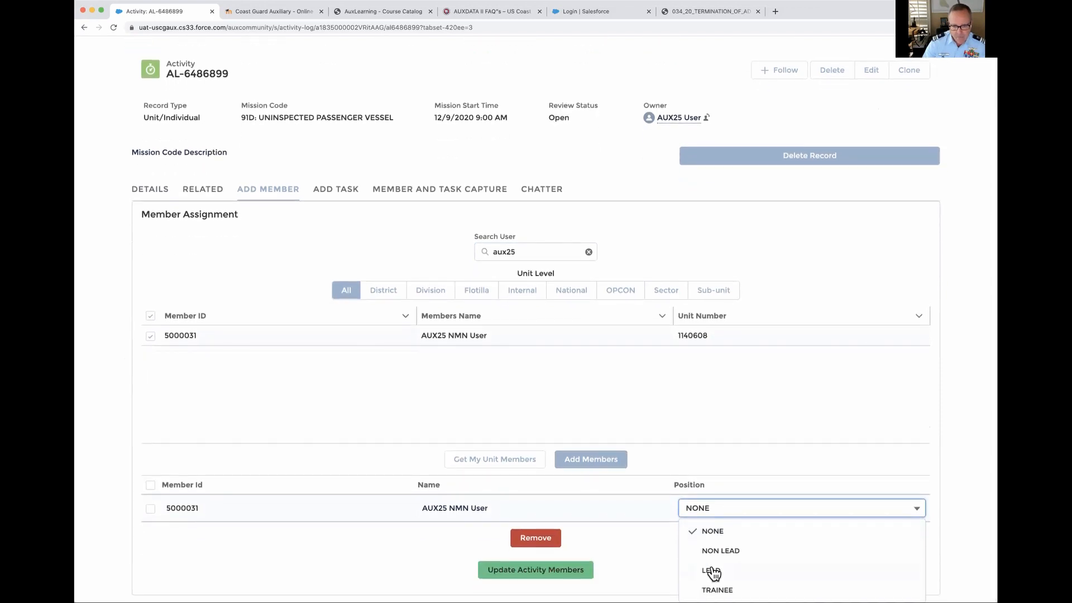
pyautogui.click(714, 569)
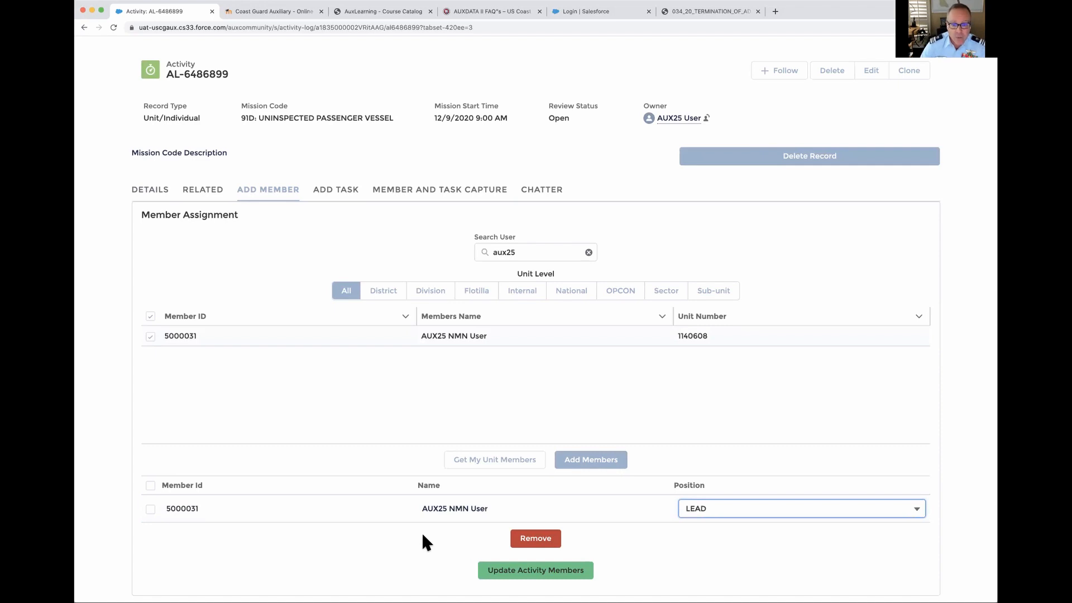
pyautogui.click(523, 571)
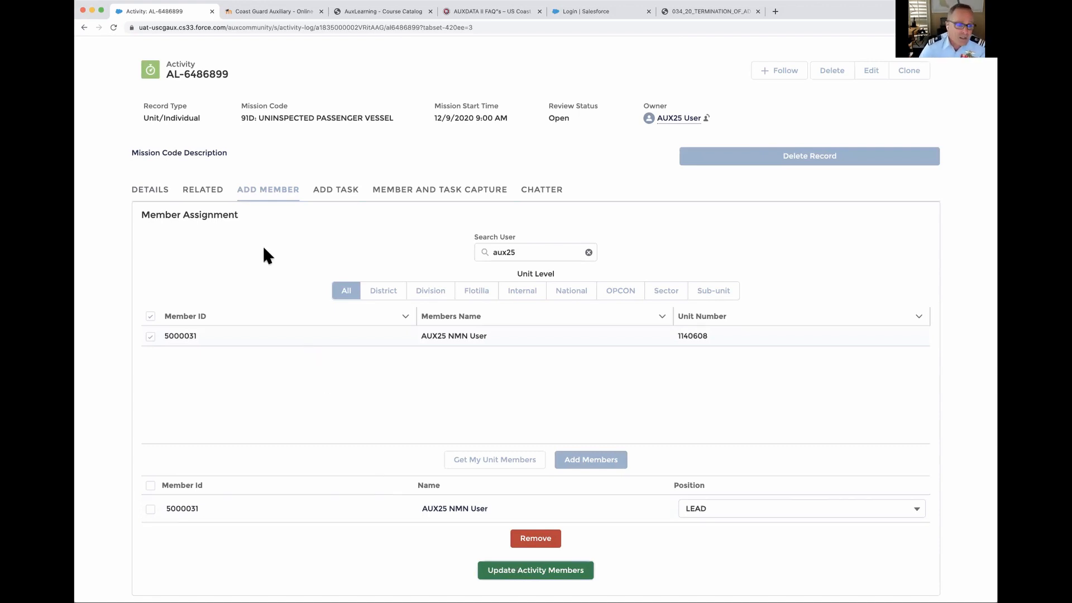
# Edit the 91D activity's details and change its review status to Approval Requested.
pyautogui.click(151, 192)
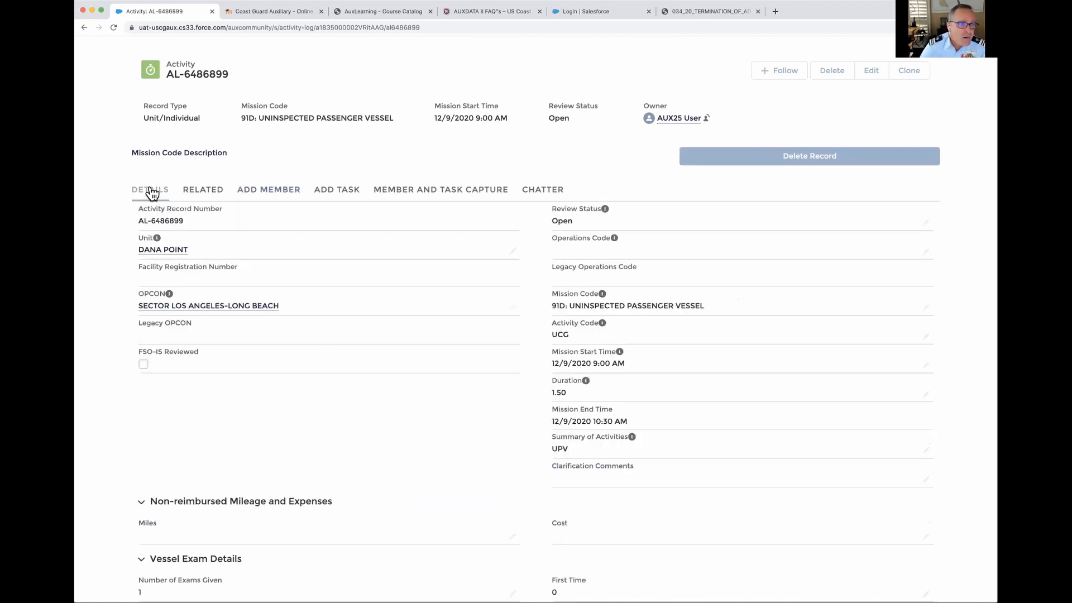
pyautogui.click(924, 222)
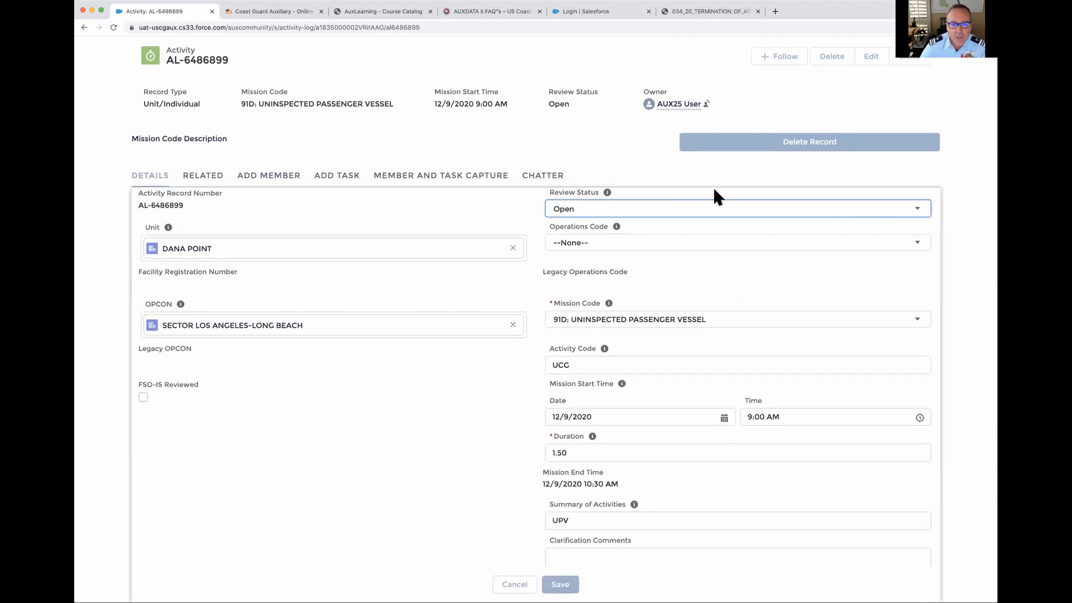
pyautogui.click(591, 211)
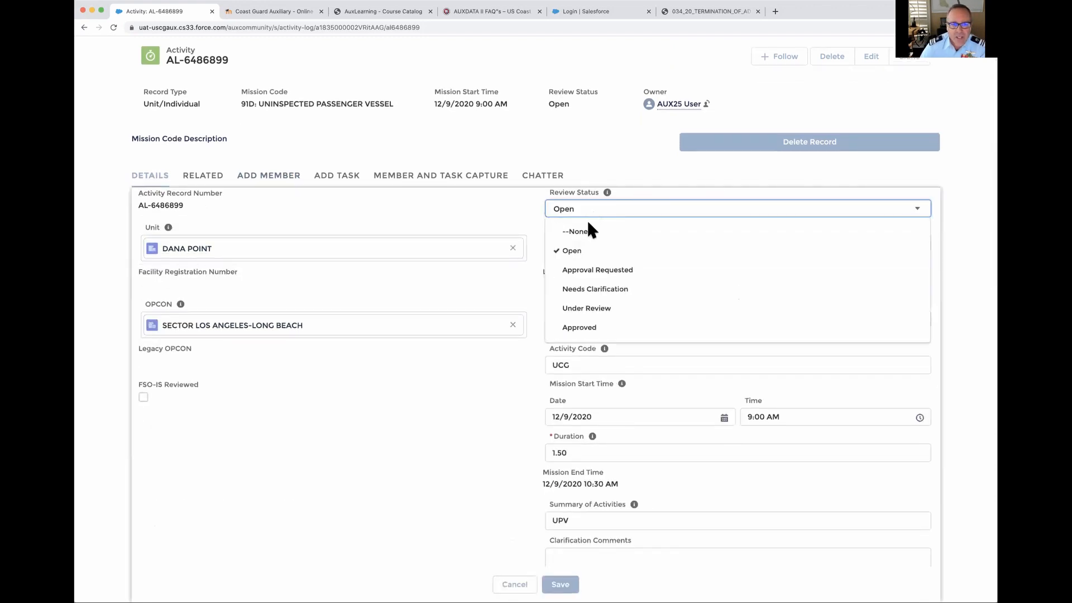
pyautogui.click(583, 272)
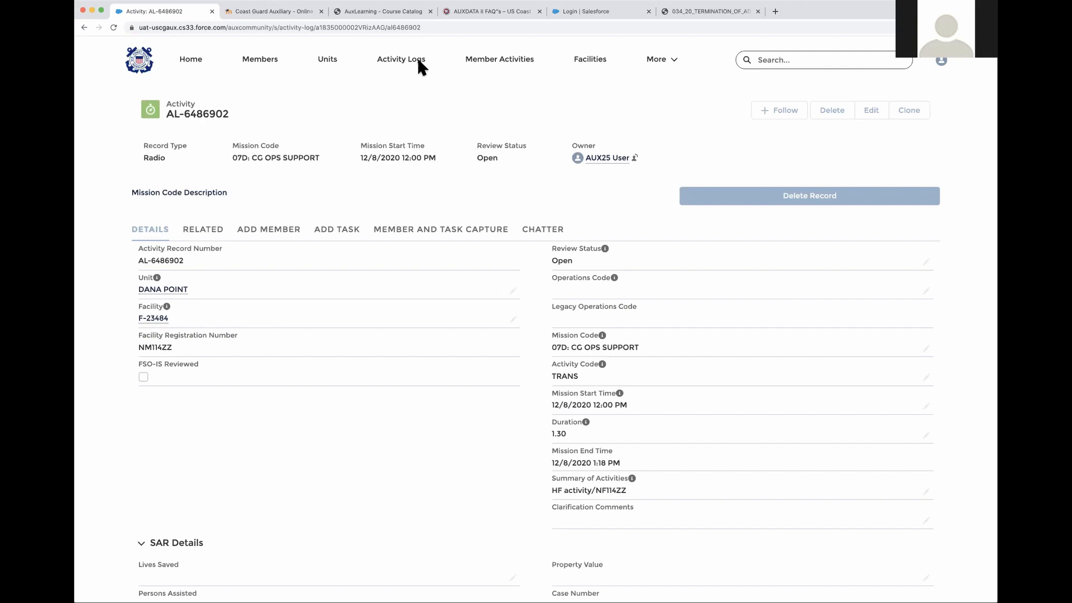
# Open the activity logs list and create another new activity of the Unit/Individual record type.
pyautogui.click(397, 60)
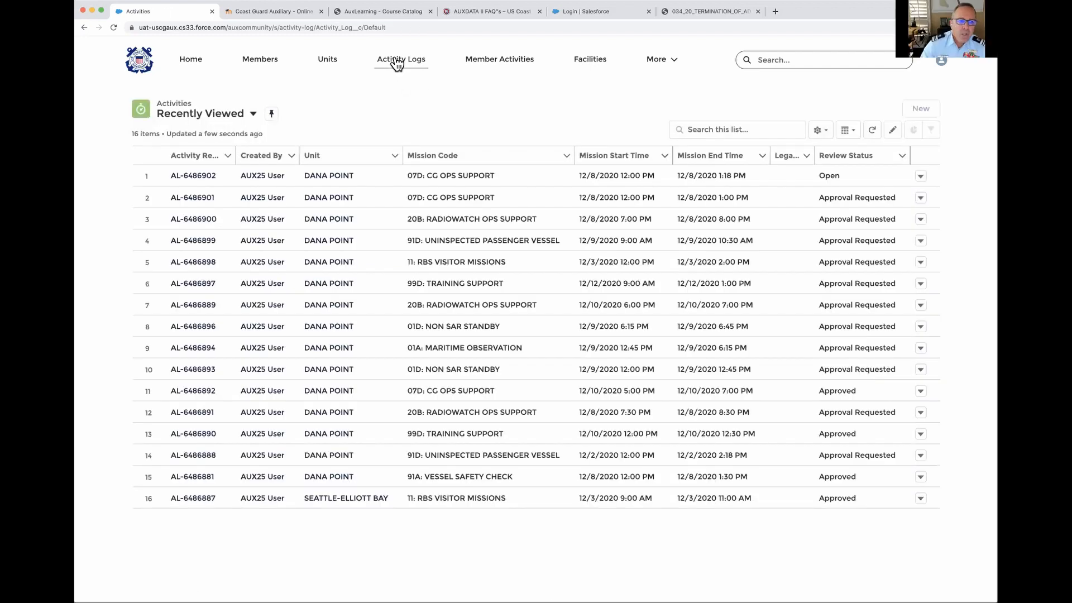
pyautogui.click(924, 109)
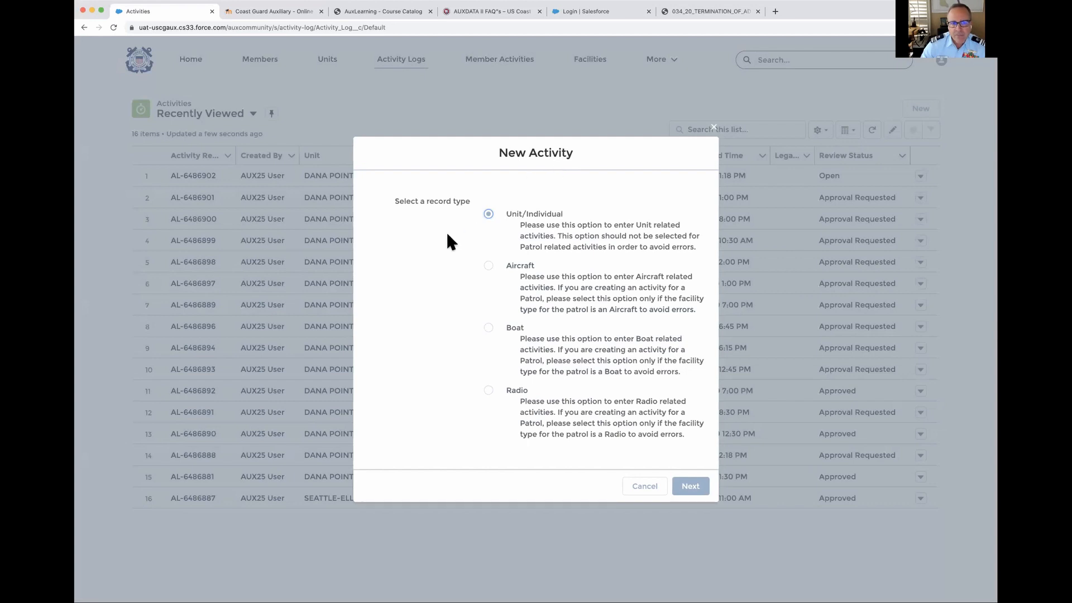
pyautogui.click(690, 486)
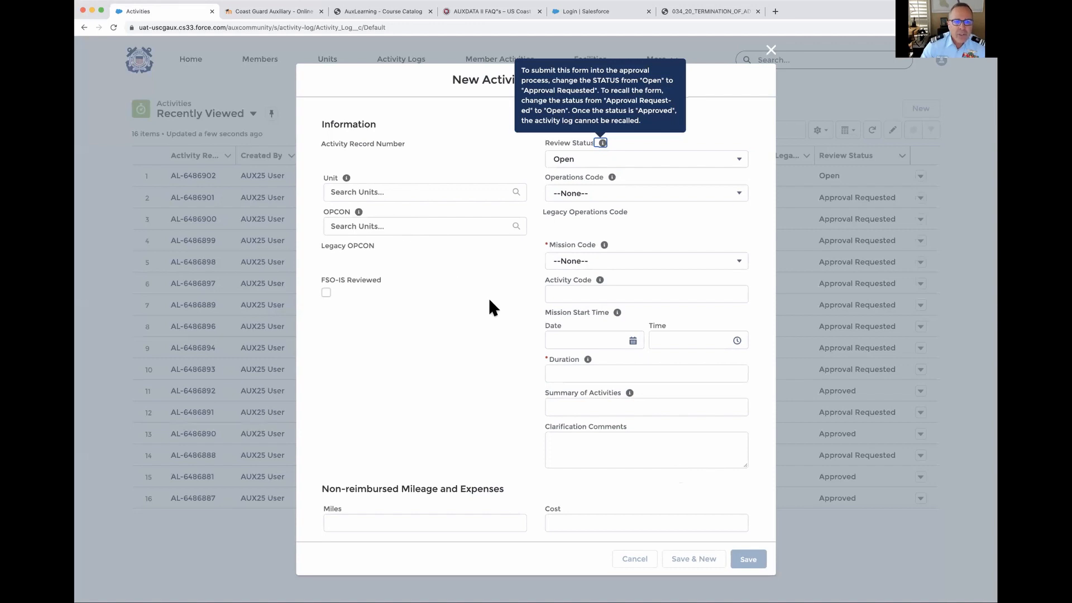
# Look through the mission codes offered for the new Unit/Individual activity and discard the form.
pyautogui.click(741, 266)
pyautogui.scroll(-3, 692, 332)
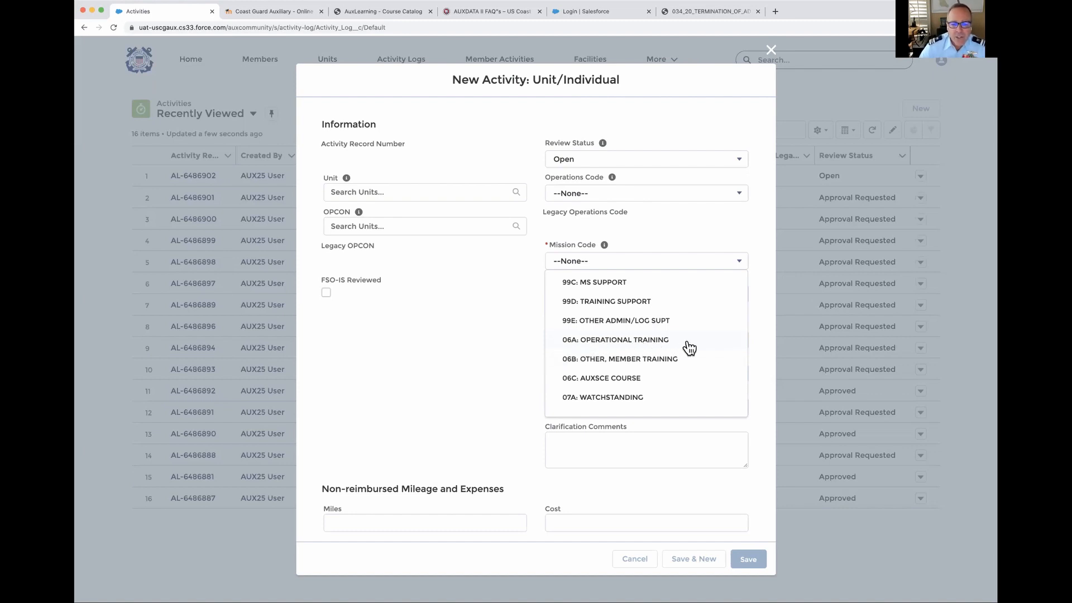
pyautogui.scroll(-1, 695, 350)
pyautogui.scroll(-10, 695, 349)
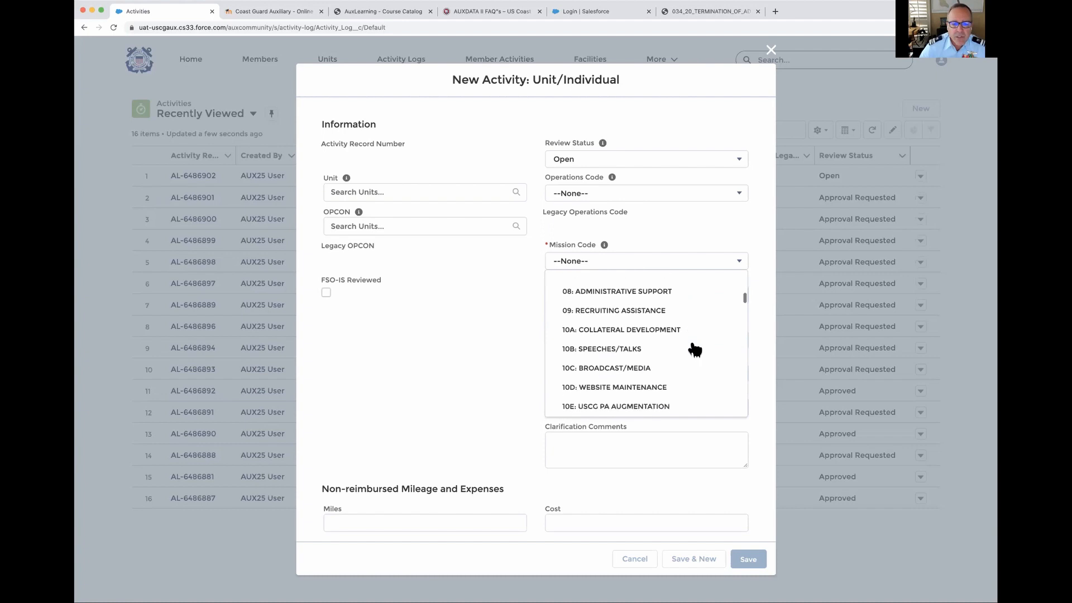
pyautogui.scroll(-5, 695, 350)
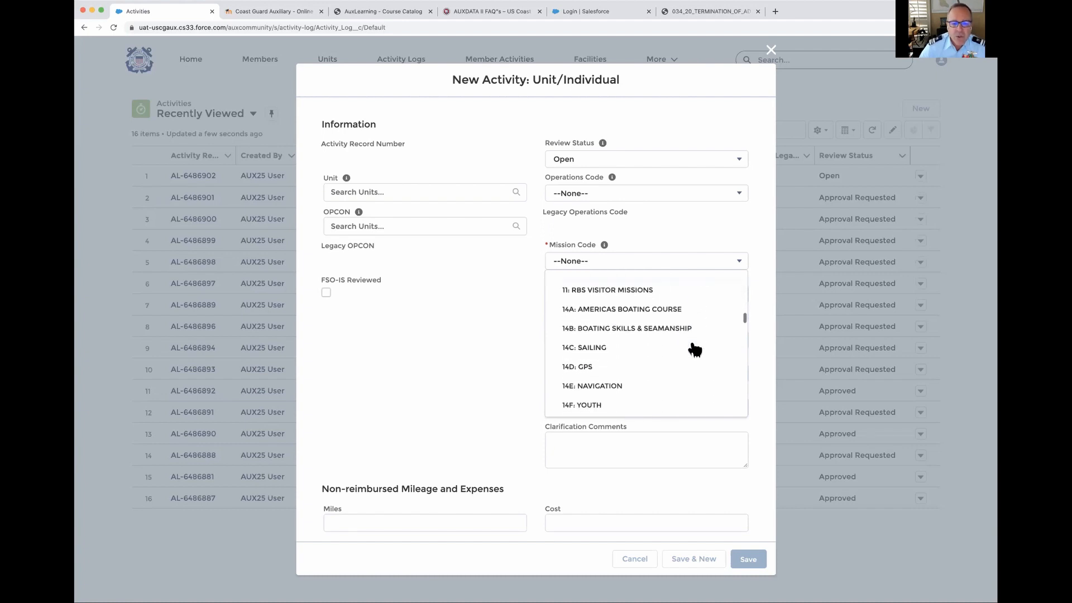
pyautogui.scroll(3, 695, 350)
pyautogui.scroll(5, 695, 350)
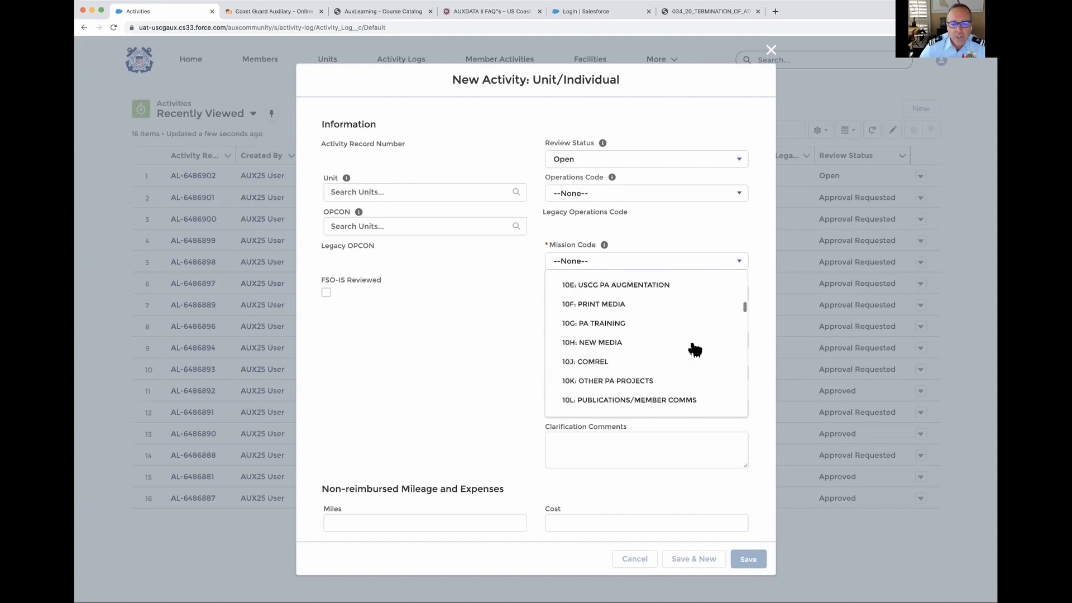
pyautogui.scroll(5, 695, 350)
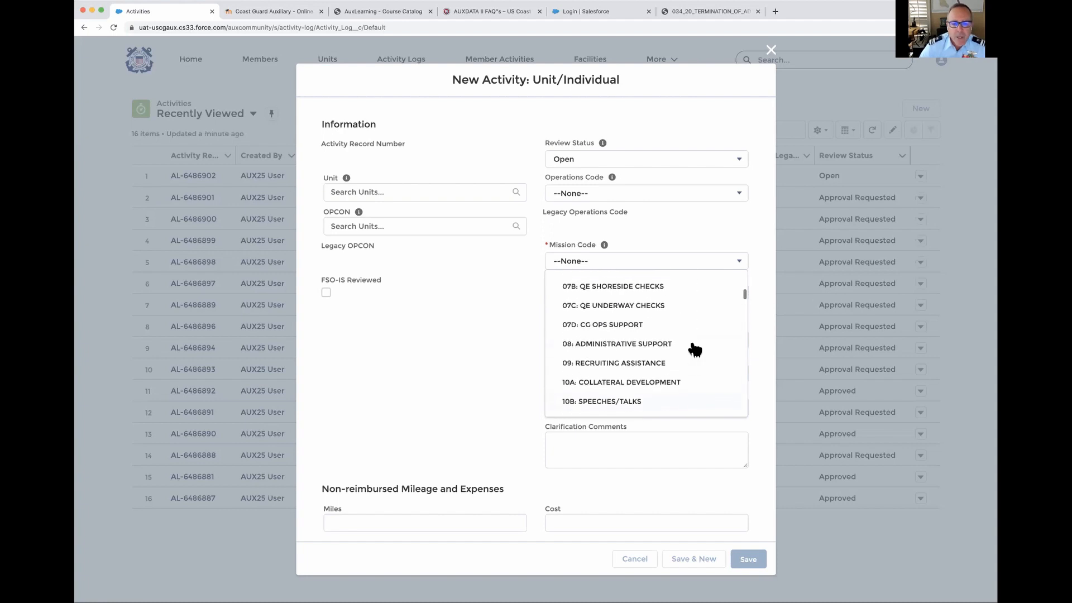
pyautogui.scroll(1, 695, 349)
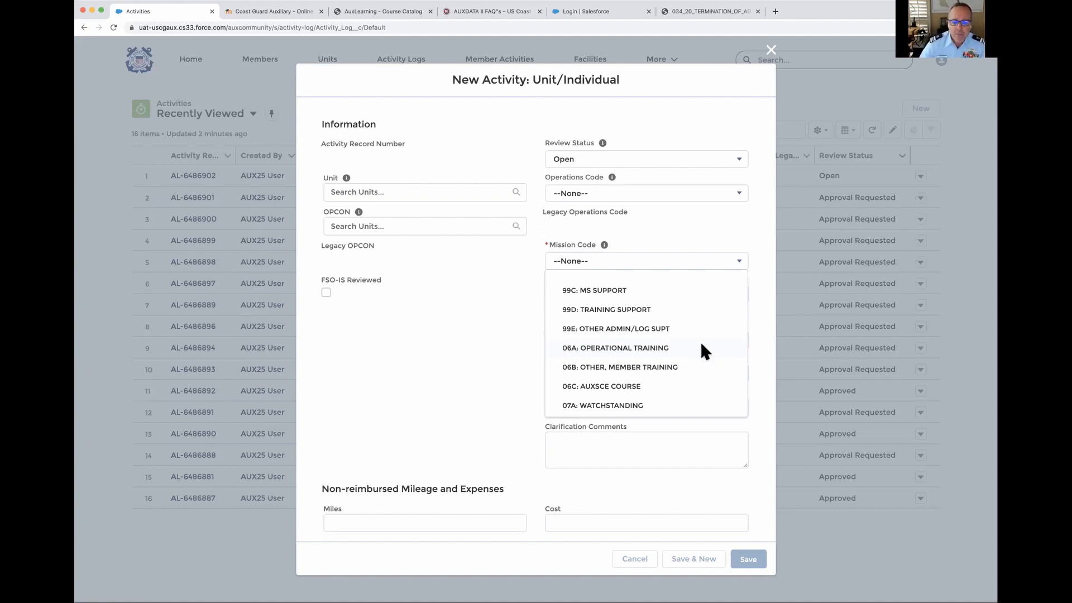
pyautogui.scroll(-1, 698, 382)
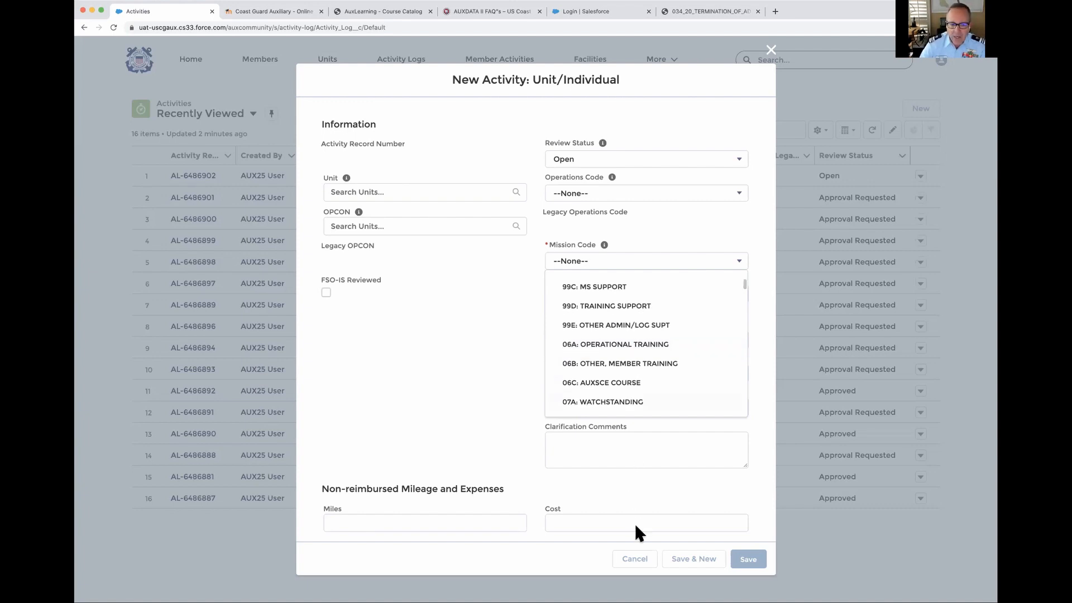
pyautogui.click(633, 559)
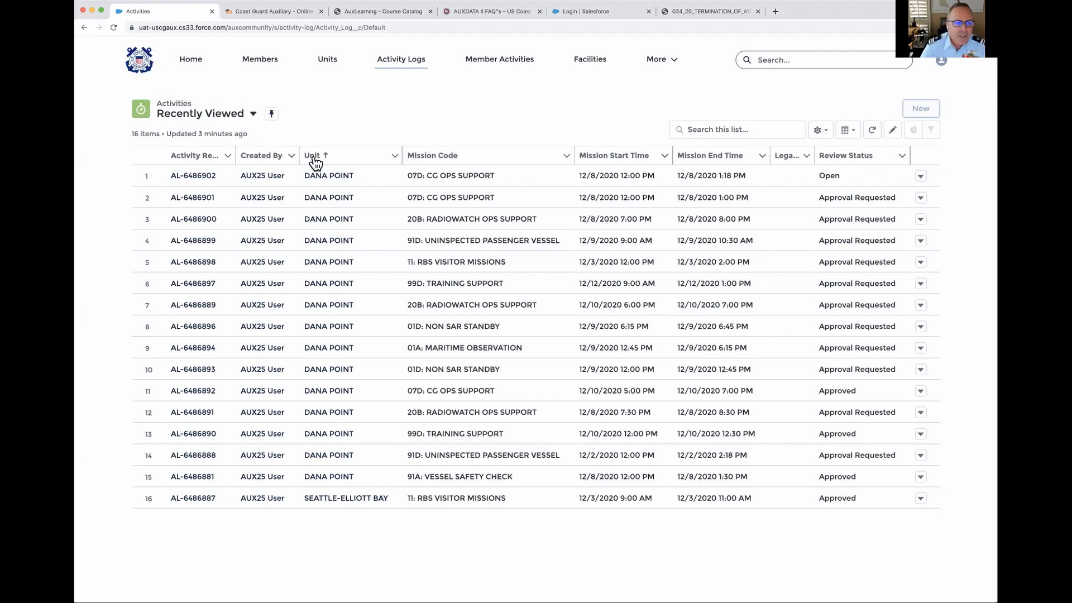
# Review the Currency Maint task types available for the 07D: CG OPS SUPPORT activity with Open status, discard the new task and return to the activity details.
pyautogui.click(193, 175)
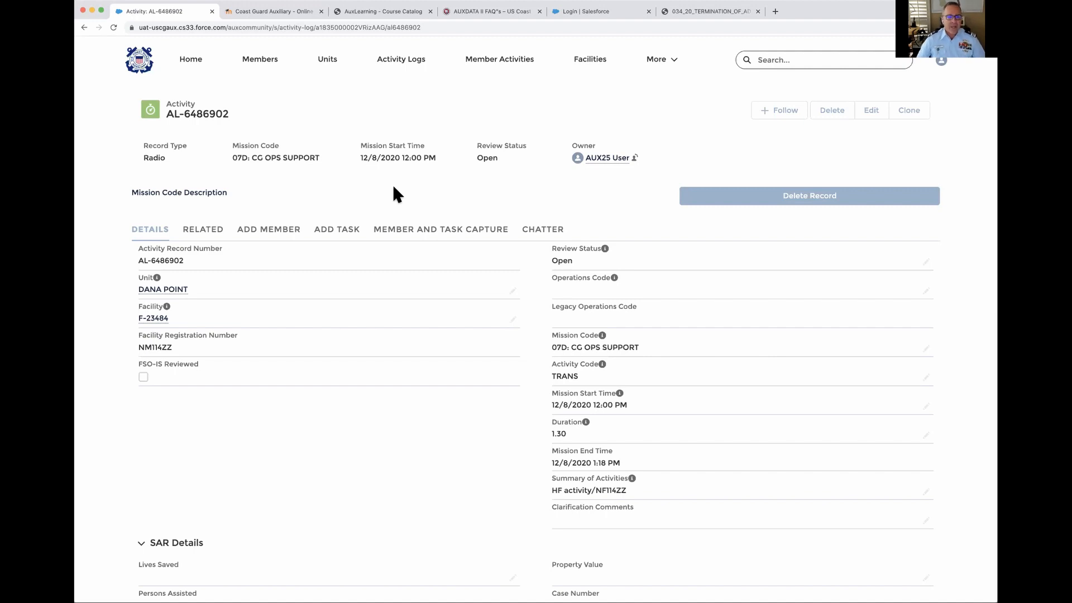
pyautogui.click(338, 230)
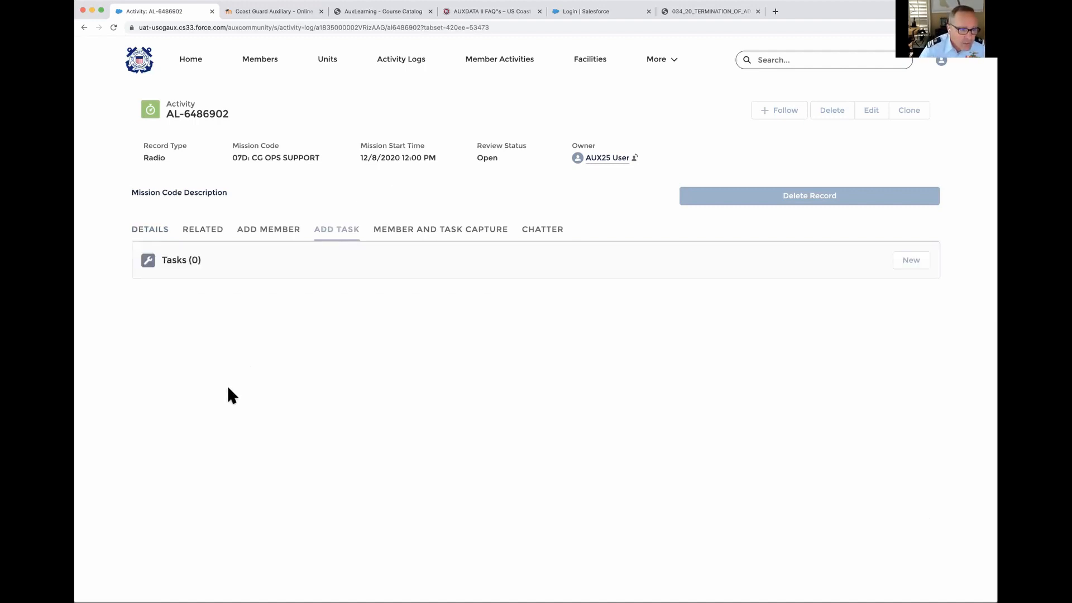
pyautogui.click(911, 260)
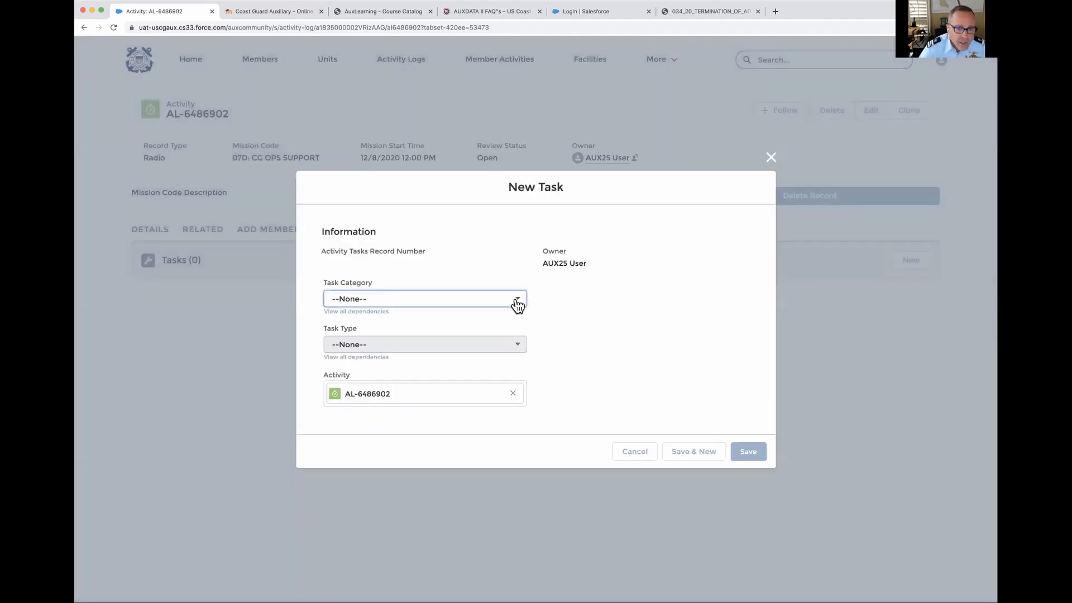
pyautogui.click(512, 305)
pyautogui.click(410, 319)
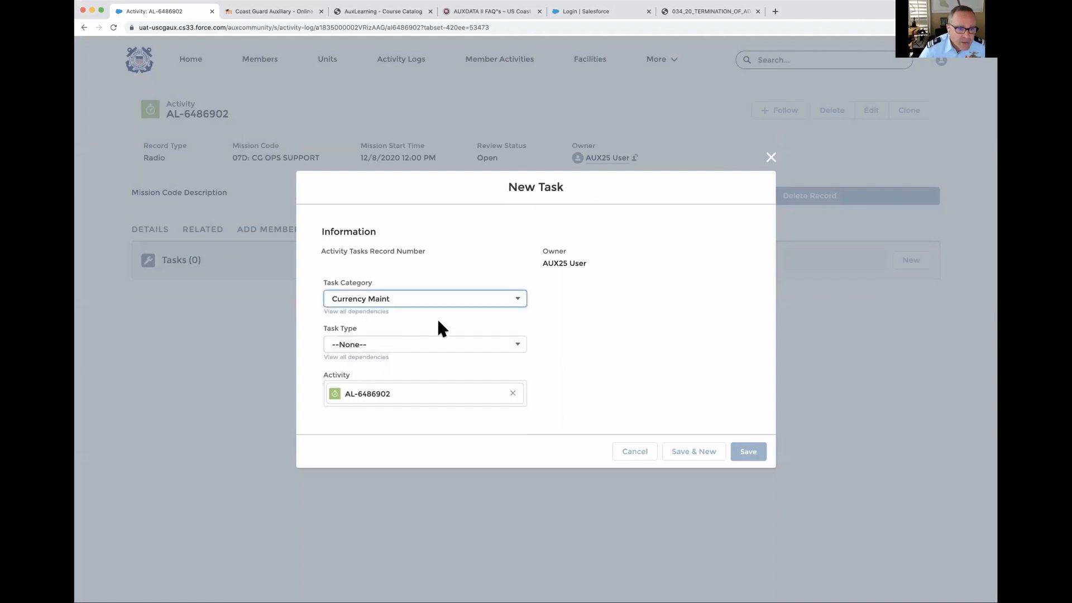
pyautogui.click(455, 347)
pyautogui.scroll(-10, 460, 359)
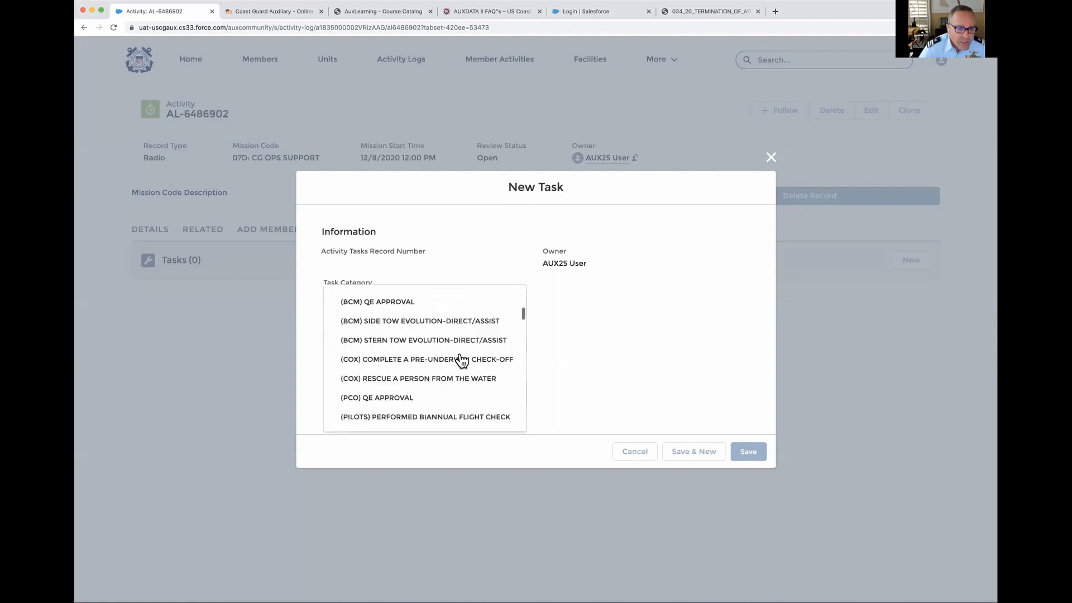
pyautogui.scroll(-8, 461, 360)
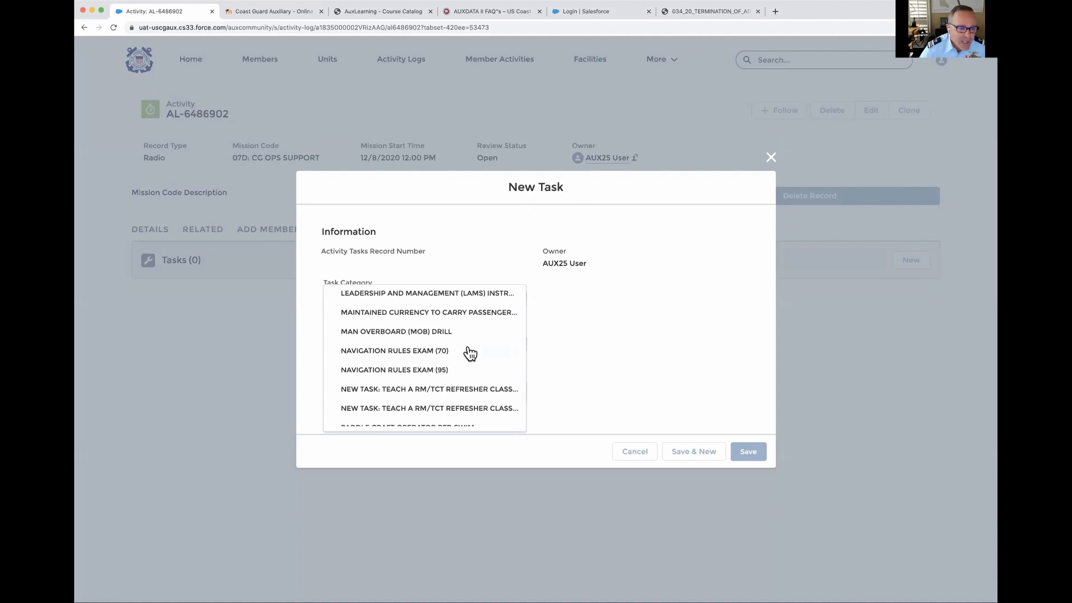
pyautogui.click(631, 456)
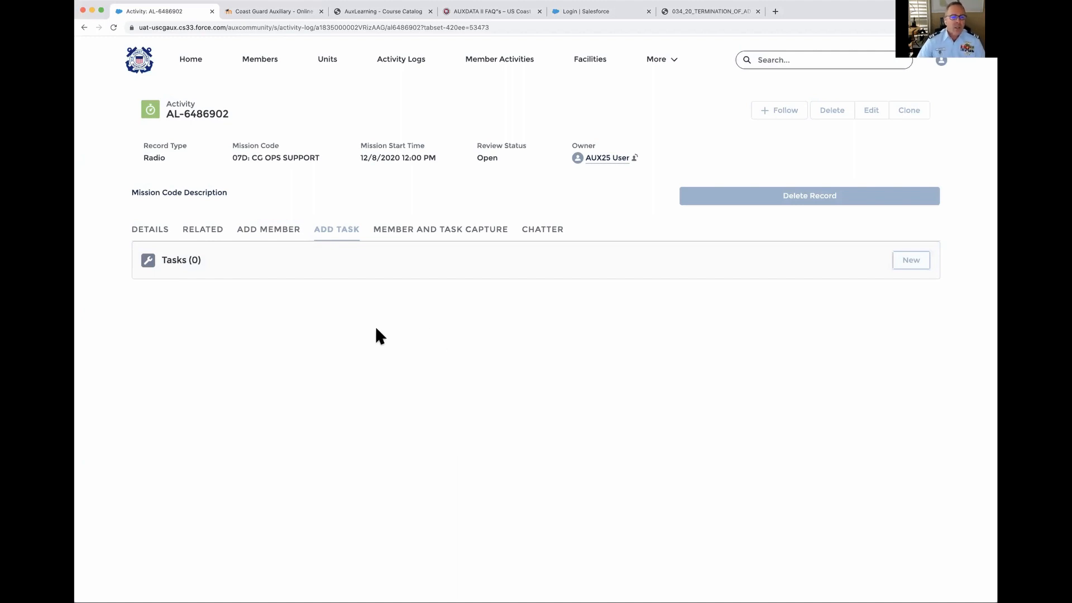
pyautogui.click(151, 232)
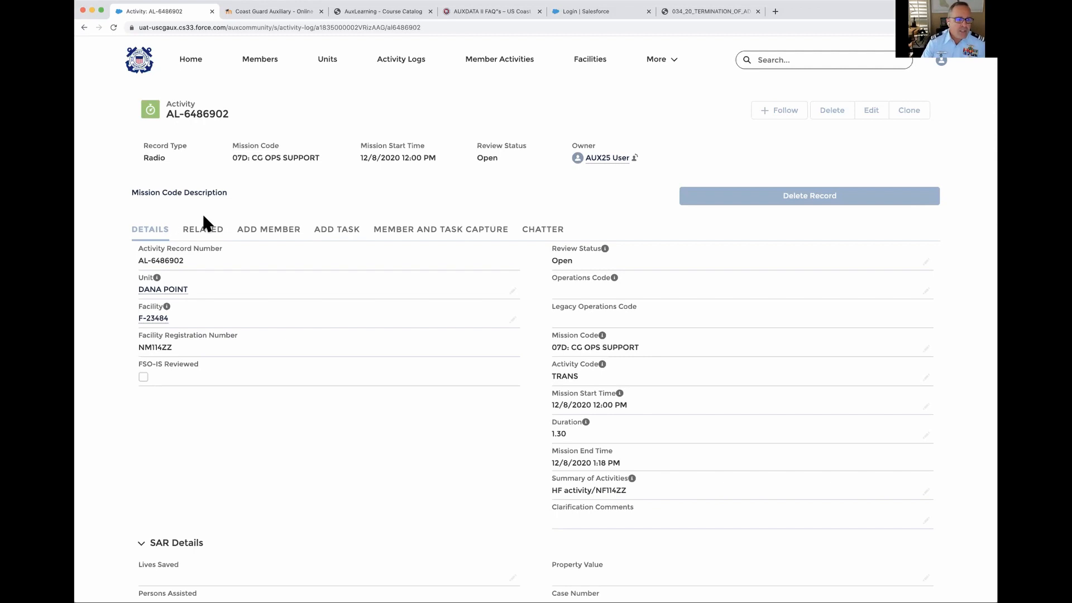
# Examine the details of the 91D: UNINSPECTED PASSENGER VESSEL activity of 12/9/2020 from the activity logs and open its review status for editing.
pyautogui.click(400, 66)
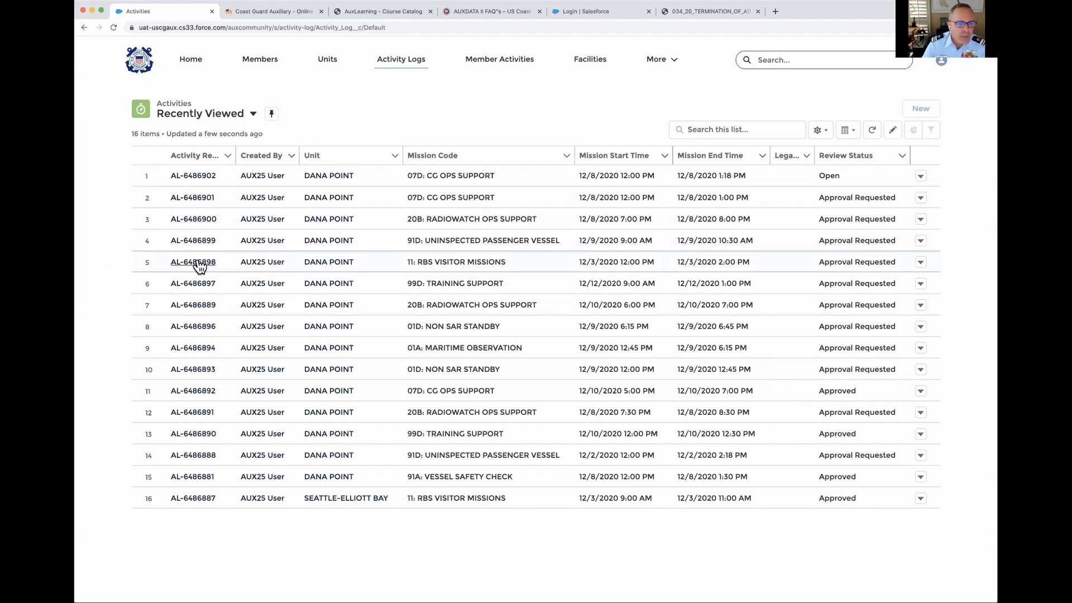
pyautogui.click(198, 241)
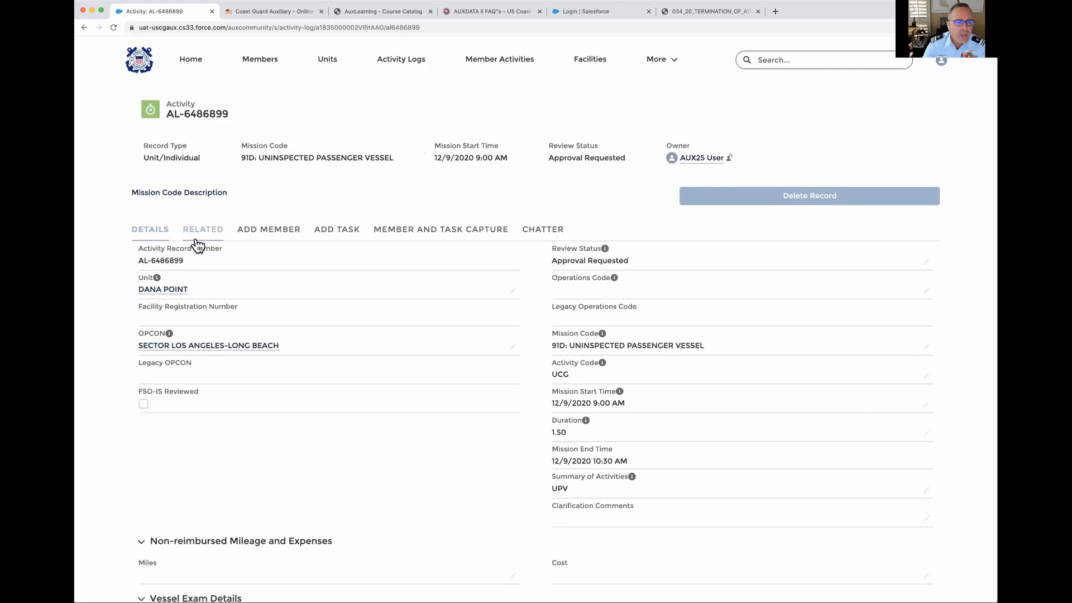
pyautogui.scroll(-2, 108, 286)
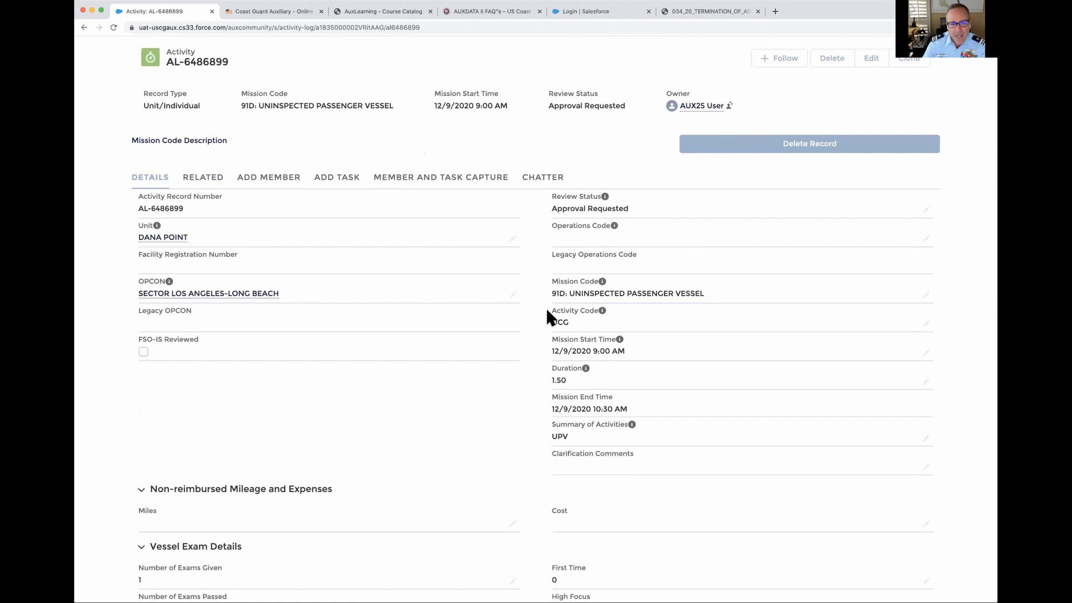
pyautogui.scroll(-2, 496, 444)
pyautogui.scroll(-1, 497, 441)
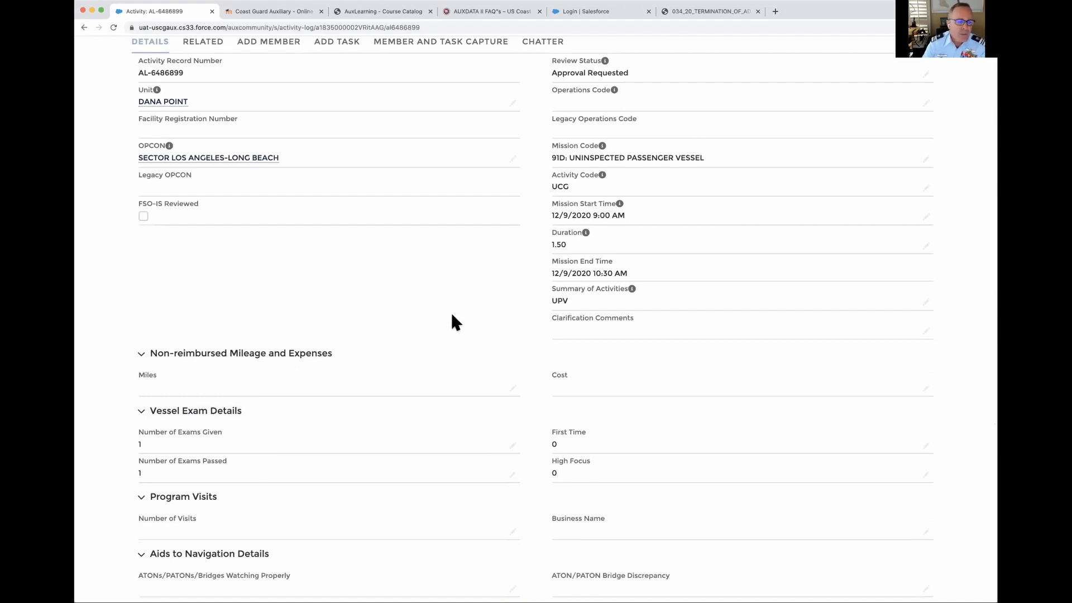
pyautogui.scroll(1, 452, 315)
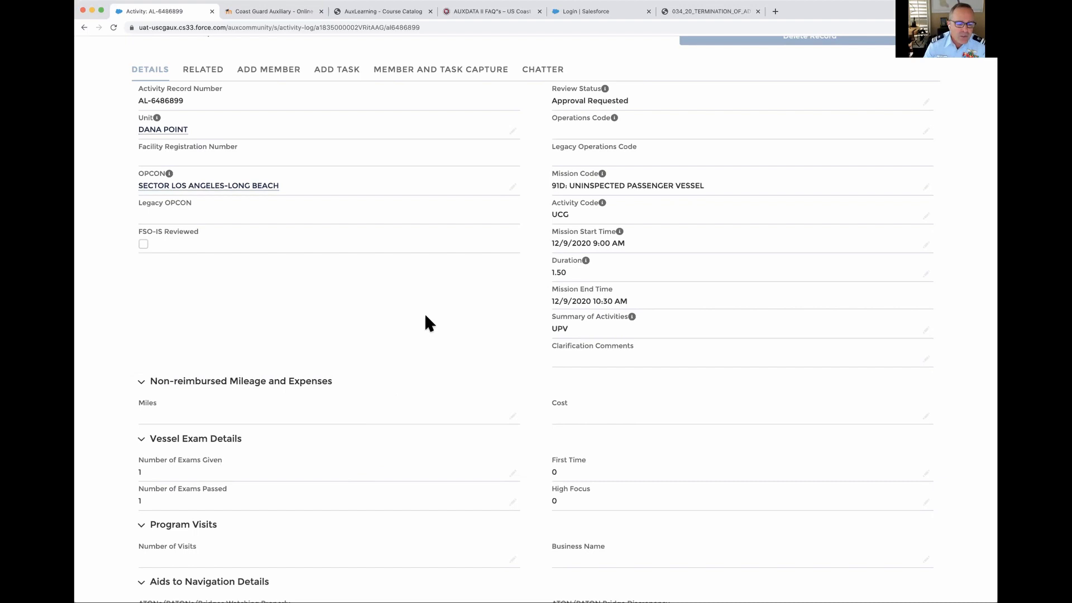
pyautogui.scroll(-1, 426, 317)
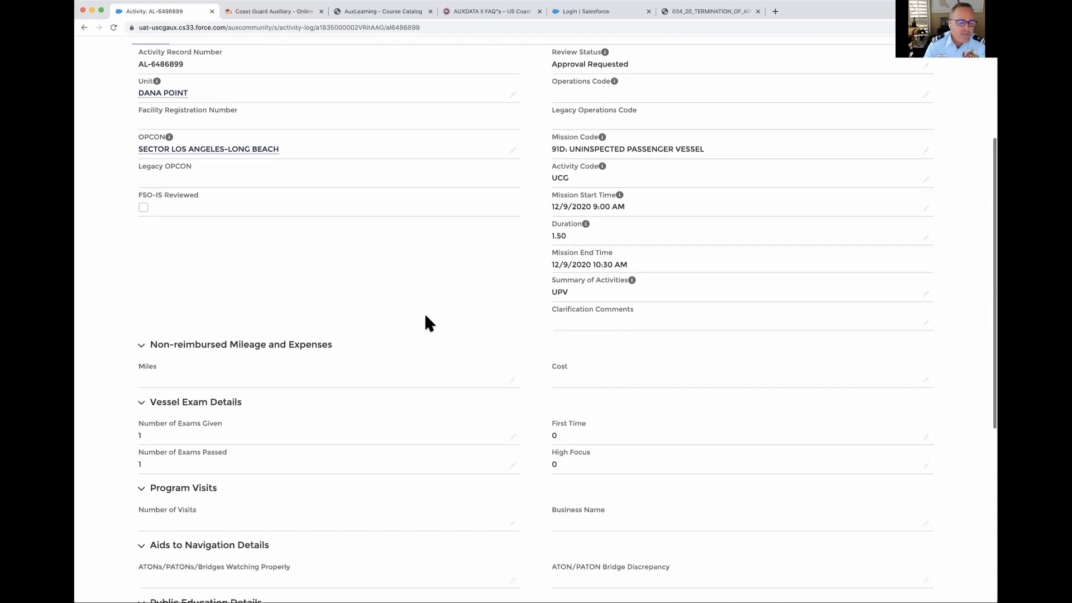
pyautogui.scroll(2, 425, 316)
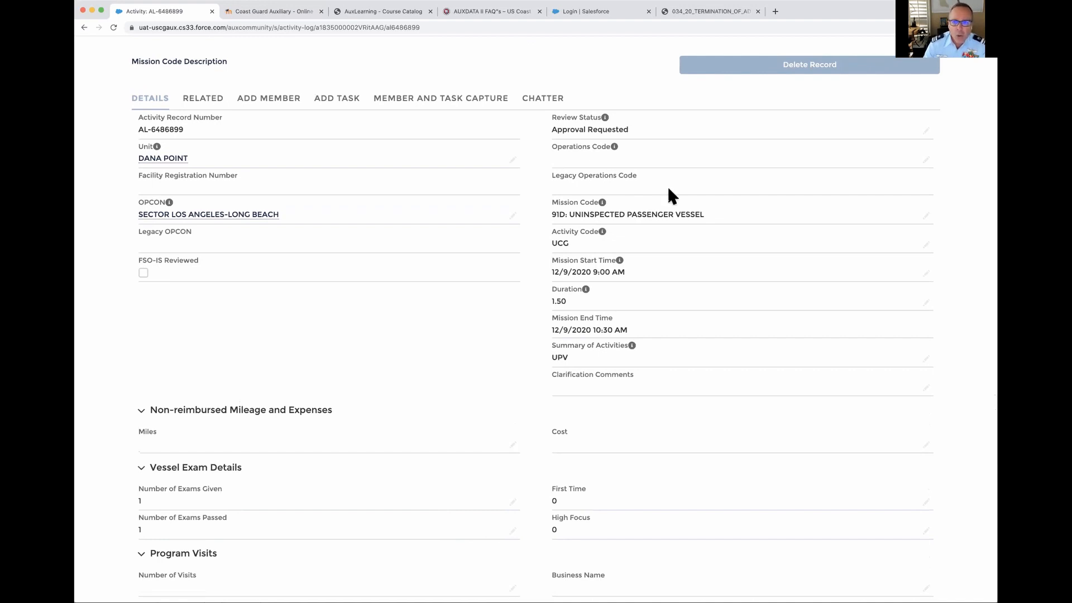
pyautogui.click(926, 131)
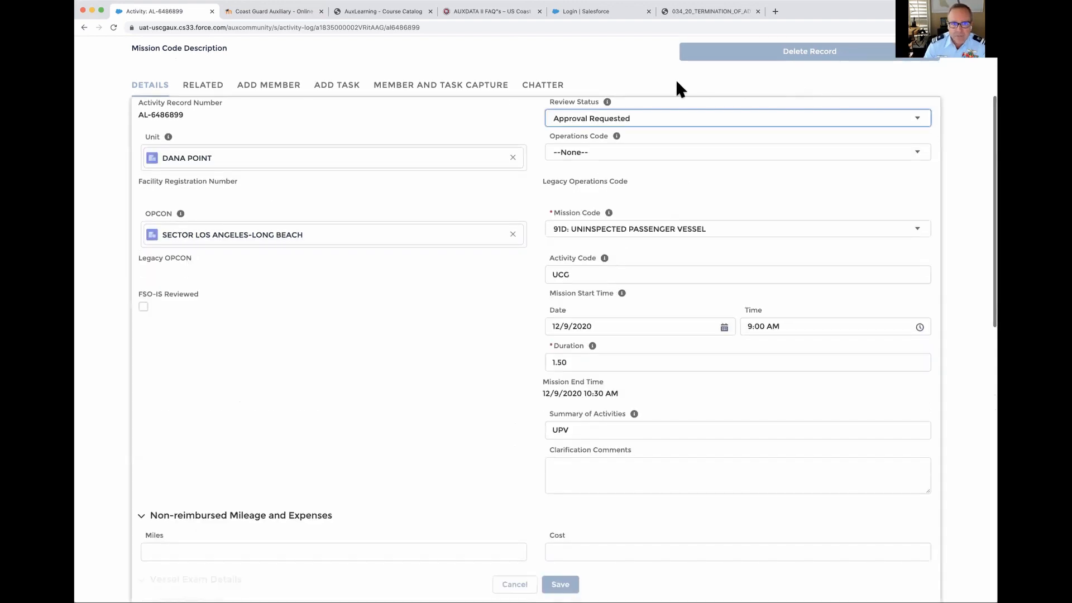
# Try the Approved review status on the 91D activity and set it back to Approval Requested.
pyautogui.click(643, 119)
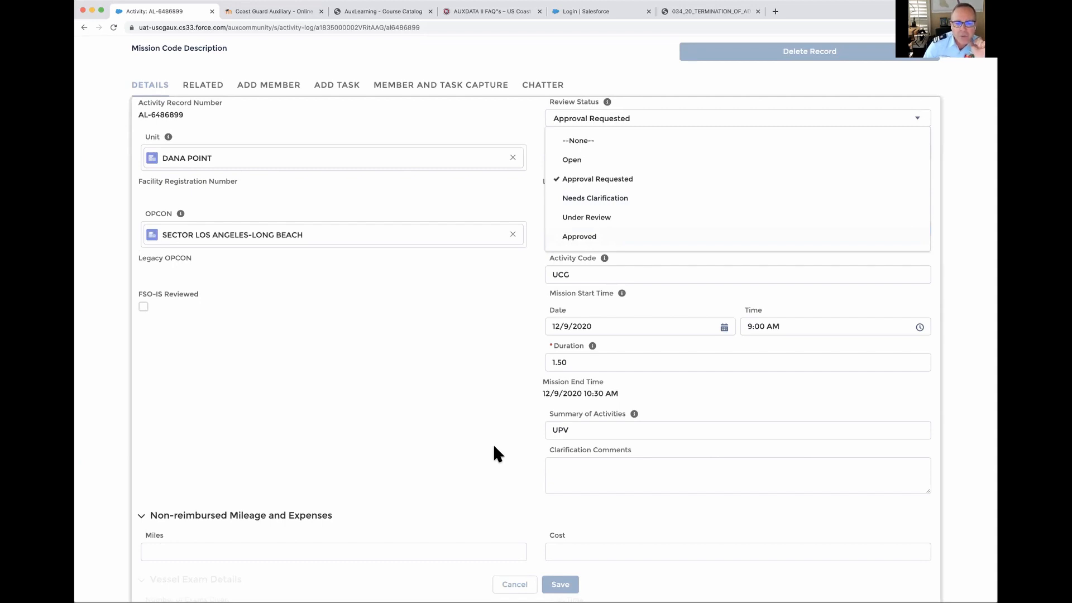
pyautogui.click(470, 375)
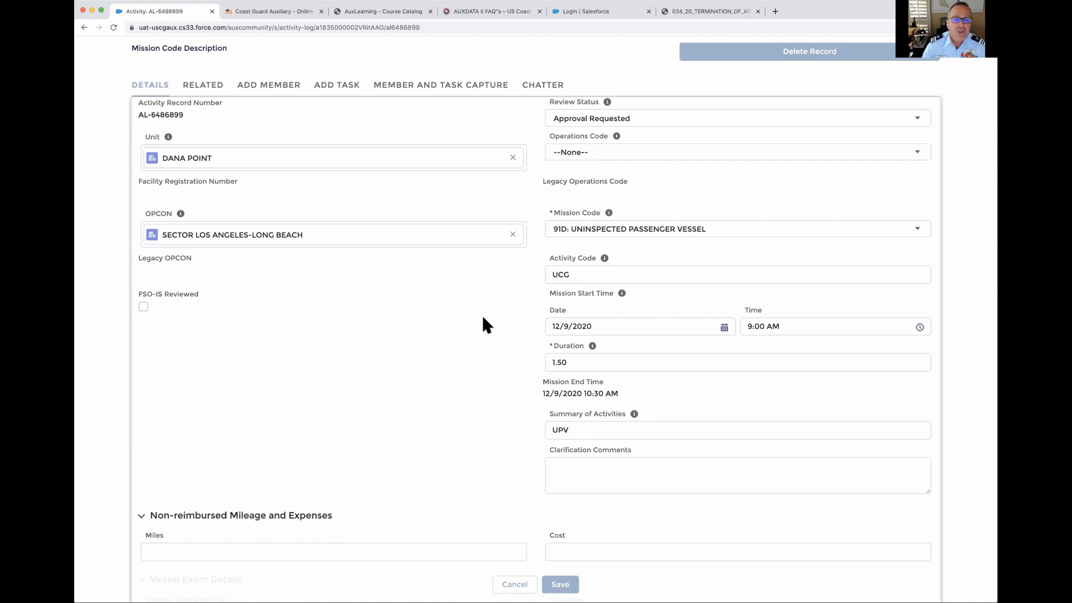
pyautogui.click(626, 120)
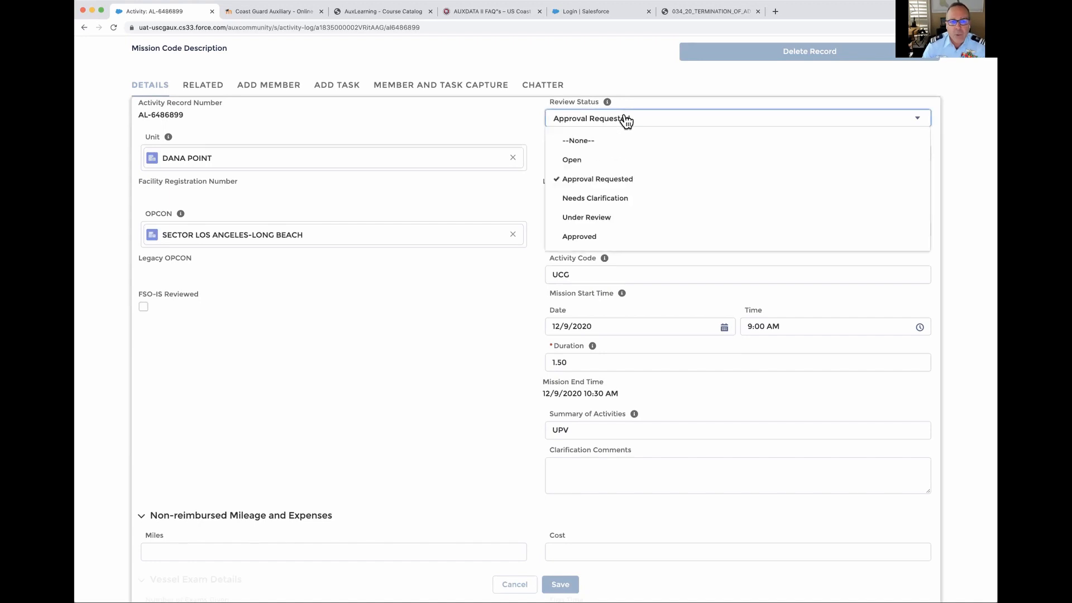
pyautogui.click(609, 239)
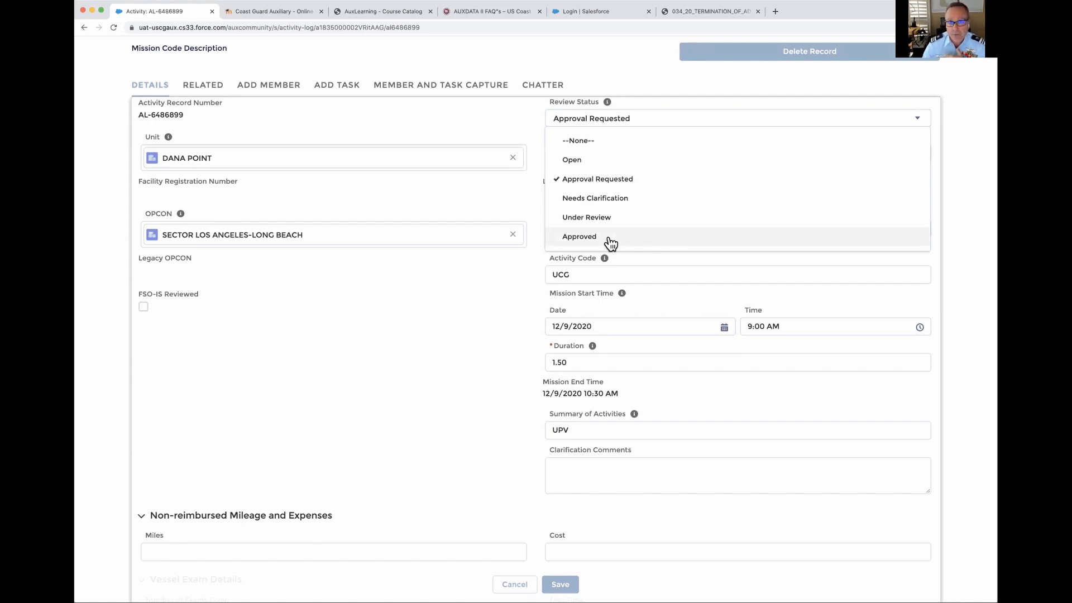
pyautogui.click(660, 122)
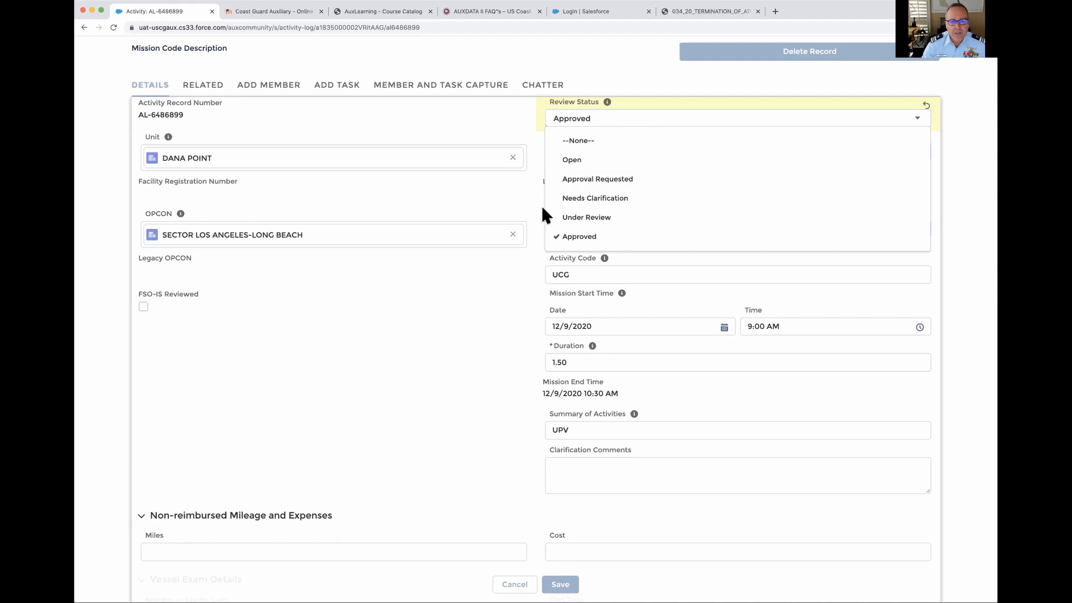
pyautogui.click(511, 186)
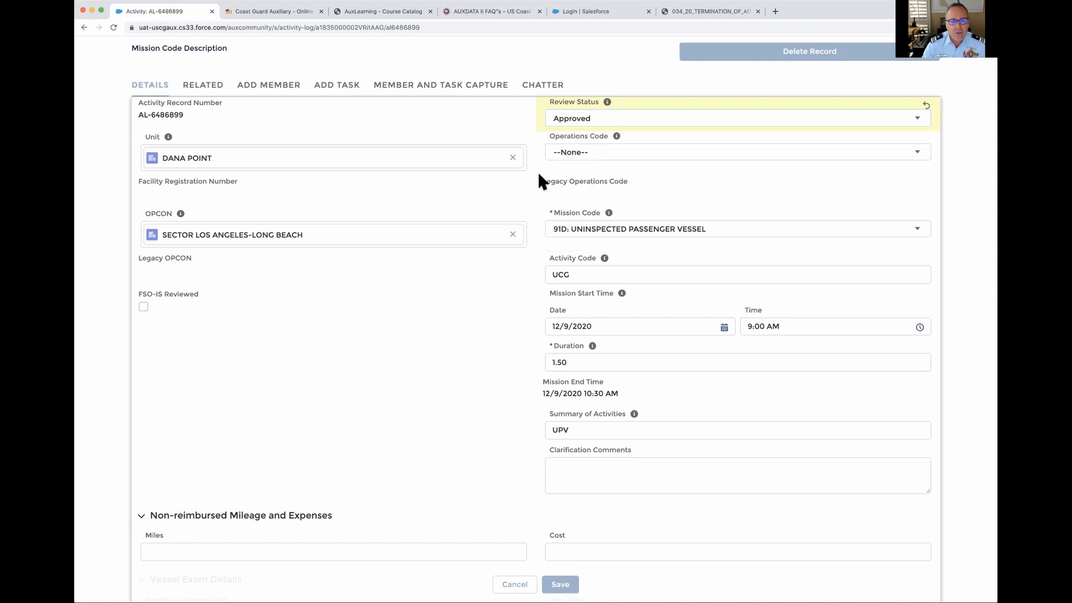
pyautogui.click(589, 122)
pyautogui.click(586, 180)
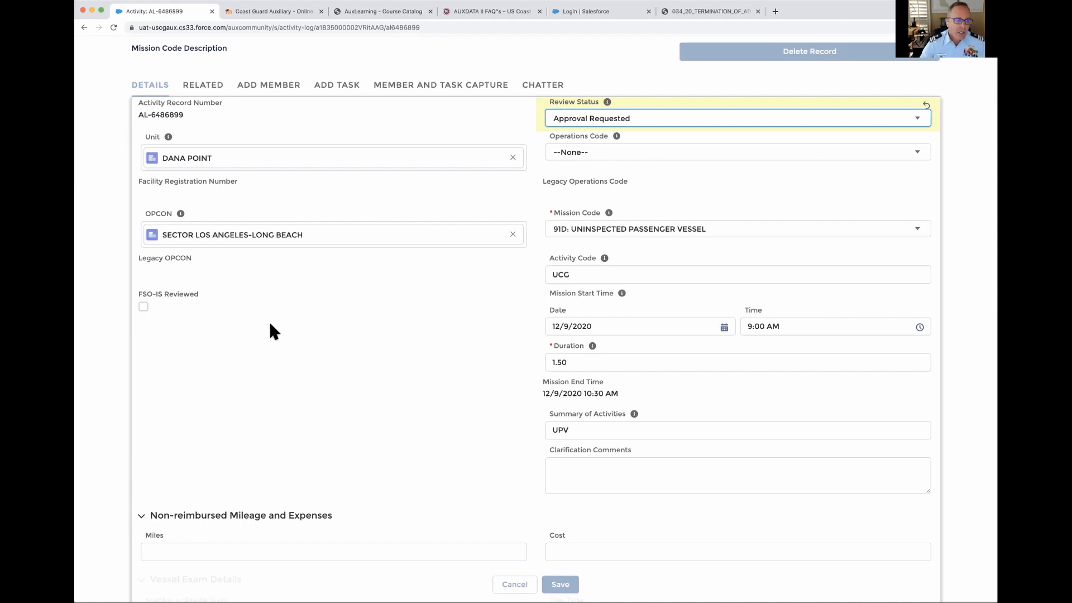
pyautogui.click(372, 335)
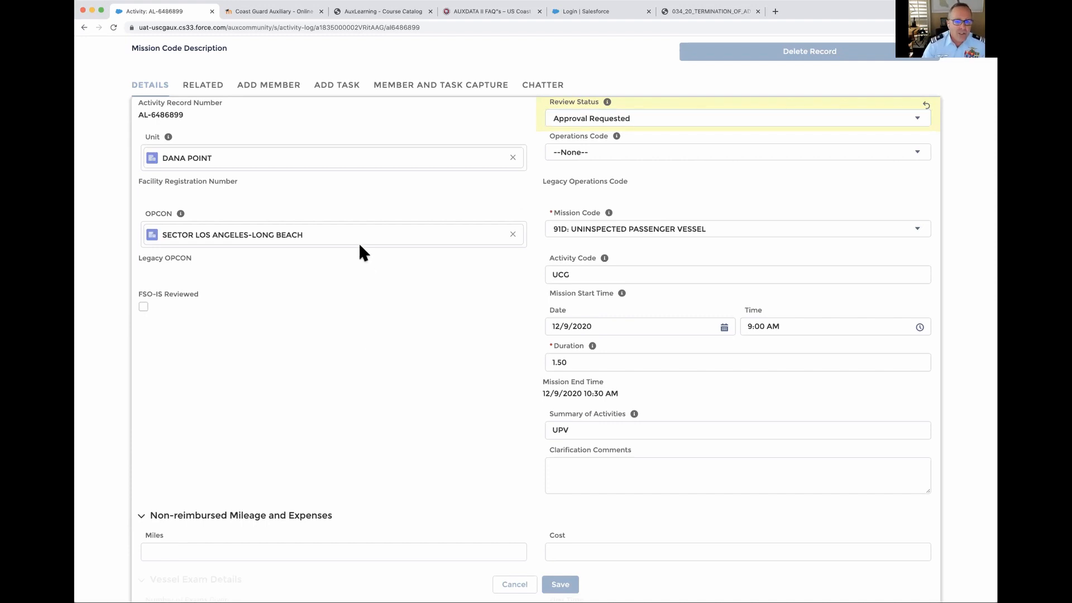
# Check the member assignment of the 91D activity and return to its details.
pyautogui.click(282, 85)
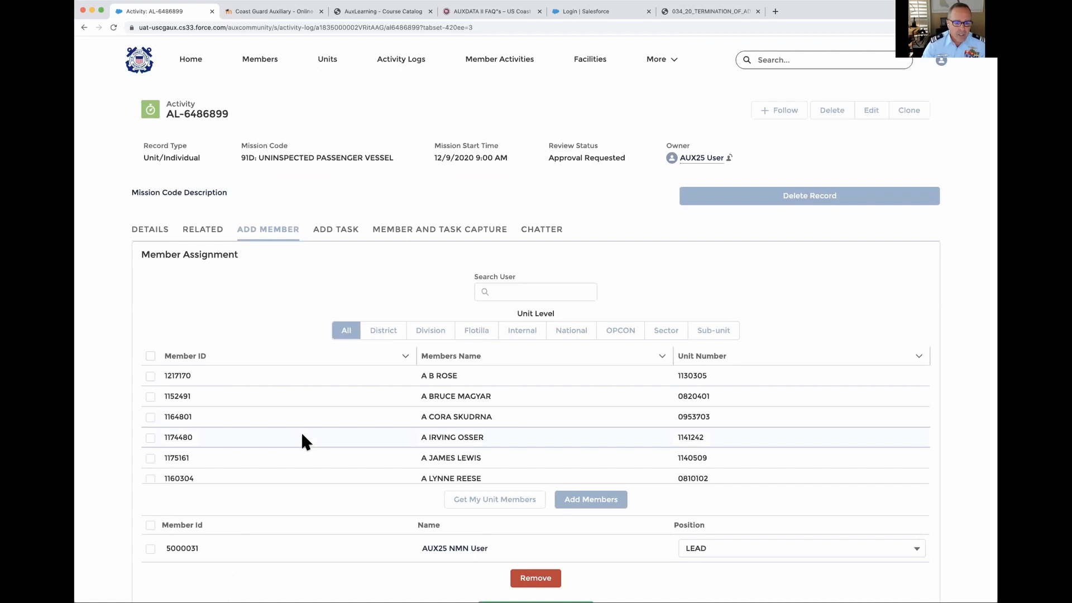
pyautogui.scroll(-3, 301, 431)
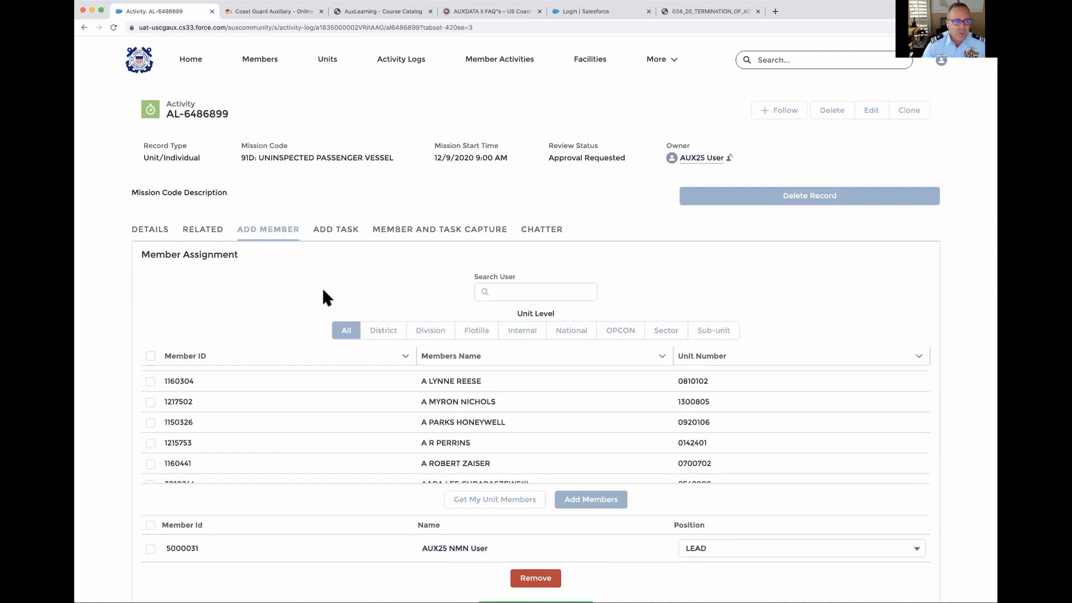
pyautogui.click(150, 233)
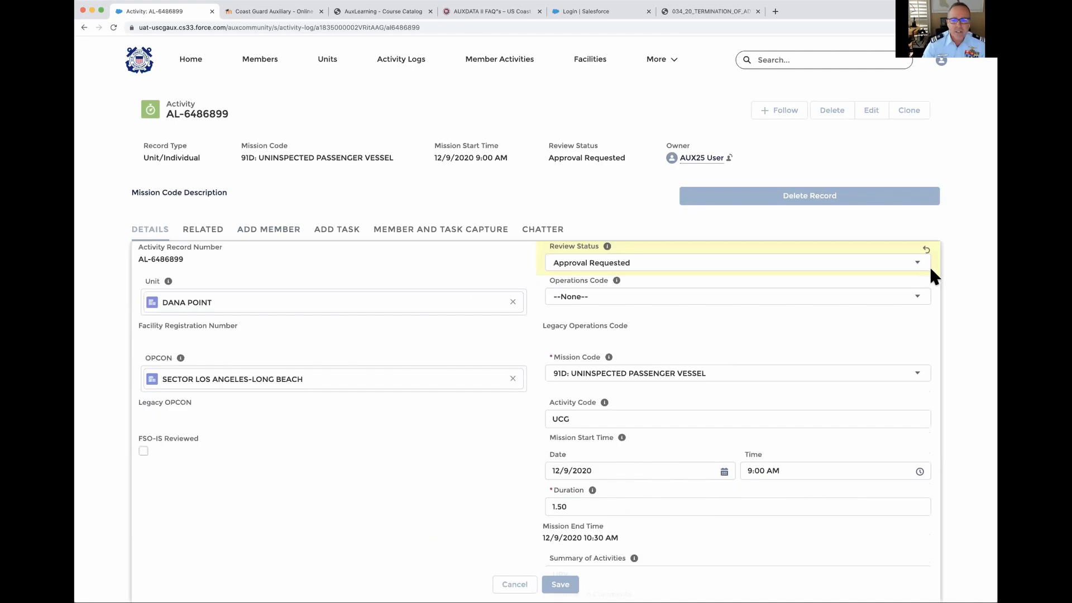
# Save the 91D activity with its review status set to Approved and review the record down to the activity approvers.
pyautogui.click(915, 267)
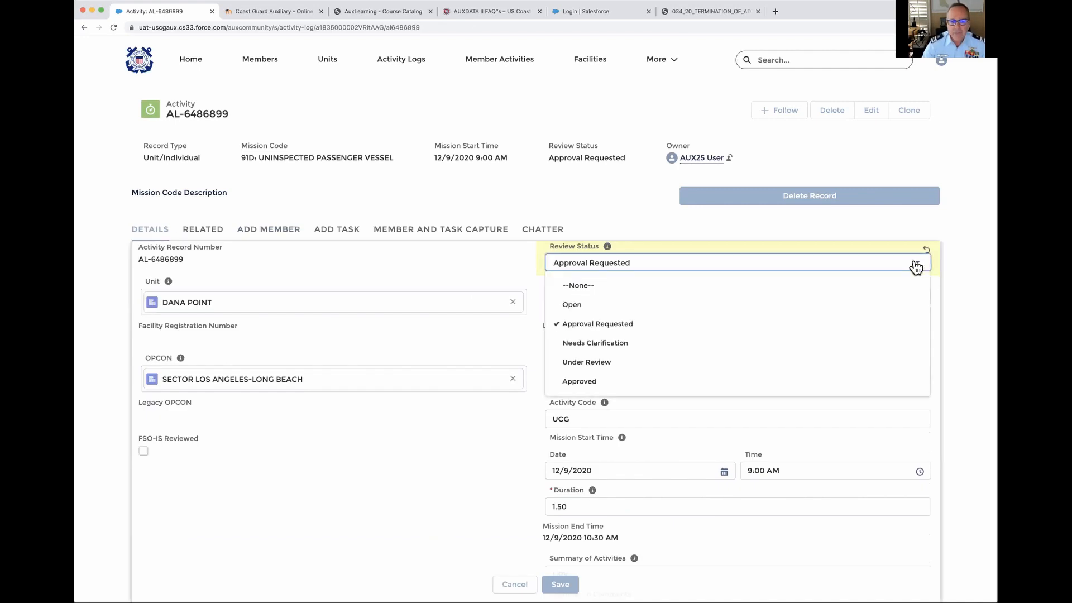
pyautogui.click(591, 383)
pyautogui.click(560, 584)
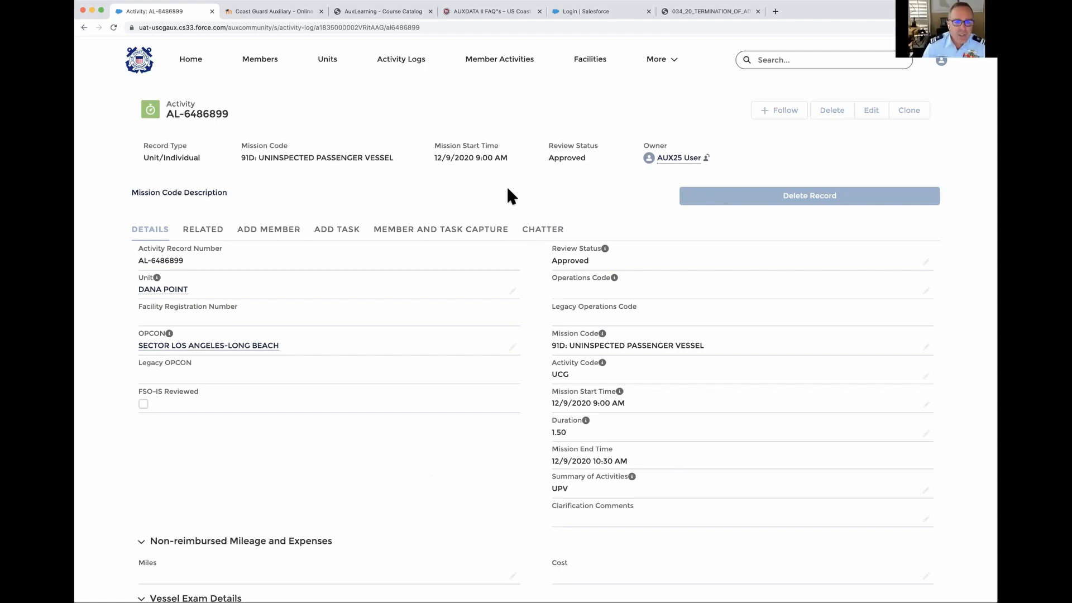
pyautogui.scroll(-10, 417, 437)
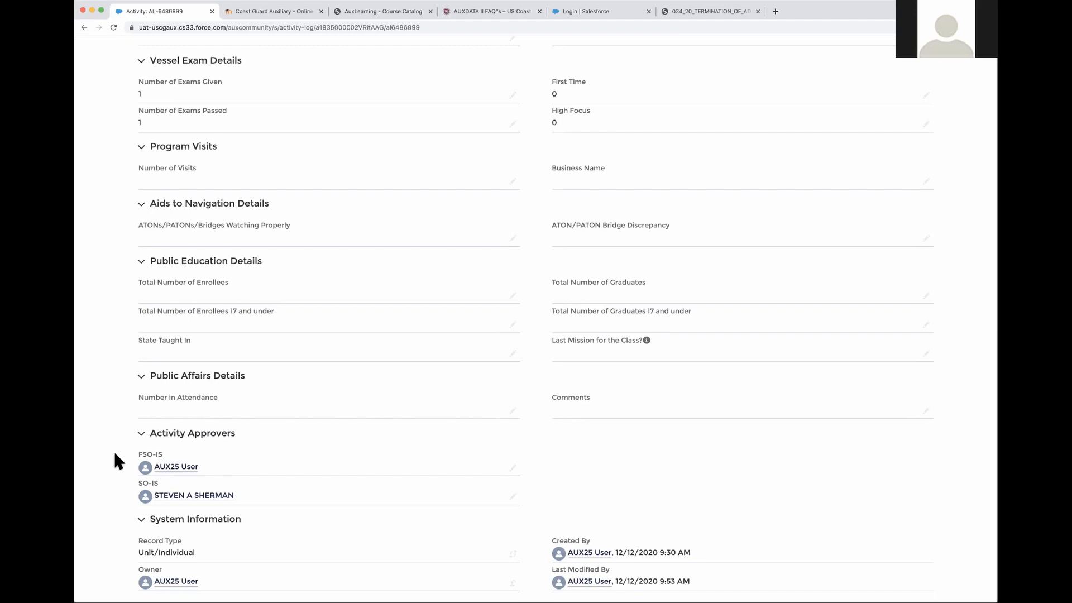
pyautogui.scroll(10, 115, 454)
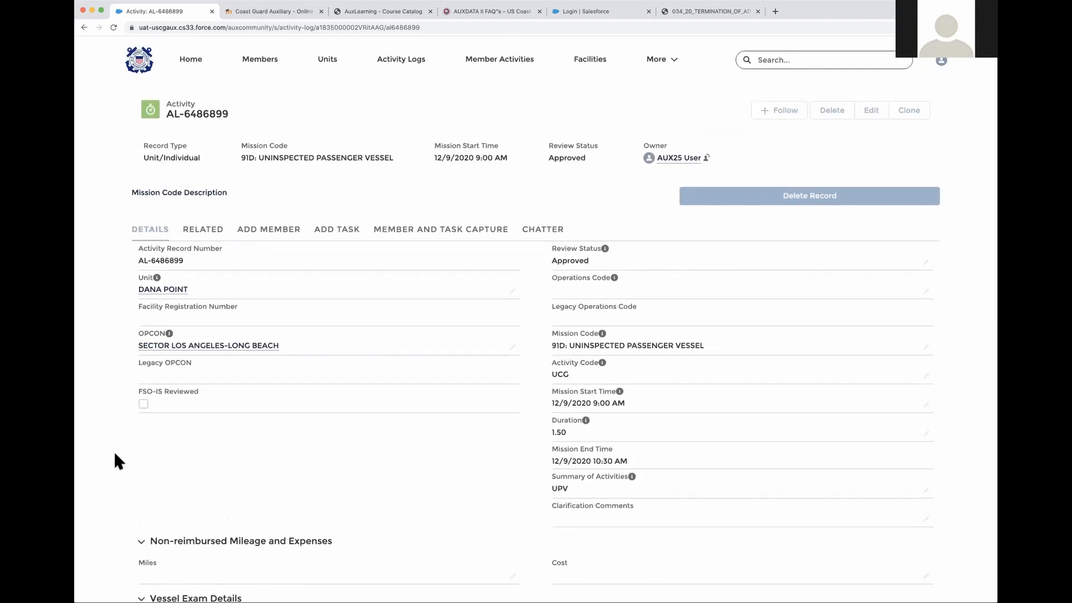